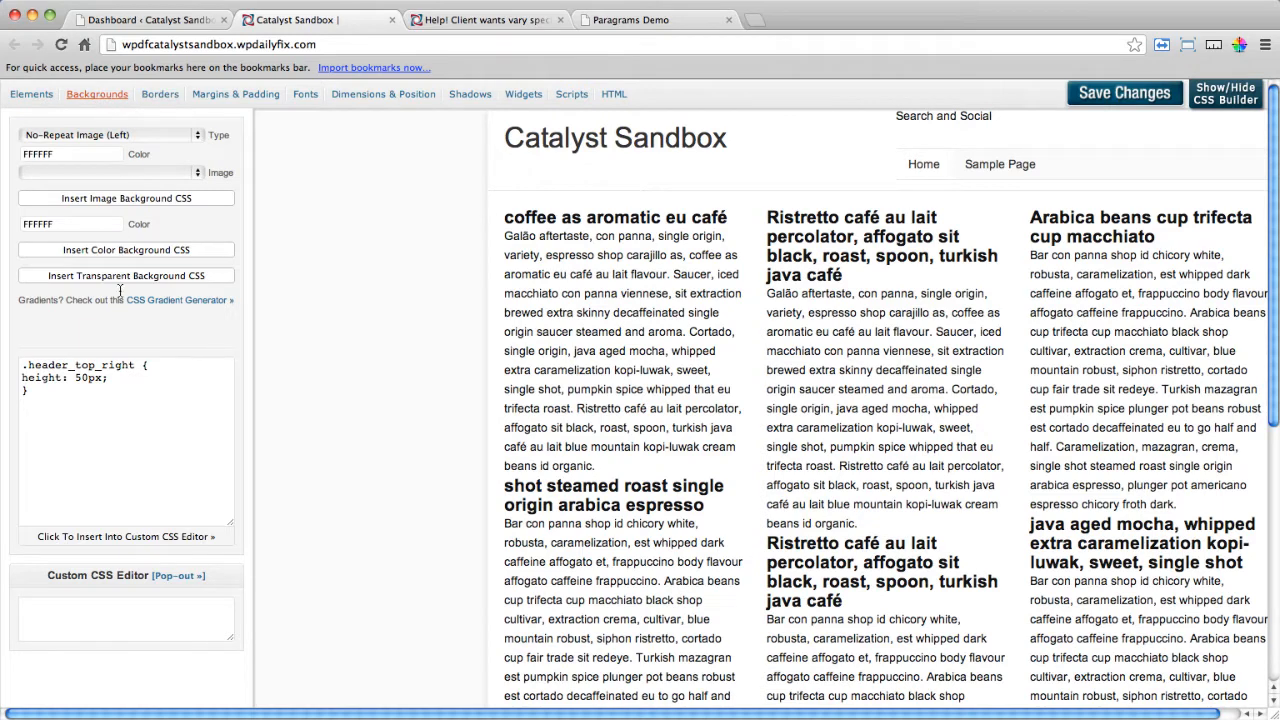
# Insert the .header_top_right rule with height: 50px into the popped-out custom CSS editor, save it, and reload the page with the CSS Builder hidden.
pyautogui.click(44, 400)
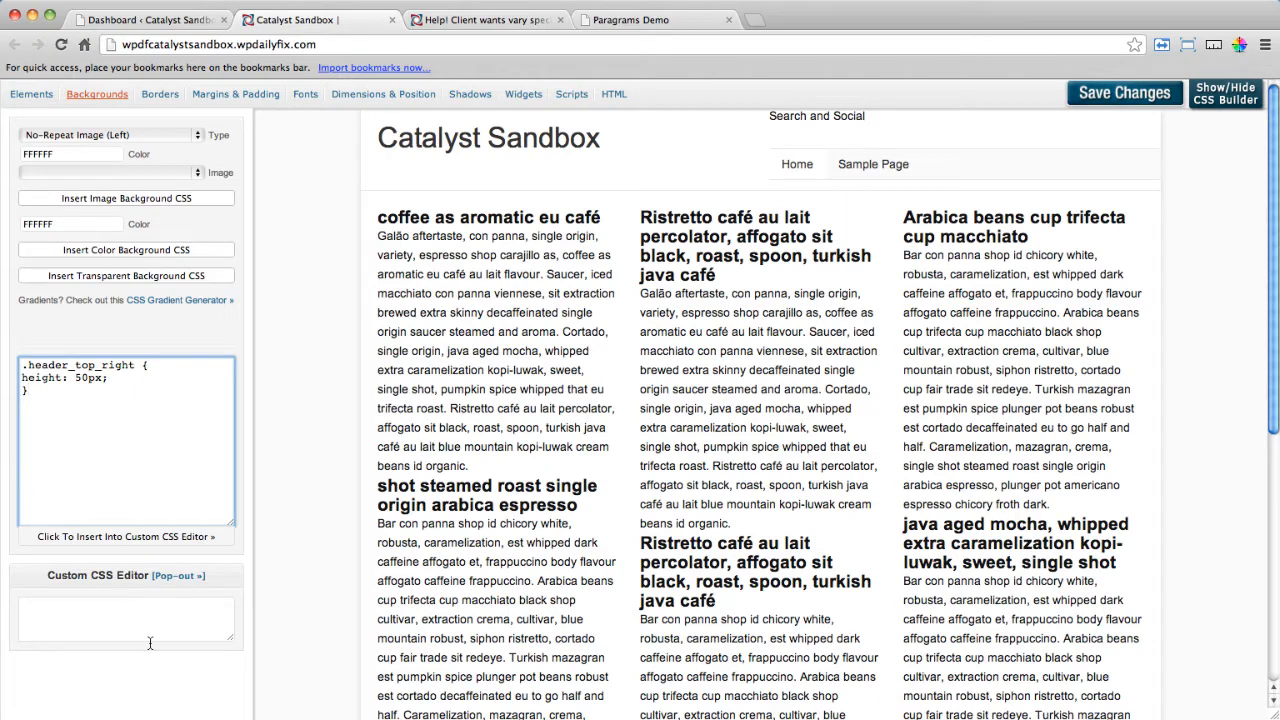
pyautogui.click(189, 574)
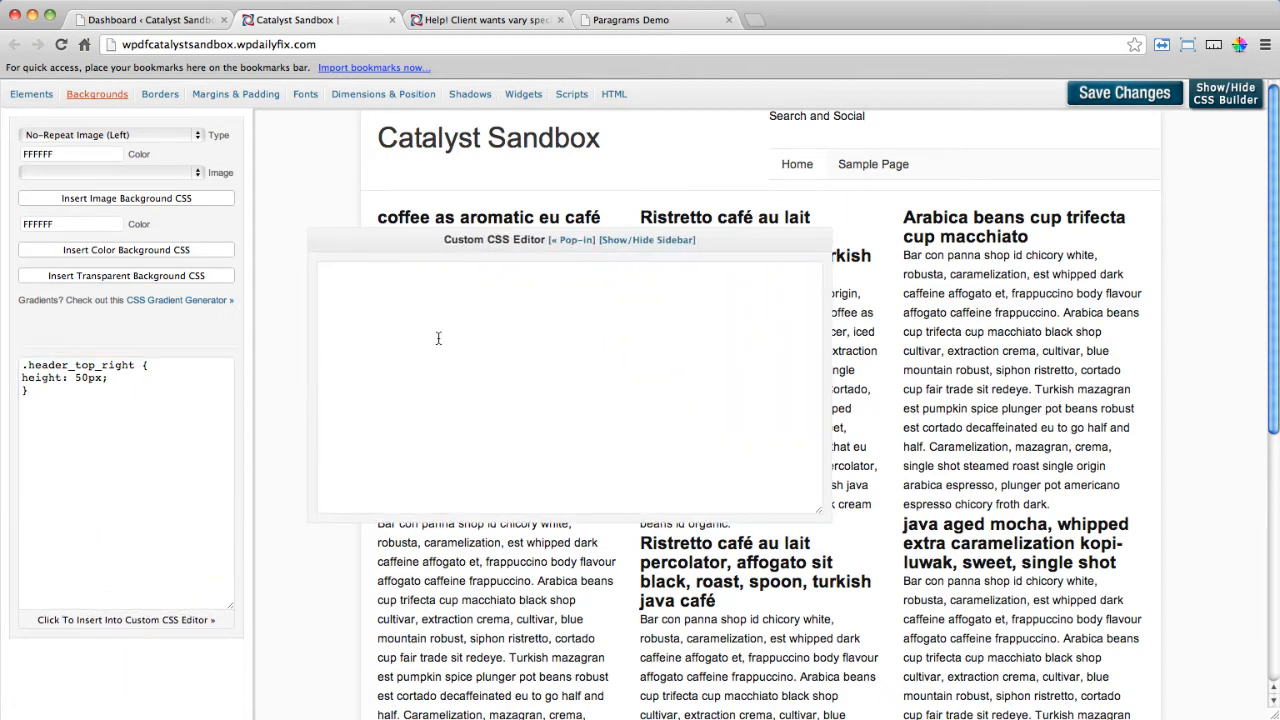
pyautogui.click(33, 388)
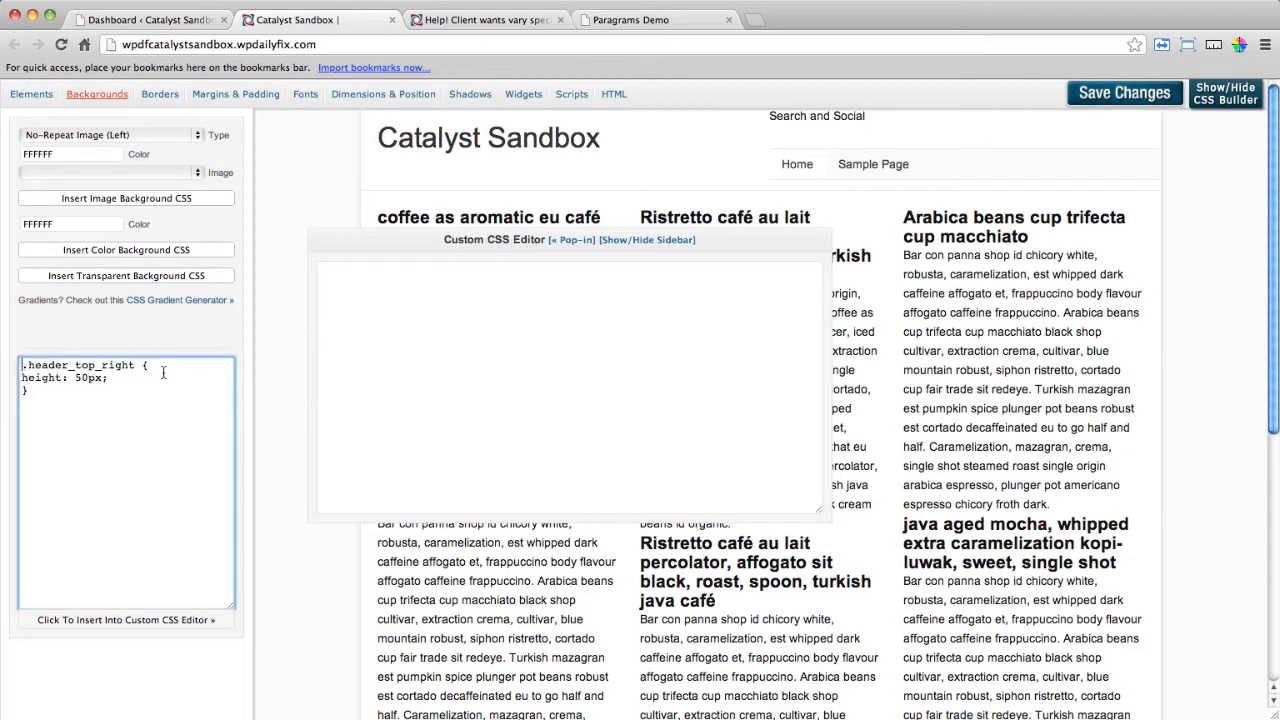
pyautogui.click(88, 622)
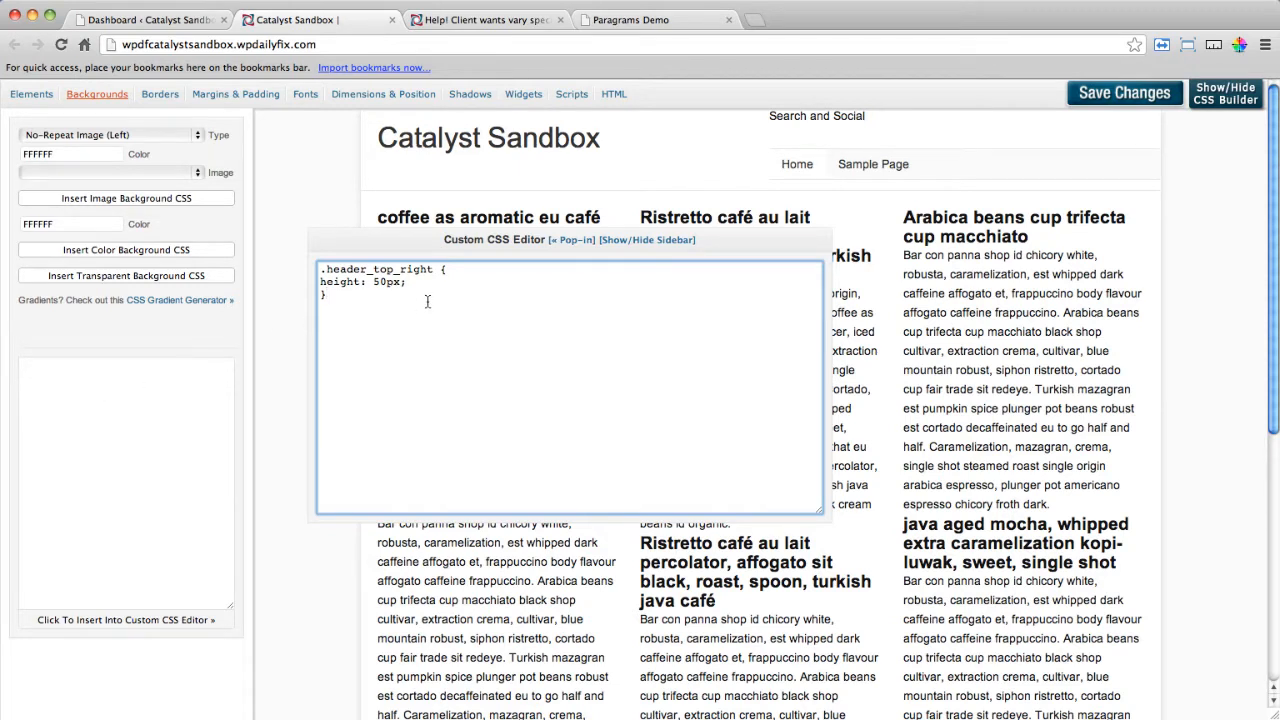
pyautogui.click(1098, 97)
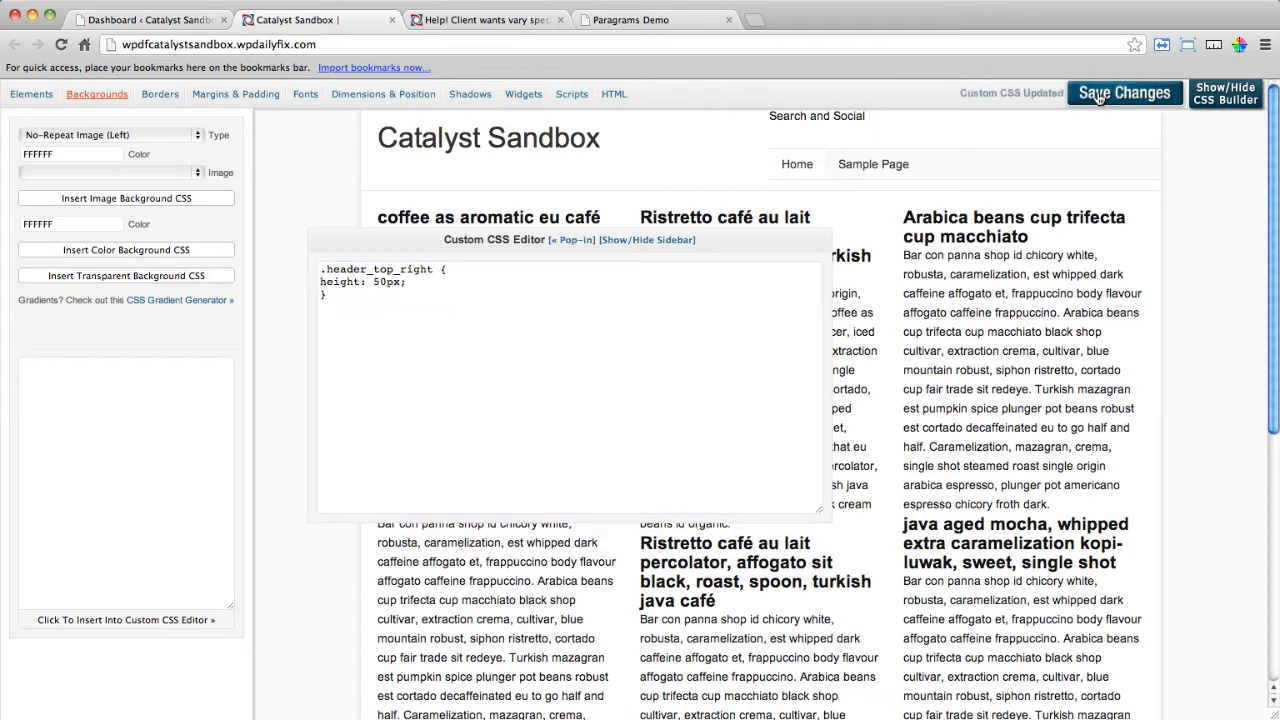
pyautogui.click(1210, 100)
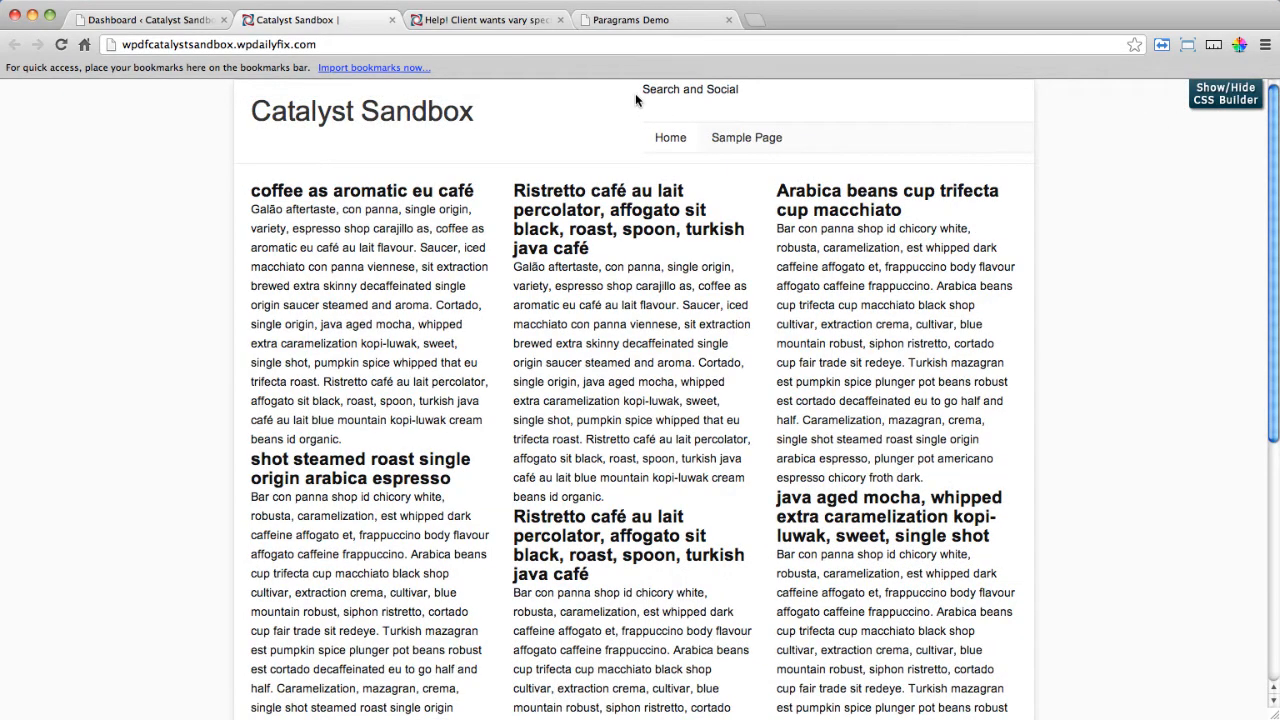
pyautogui.click(61, 44)
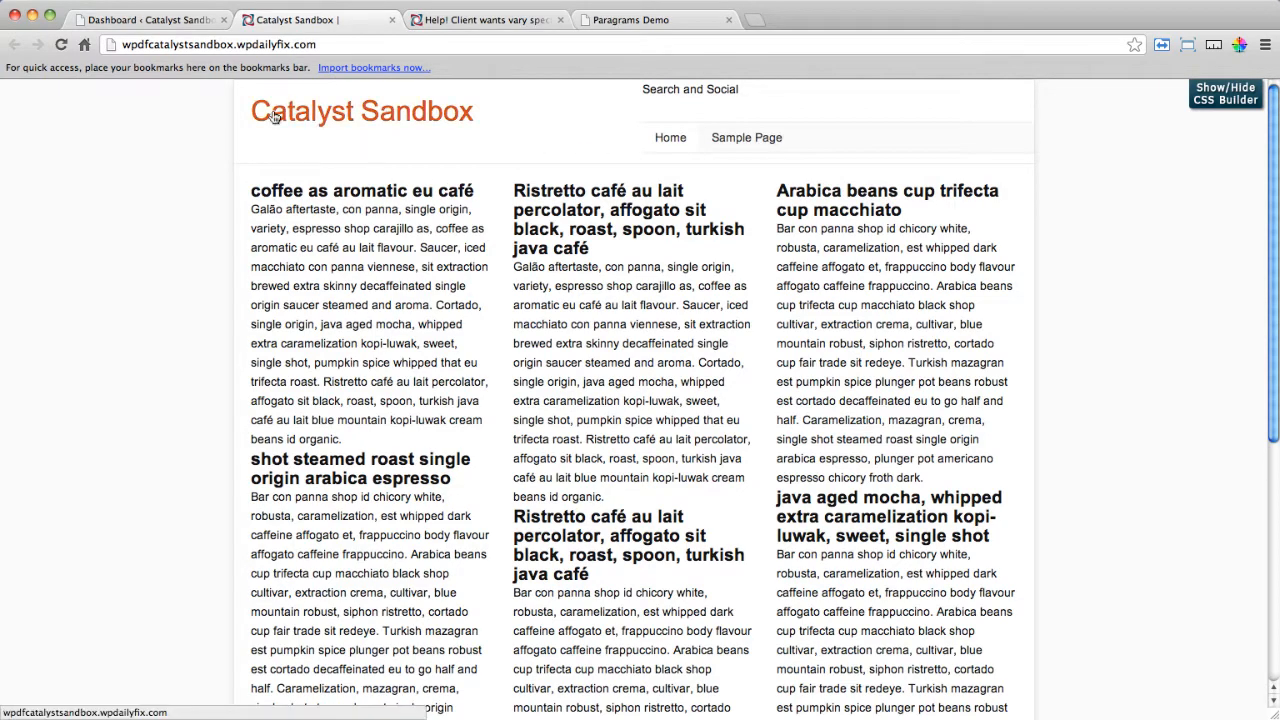
# In Catalyst's Advanced Options on the dashboard, add a custom widget area with the name catnav and the class catnav.
pyautogui.click(166, 23)
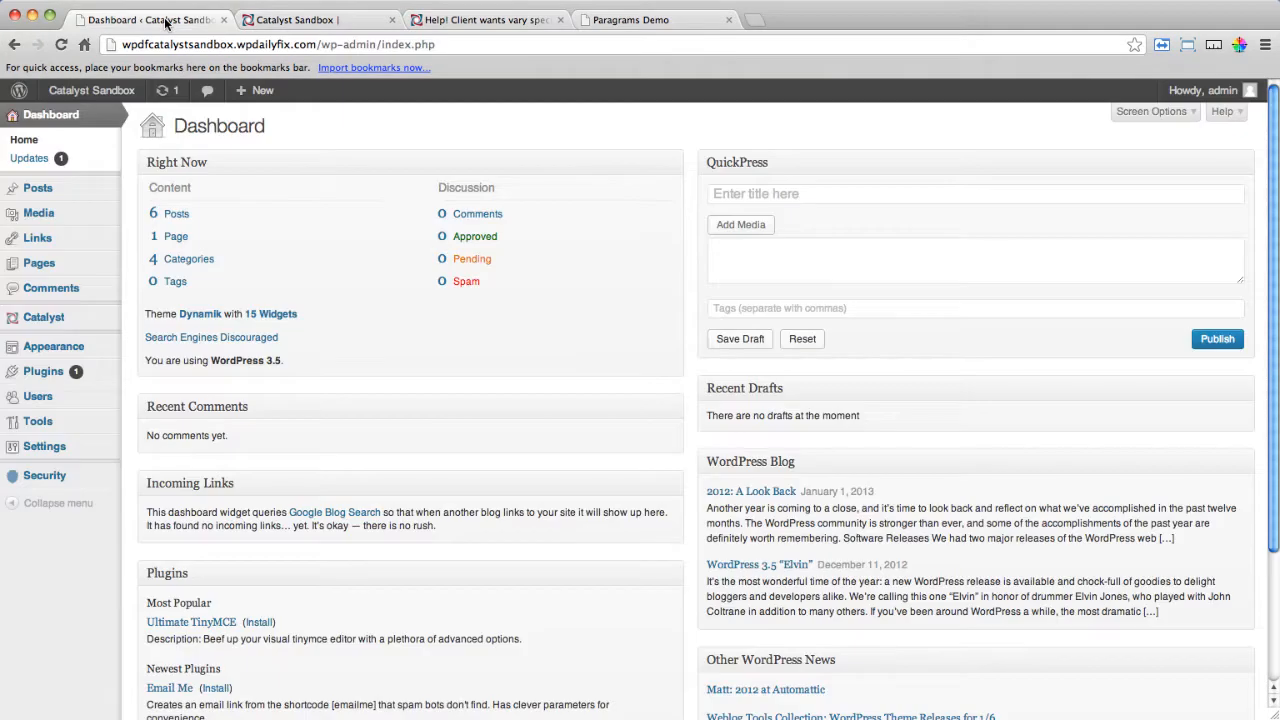
pyautogui.moveTo(84, 346)
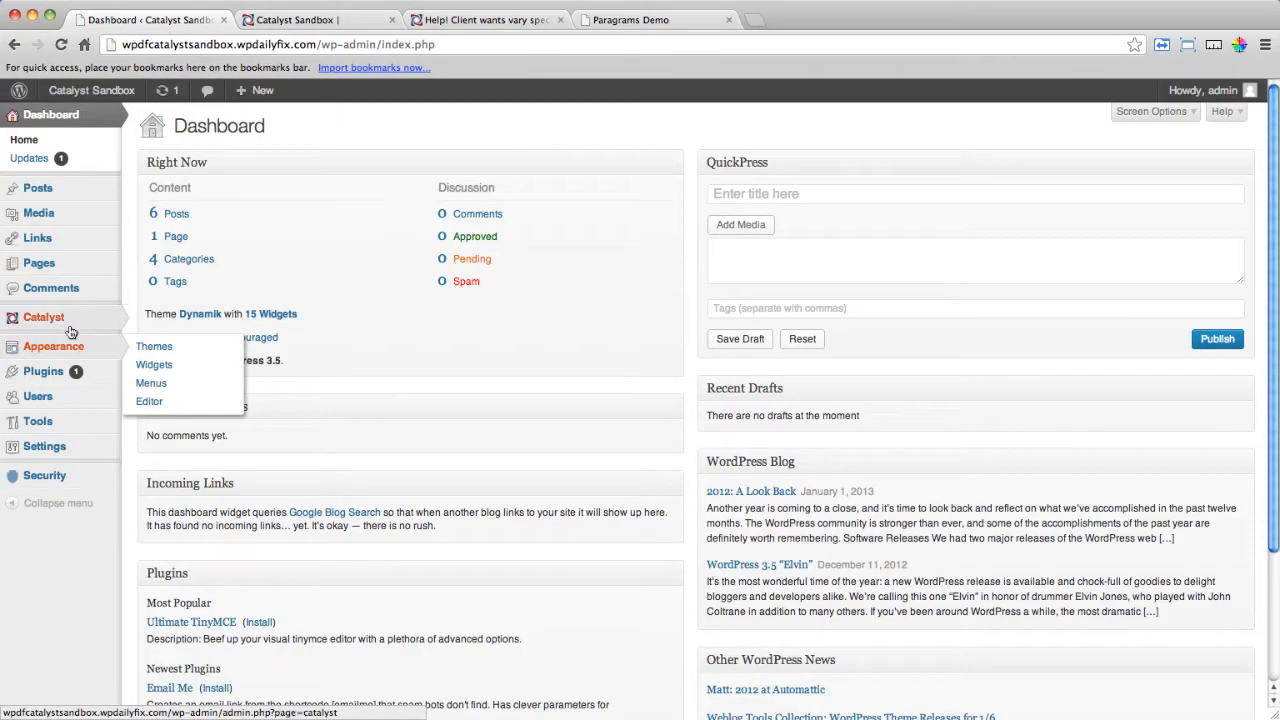
pyautogui.moveTo(66, 318)
pyautogui.click(176, 354)
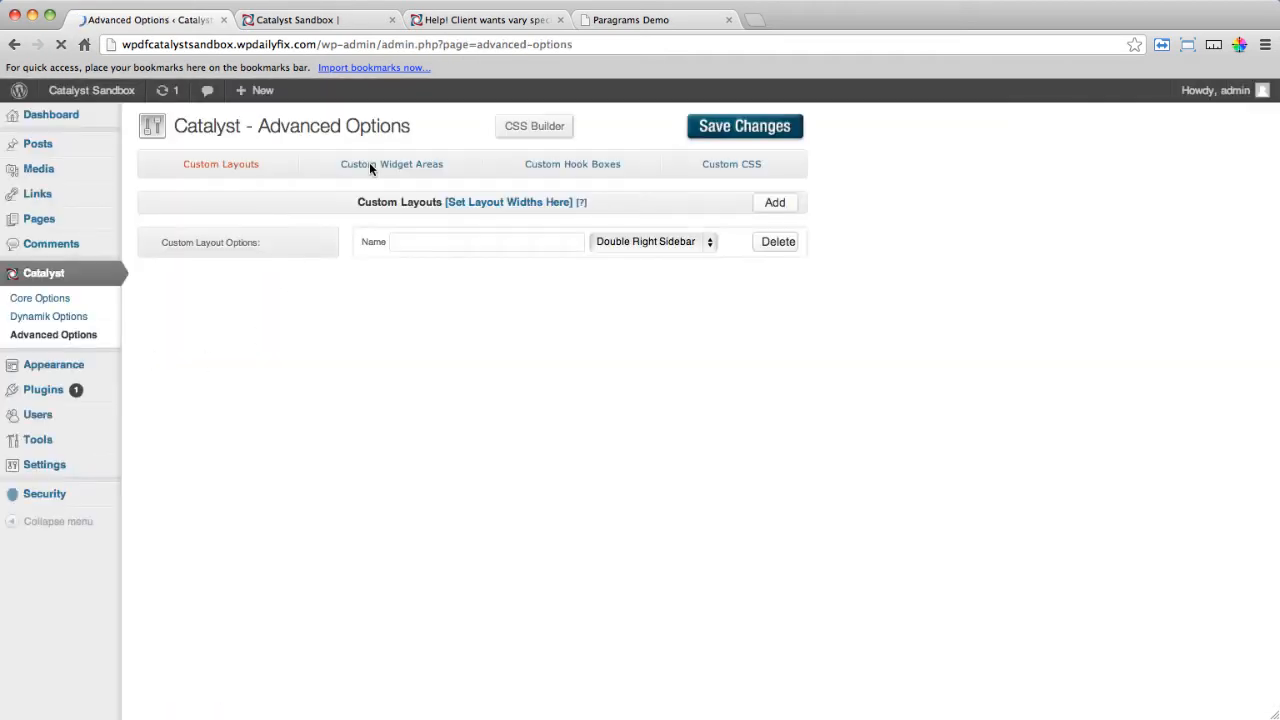
pyautogui.click(388, 168)
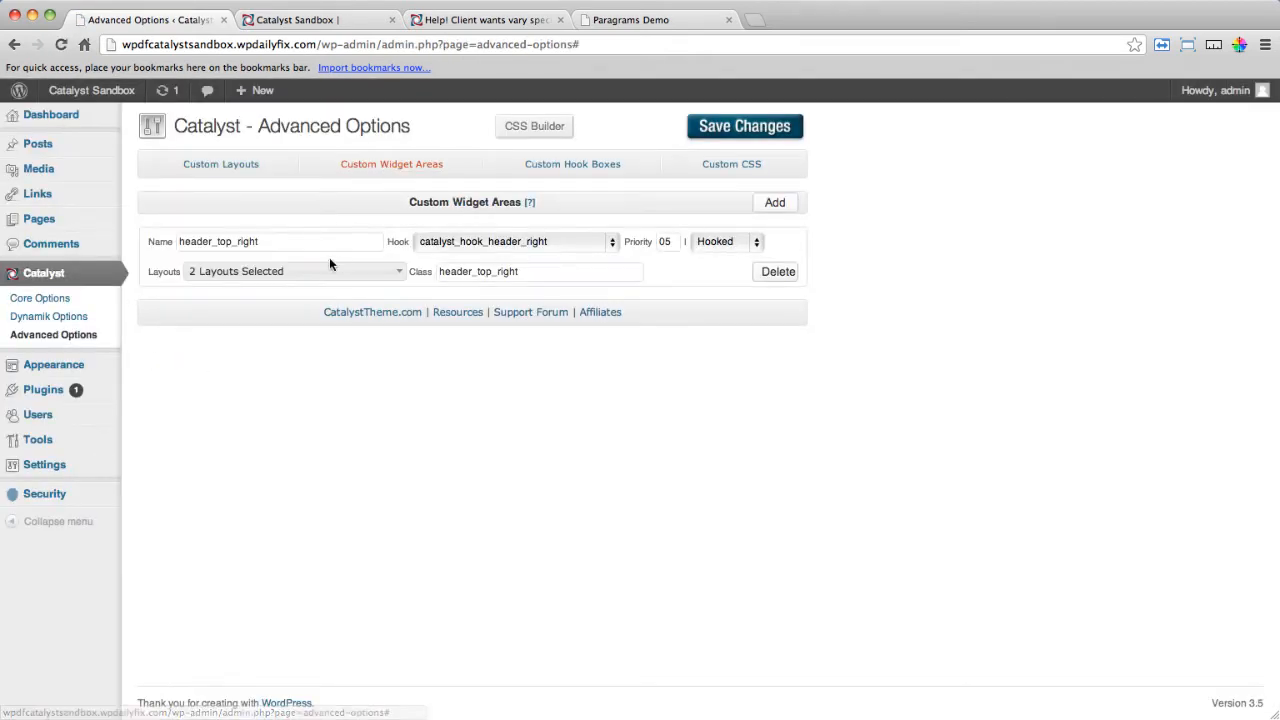
pyautogui.click(770, 212)
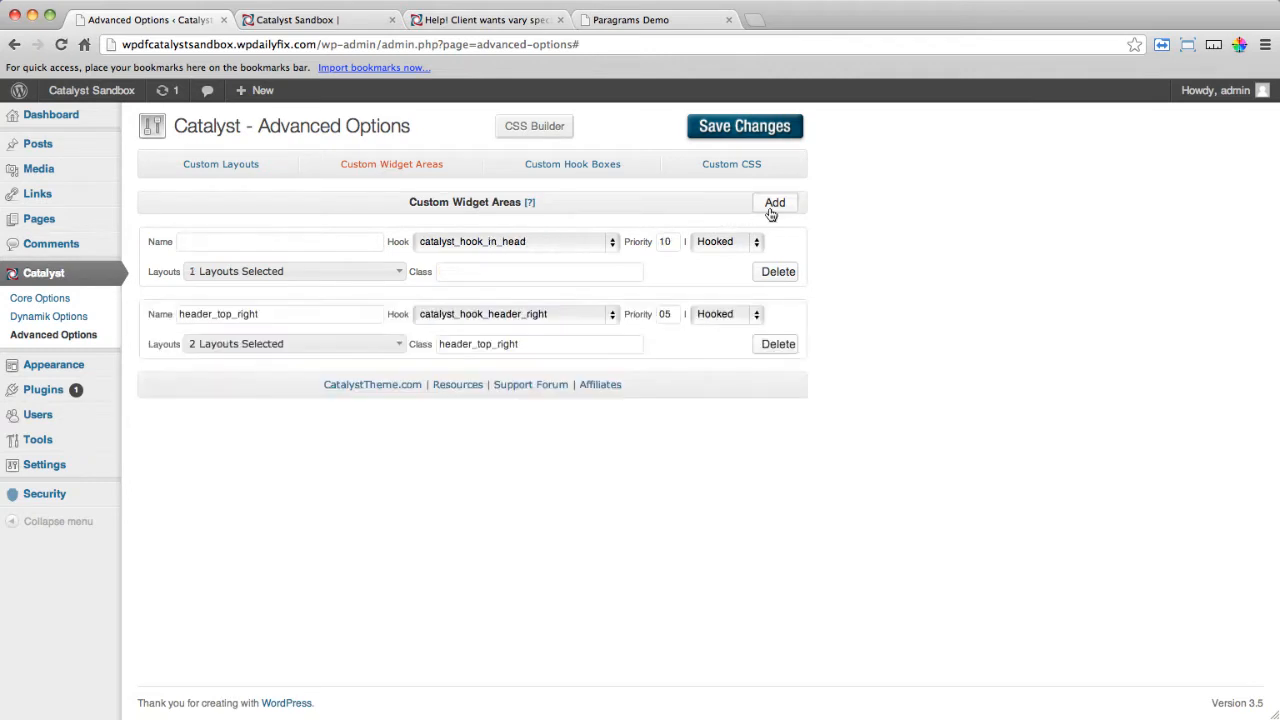
pyautogui.click(291, 249)
pyautogui.moveTo(227, 244); pyautogui.dragTo(164, 232)
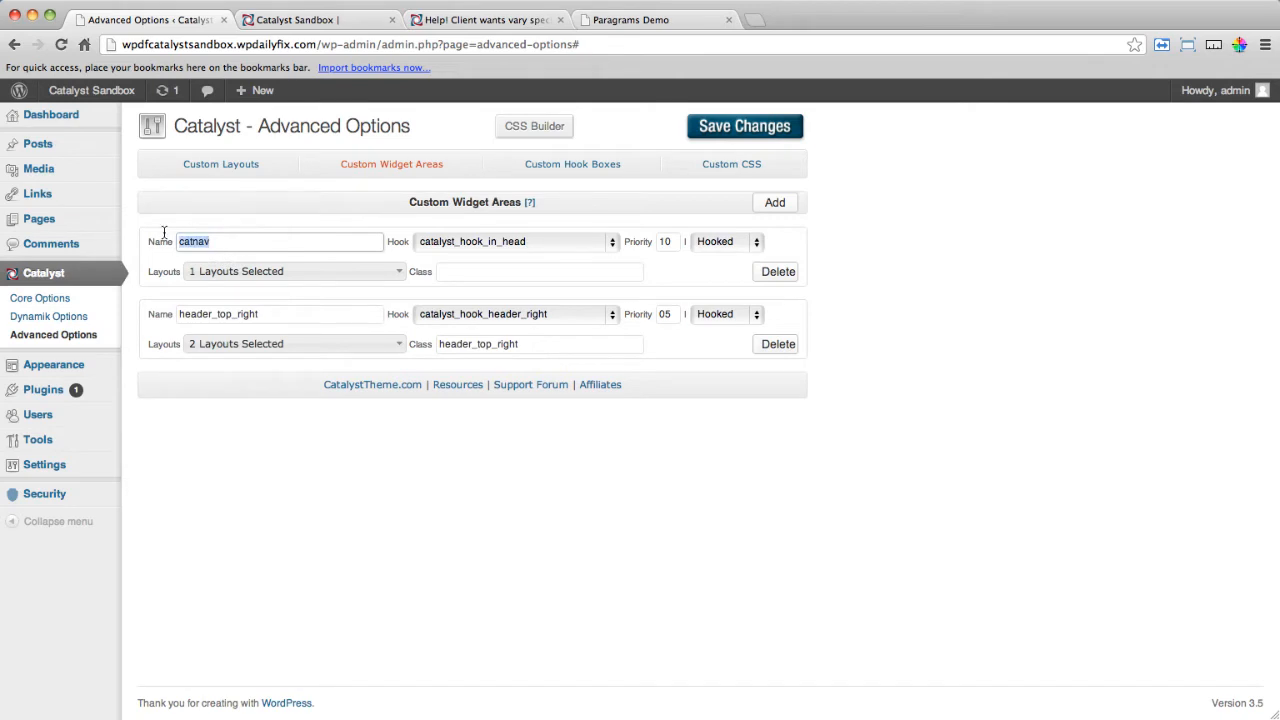
pyautogui.click(506, 277)
pyautogui.write('catnav')
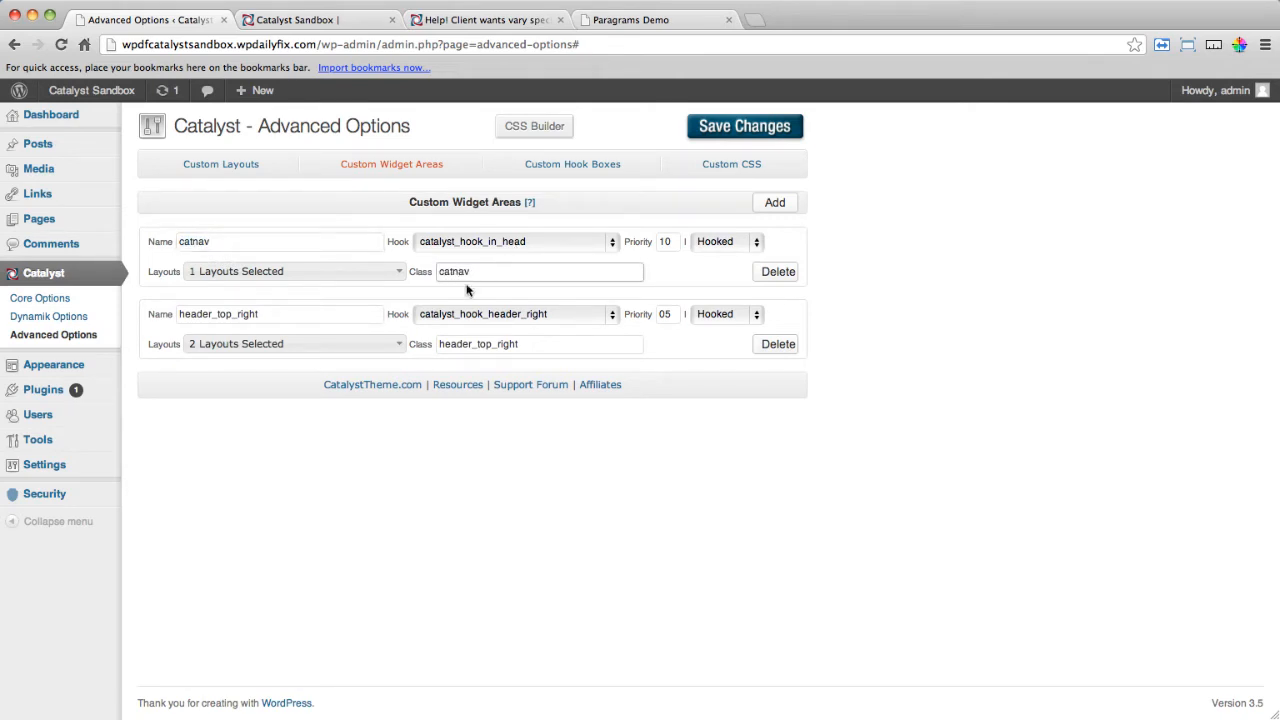
# Assign catnav to the Default and EZ Static Homepage layouts, hook it to catalyst_hook_header_tagline, and save the changes.
pyautogui.click(390, 274)
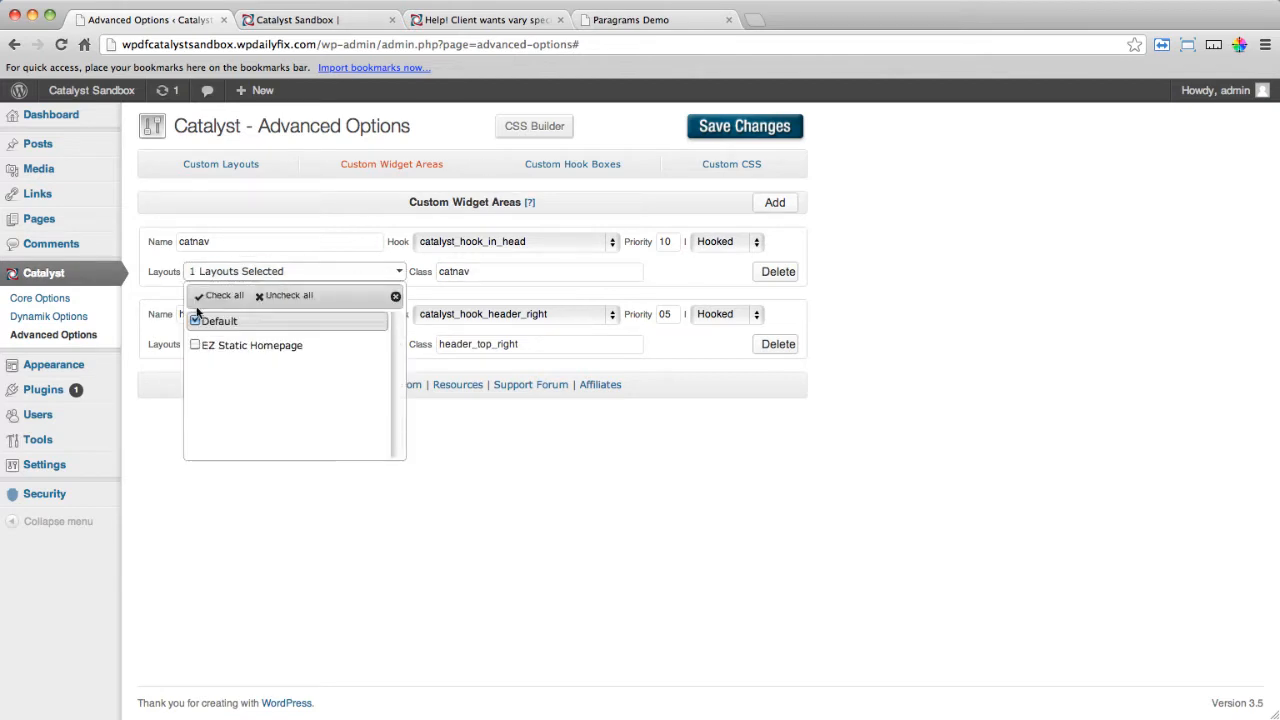
pyautogui.click(194, 346)
pyautogui.click(610, 244)
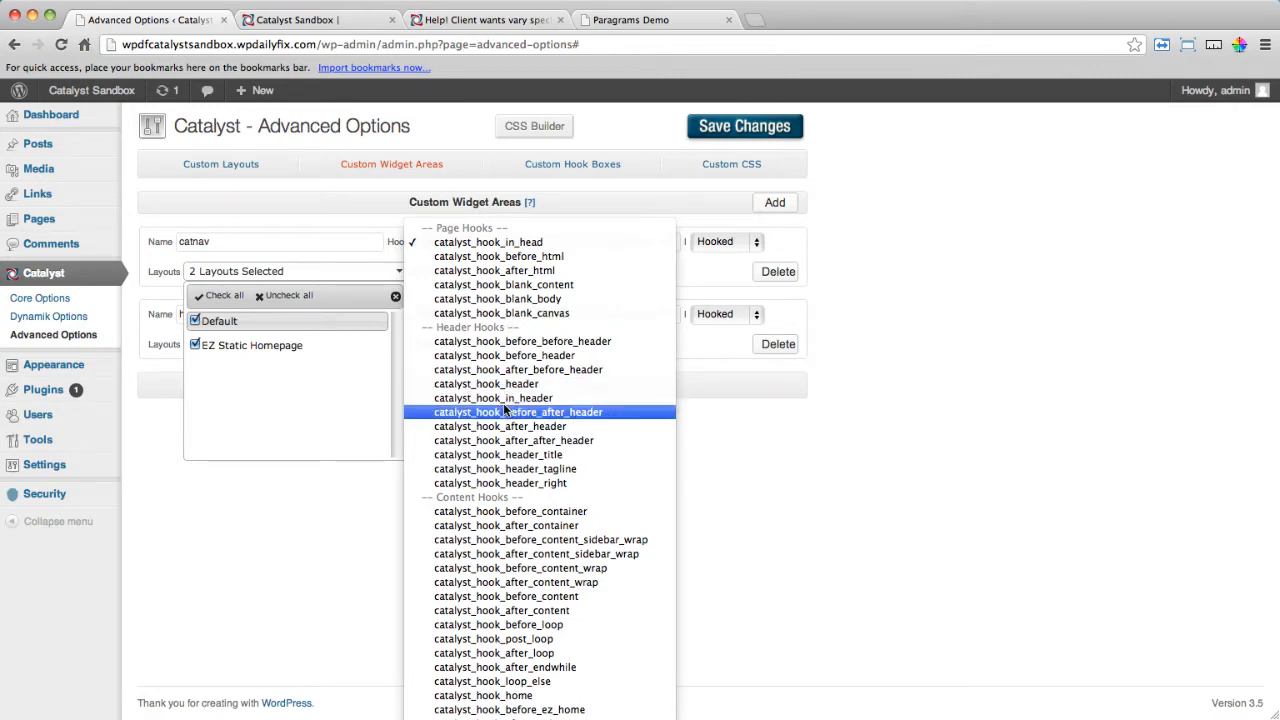
pyautogui.click(487, 470)
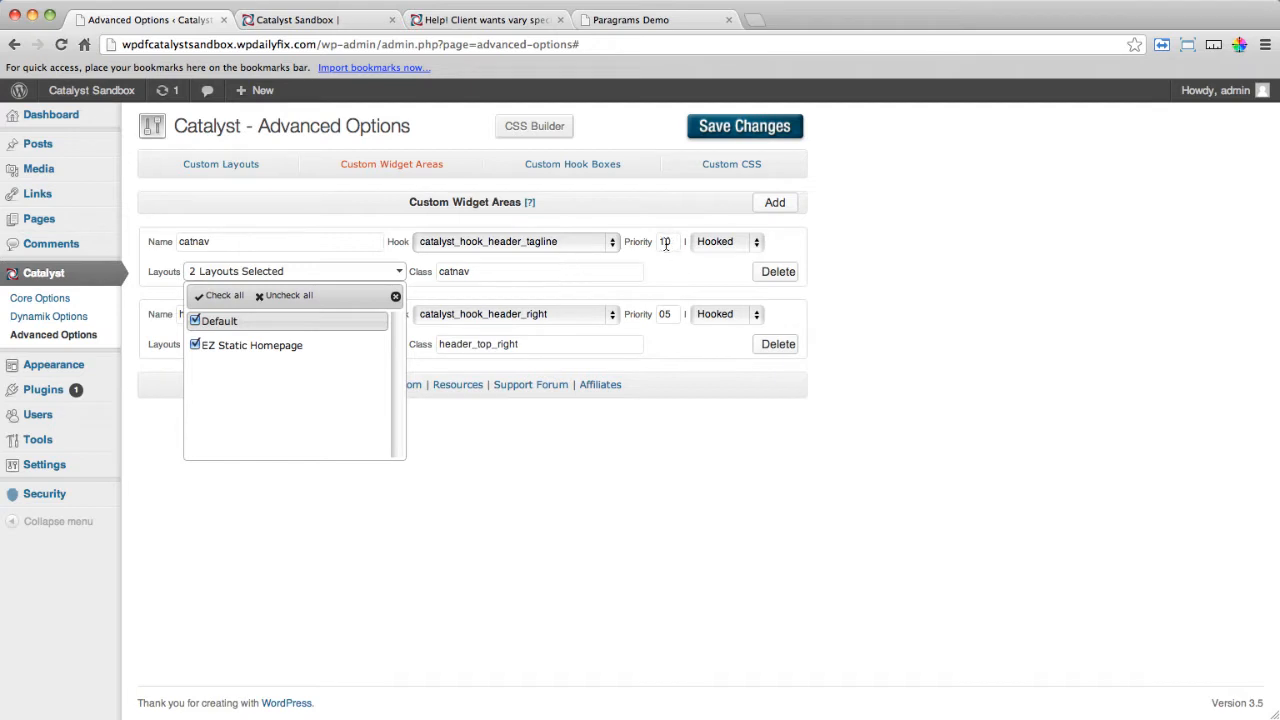
pyautogui.click(751, 131)
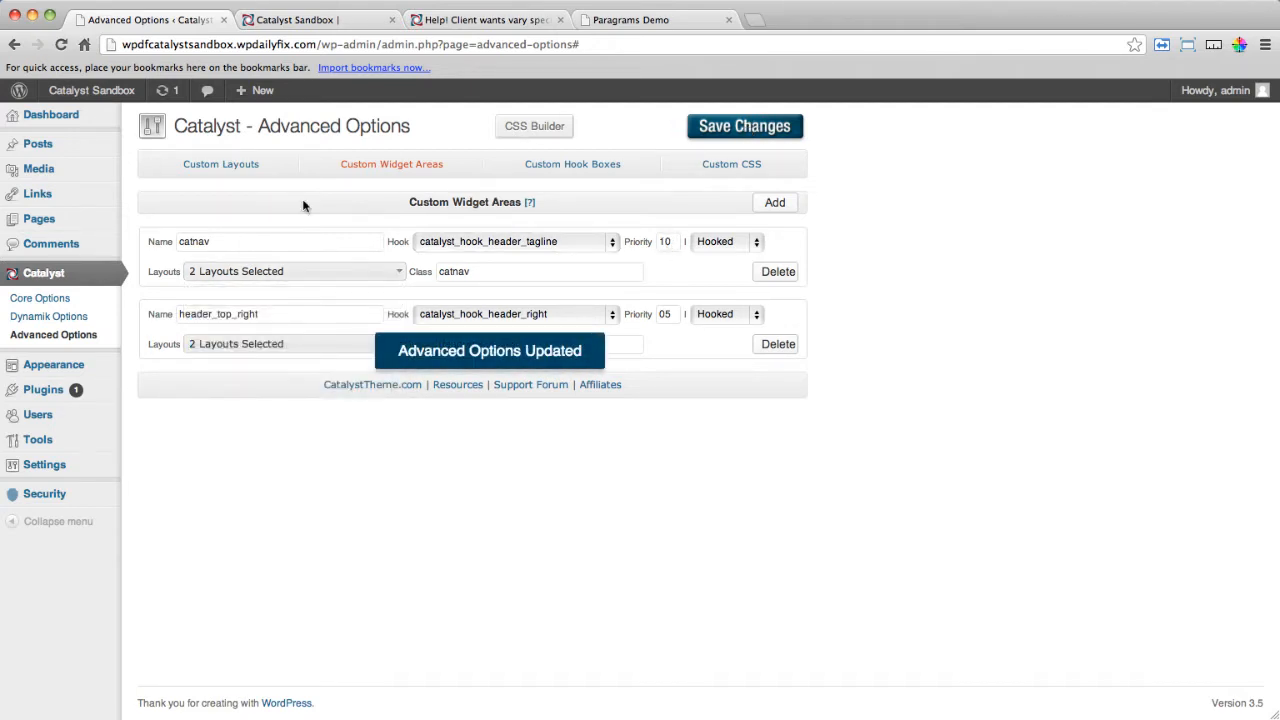
# On the Widgets page, move the Catalyst | Excerpts widget from the catnav area to Inactive Widgets.
pyautogui.moveTo(40, 370)
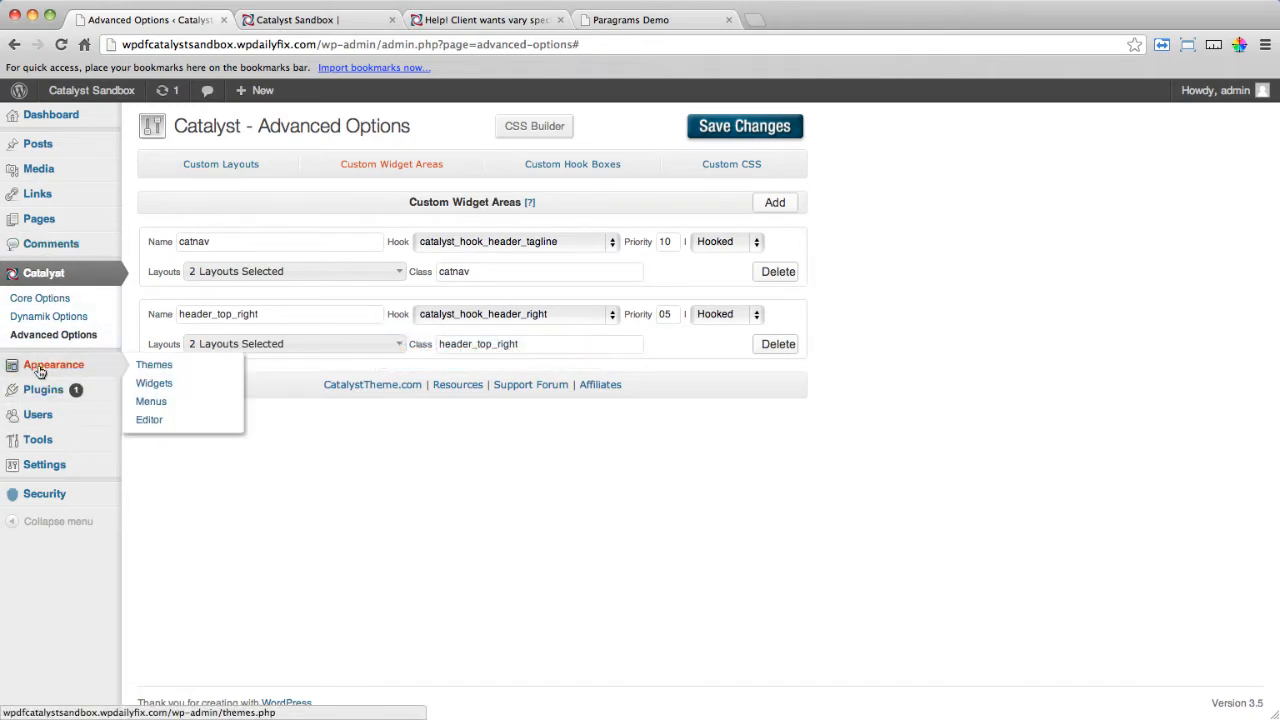
pyautogui.click(155, 383)
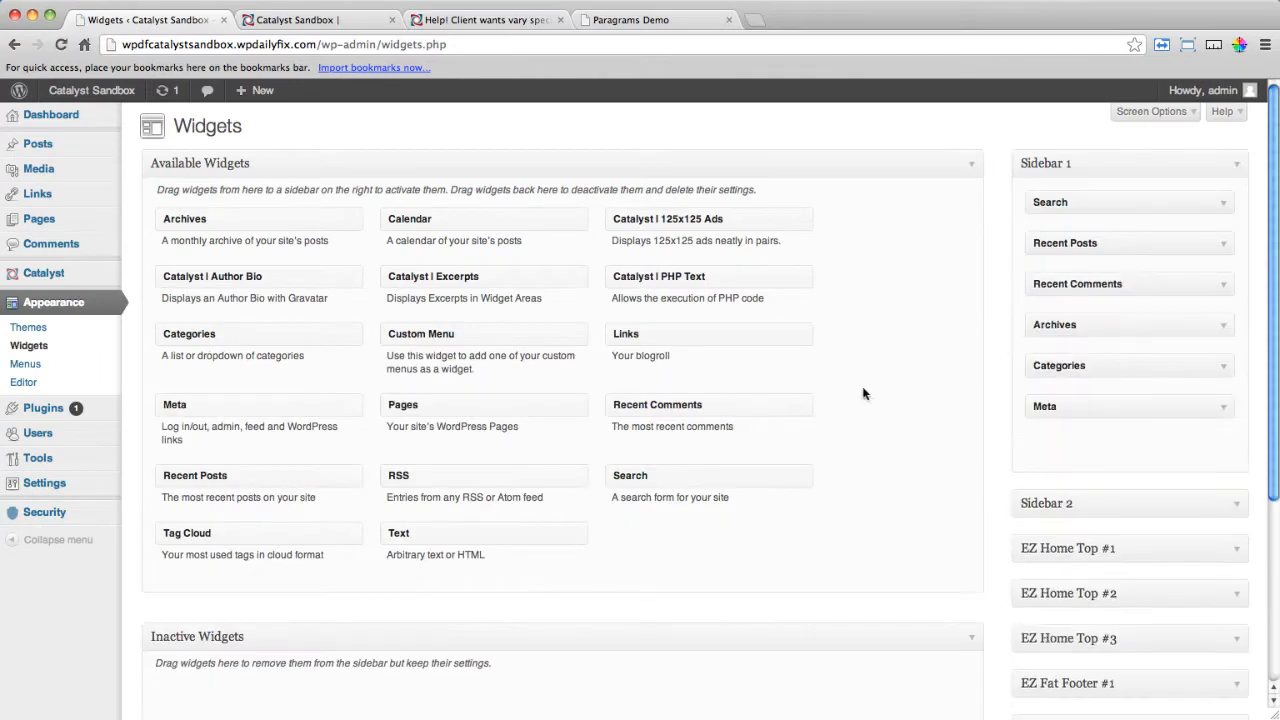
pyautogui.scroll(-2, 909, 400)
pyautogui.scroll(-4, 909, 401)
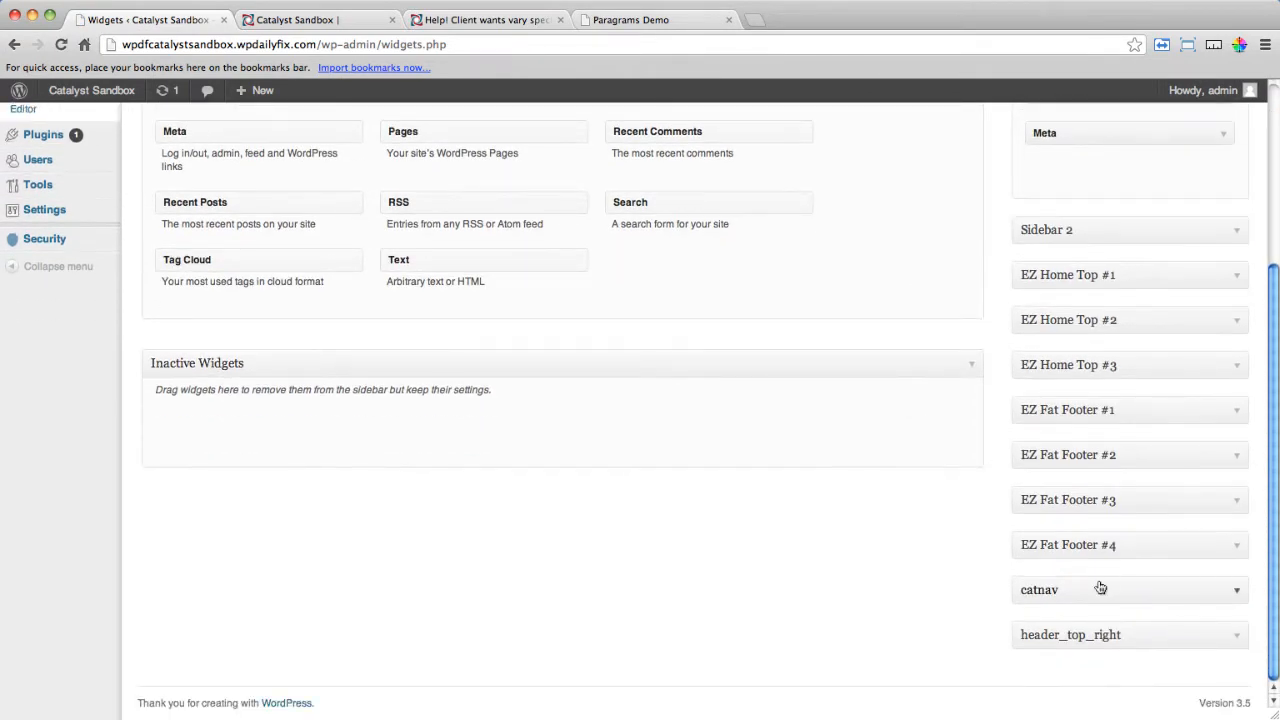
pyautogui.click(1237, 591)
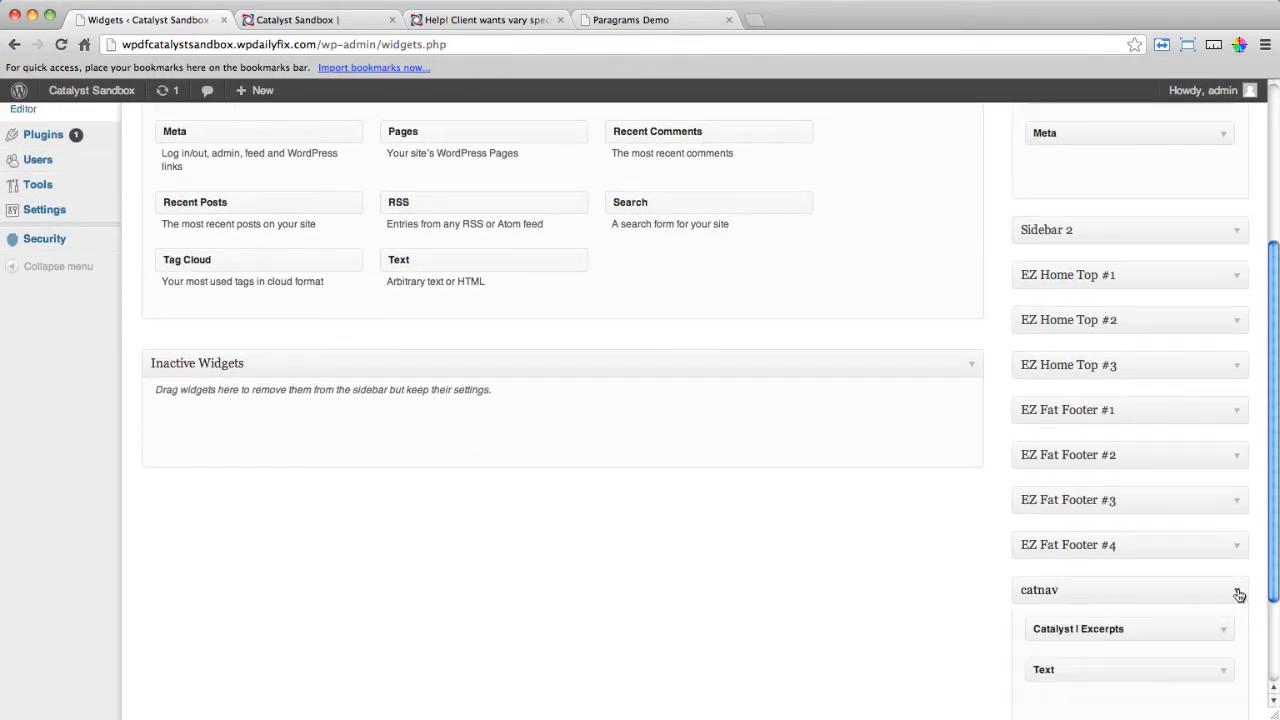
pyautogui.scroll(-3, 900, 563)
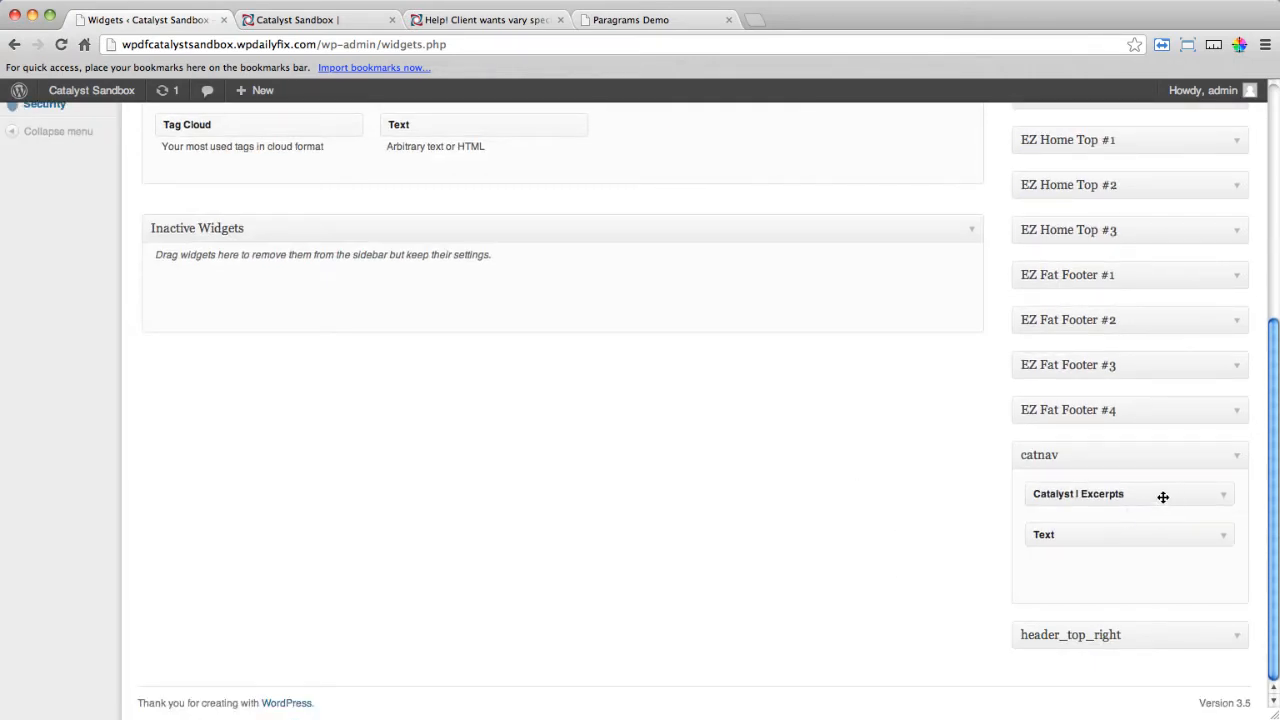
pyautogui.moveTo(1163, 497); pyautogui.dragTo(420, 280)
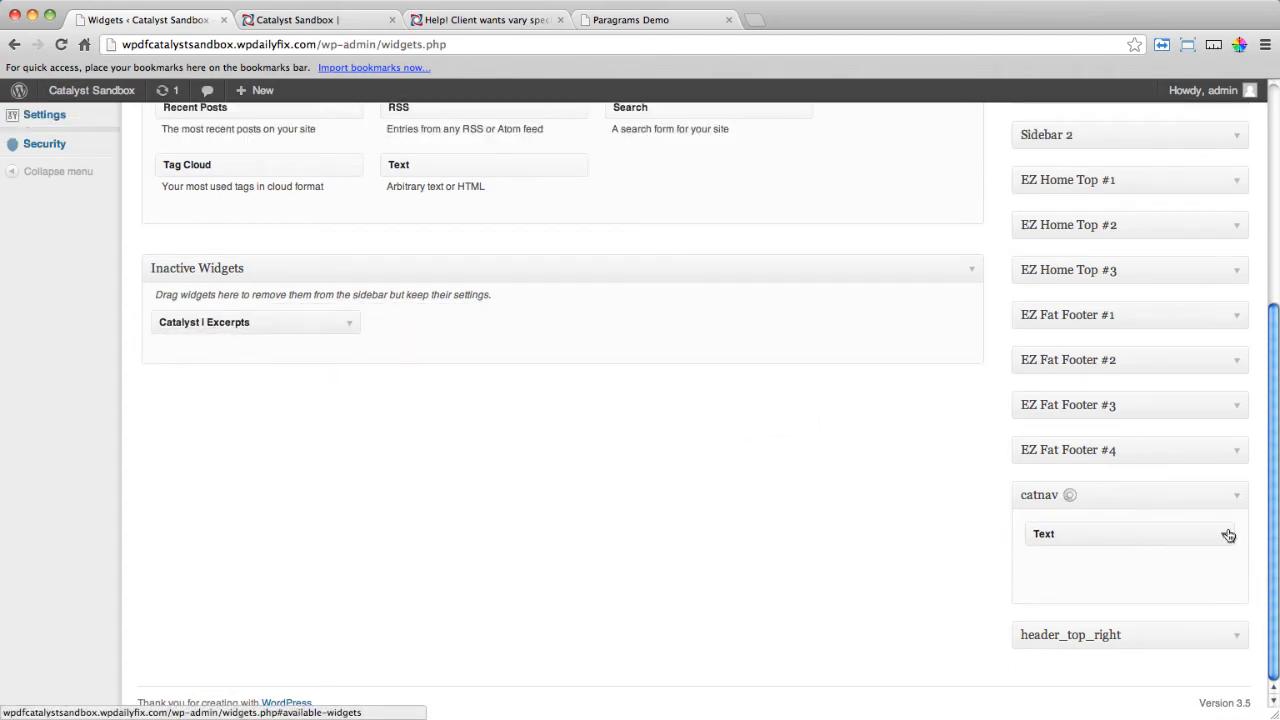
# Save catnav's Text widget containing "NEW YORK | Culture Cuisine Accommodations" and check the header on the reloaded site page.
pyautogui.click(1228, 535)
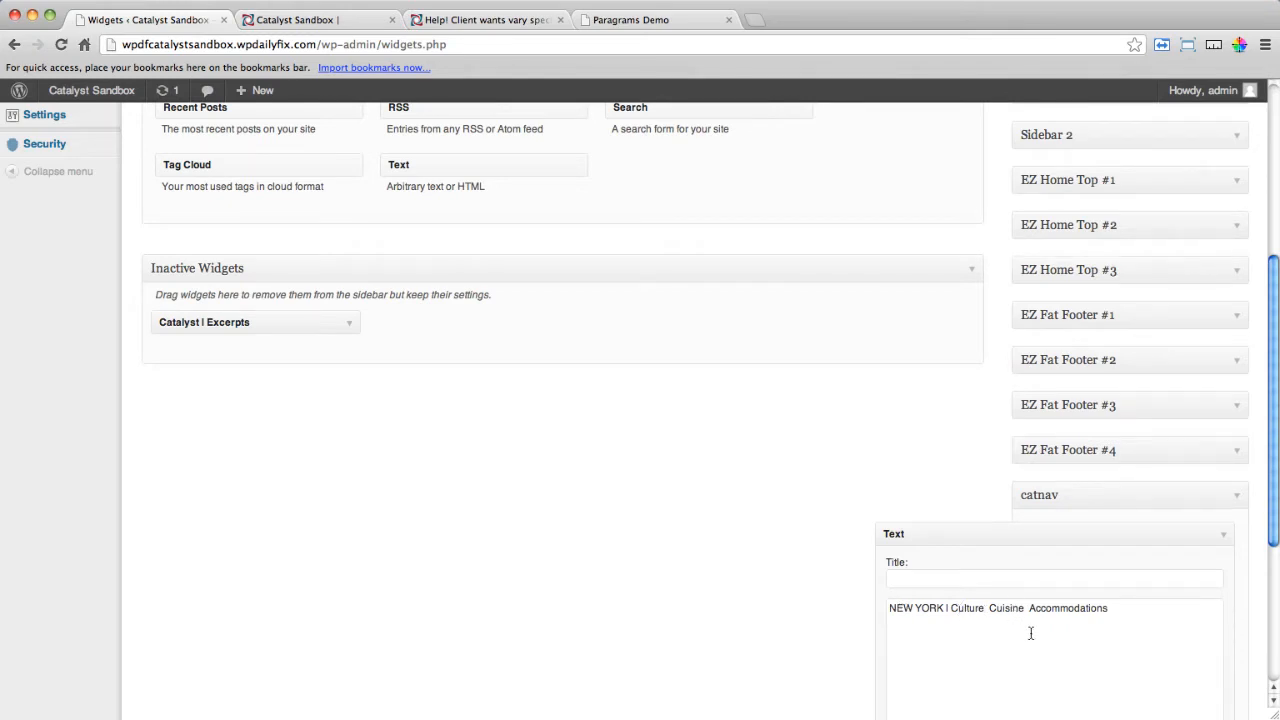
pyautogui.click(1223, 535)
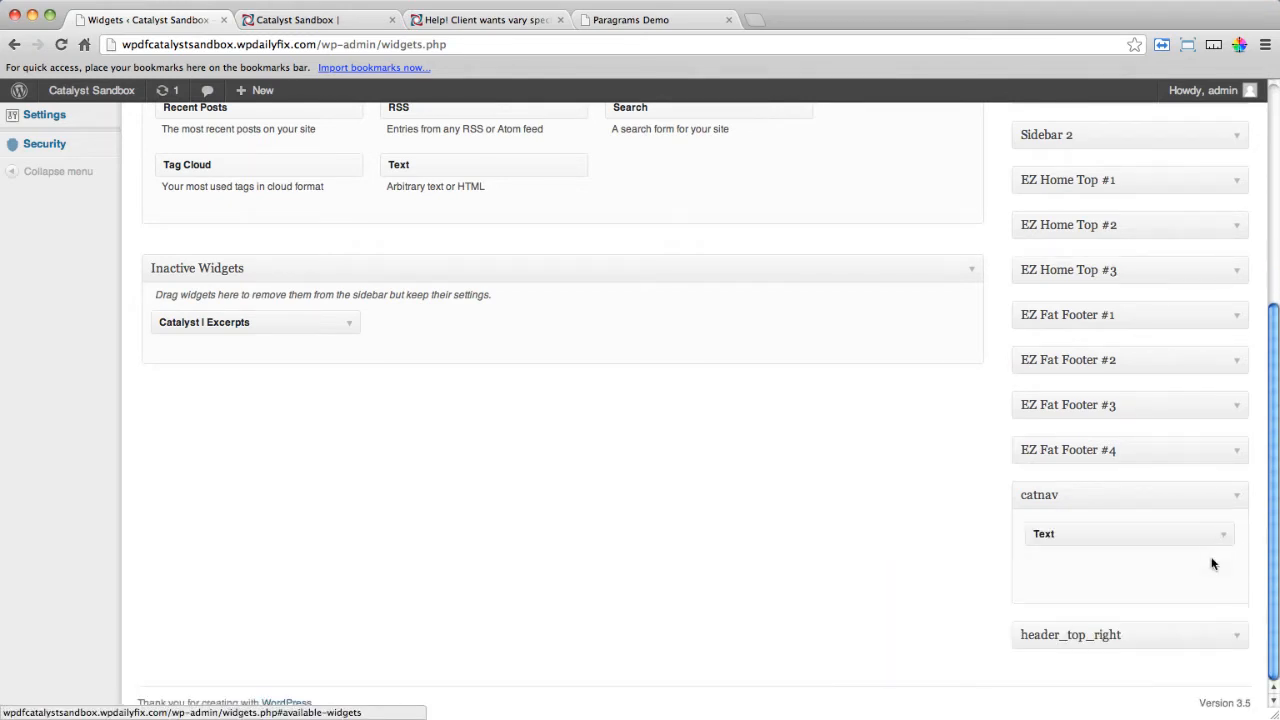
pyautogui.click(1224, 534)
pyautogui.scroll(-5, 1260, 527)
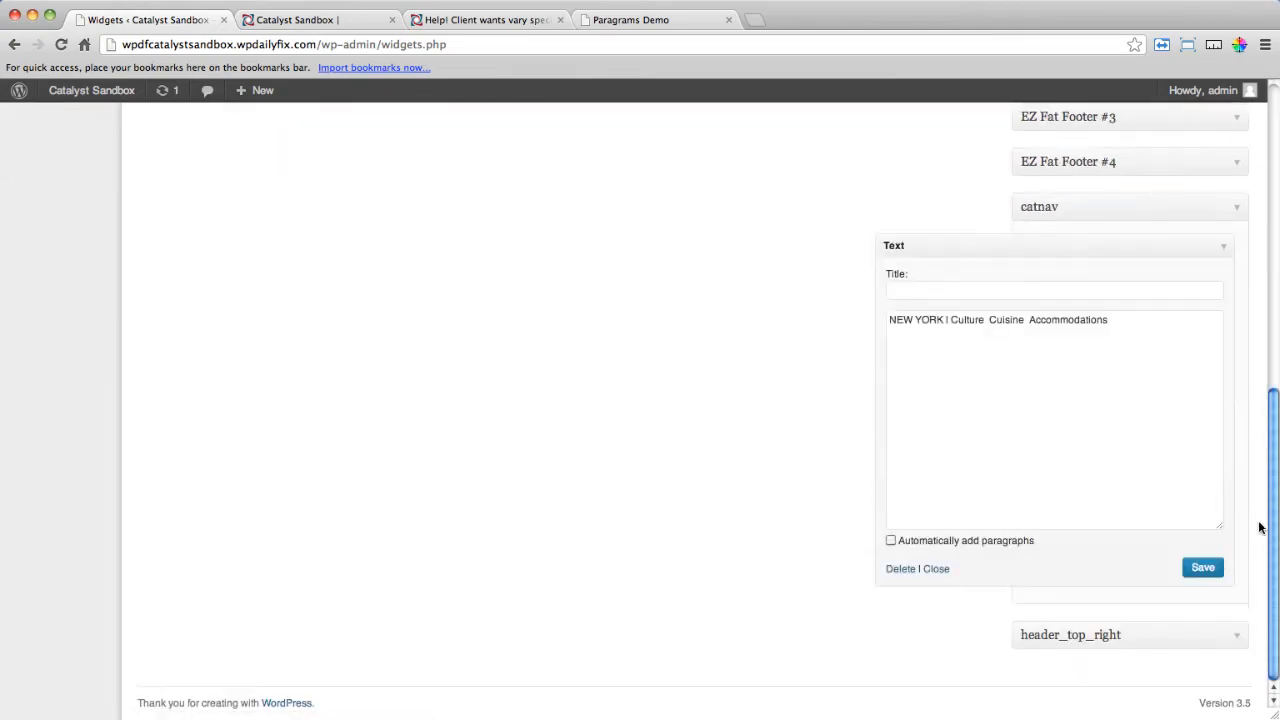
pyautogui.click(1206, 569)
pyautogui.scroll(5, 730, 380)
pyautogui.click(351, 27)
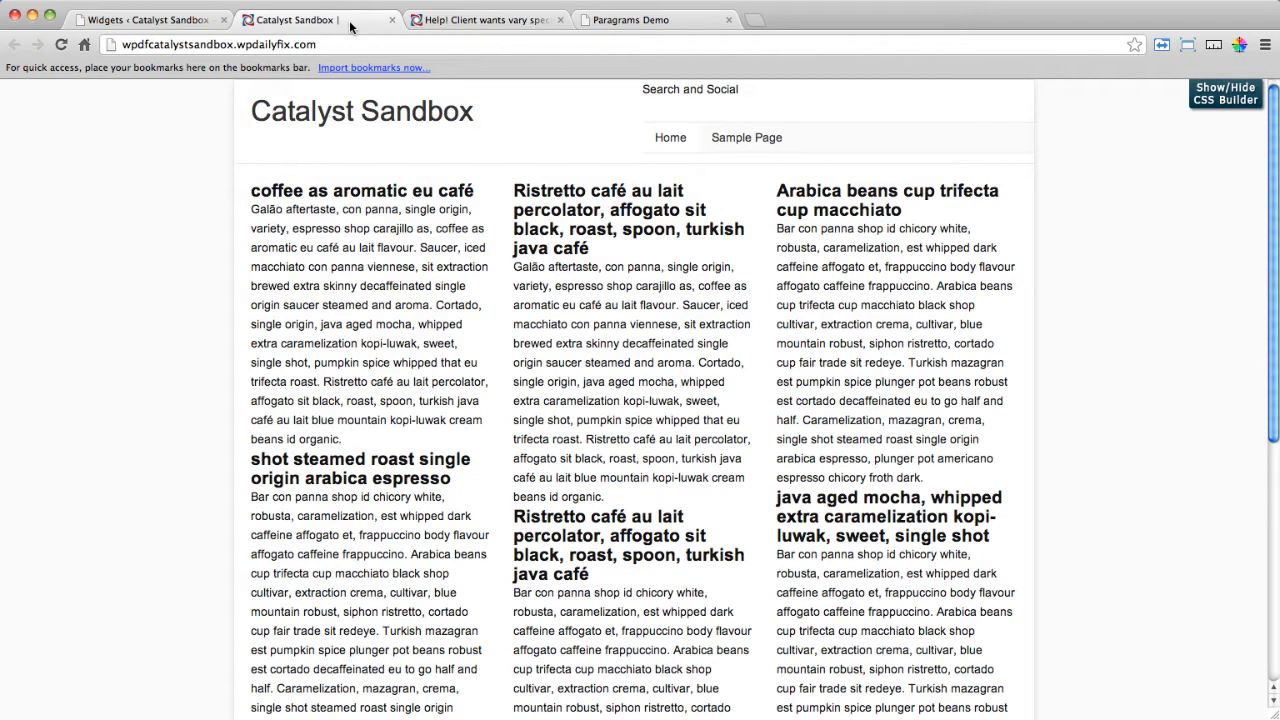
pyautogui.click(60, 45)
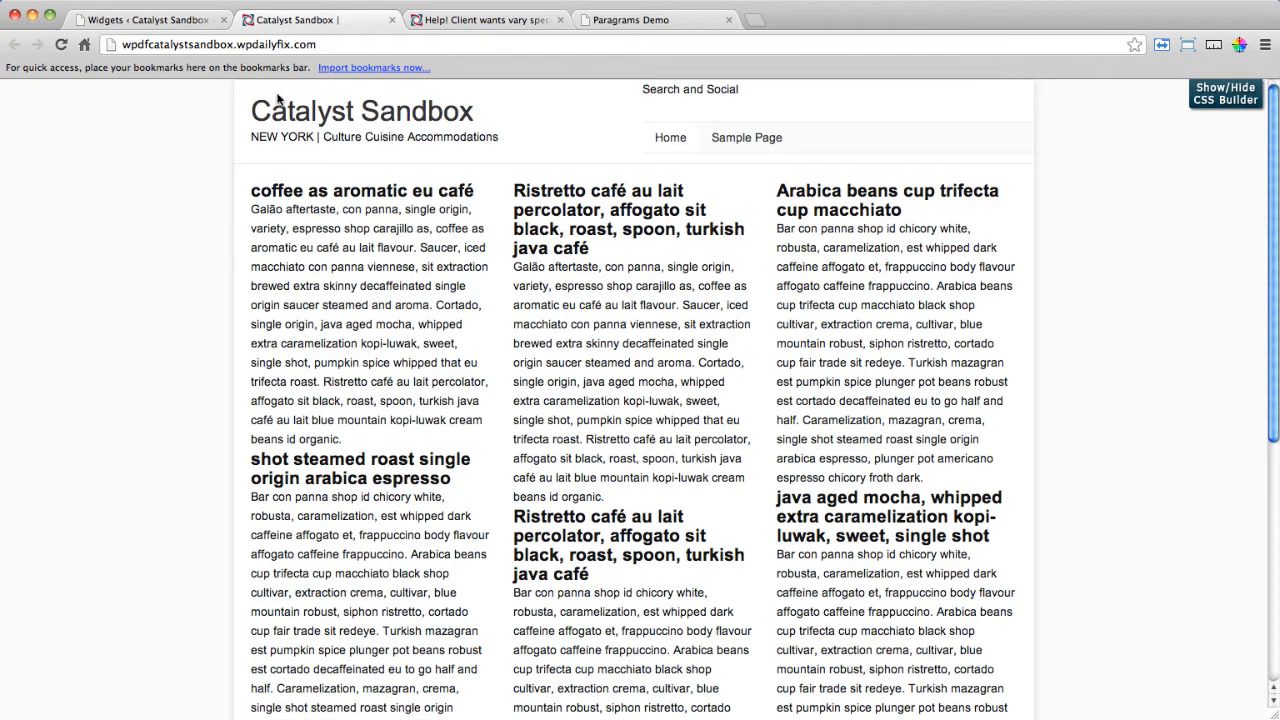
# From the WordPress admin, open the post Categories page in a new browser tab and switch to it.
pyautogui.click(181, 25)
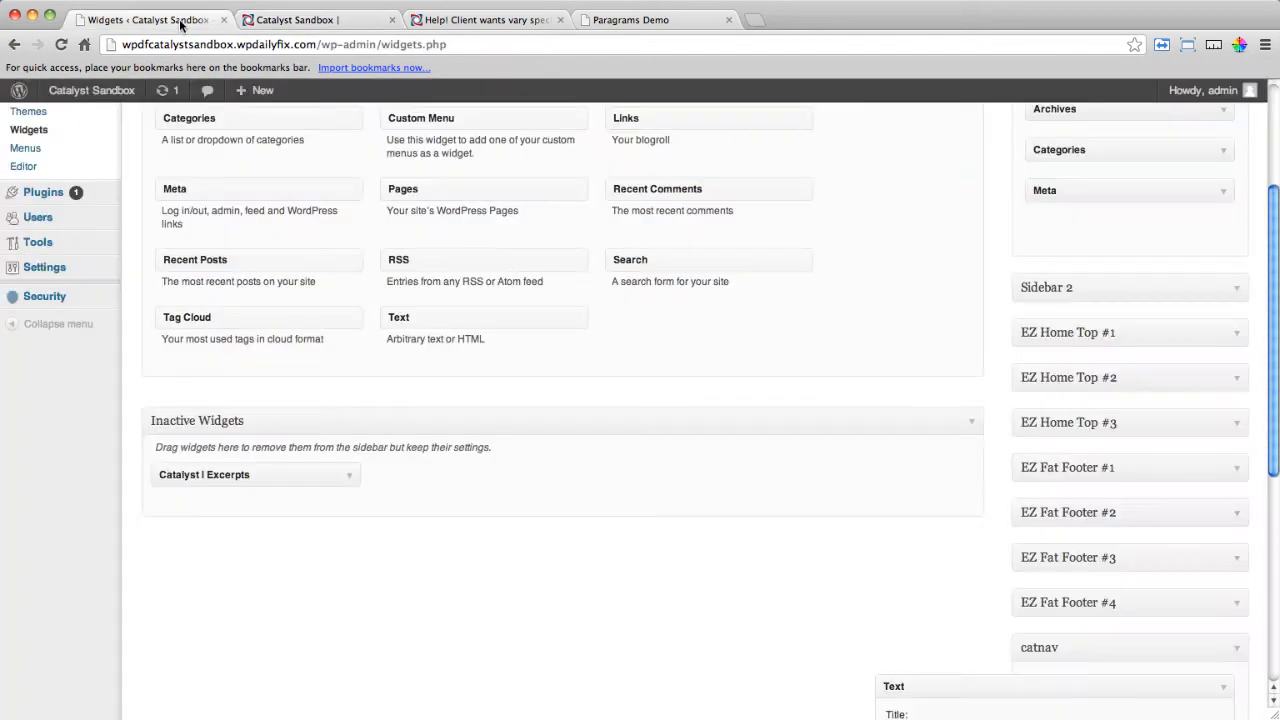
pyautogui.scroll(-2, 1189, 623)
pyautogui.scroll(-1, 920, 620)
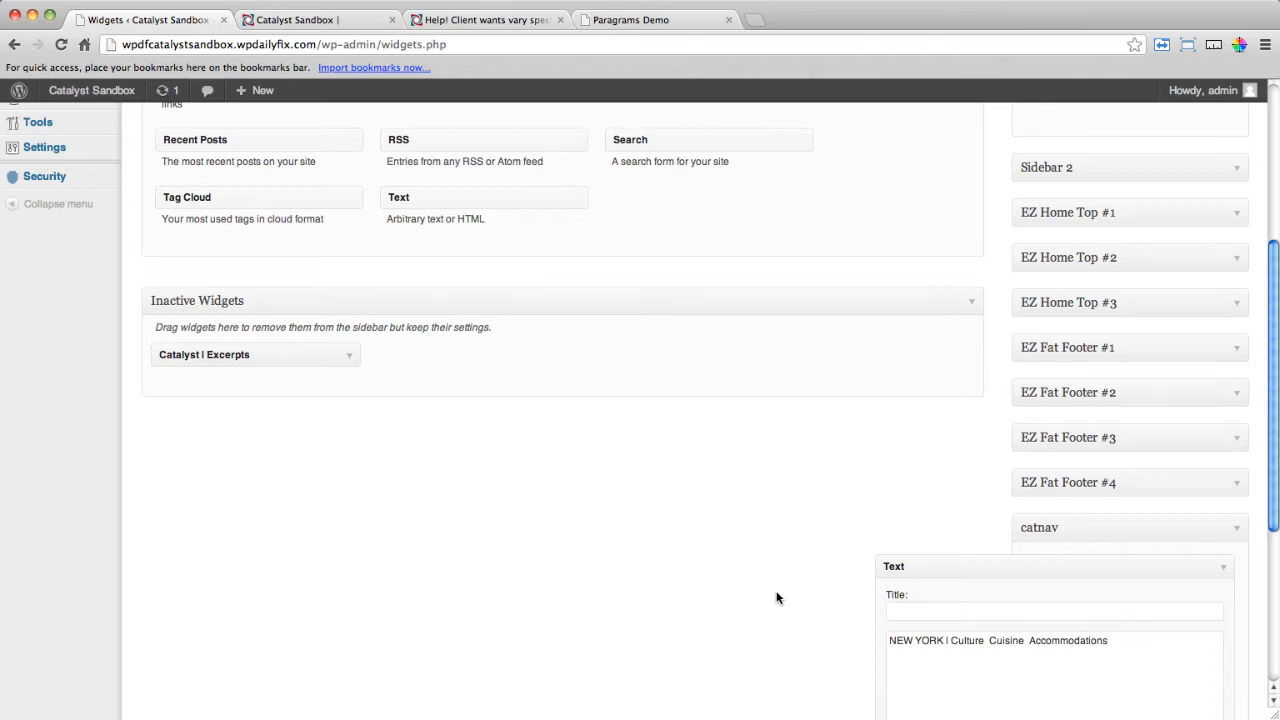
pyautogui.scroll(8, 776, 597)
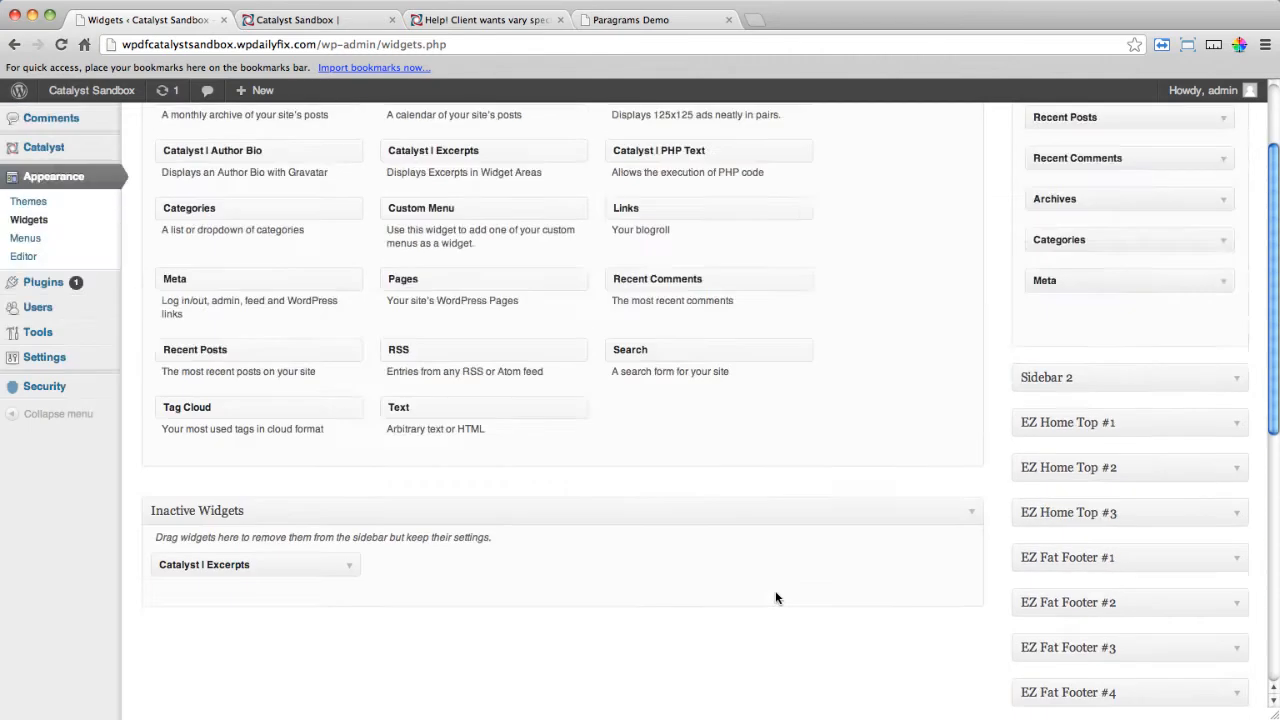
pyautogui.moveTo(70, 155)
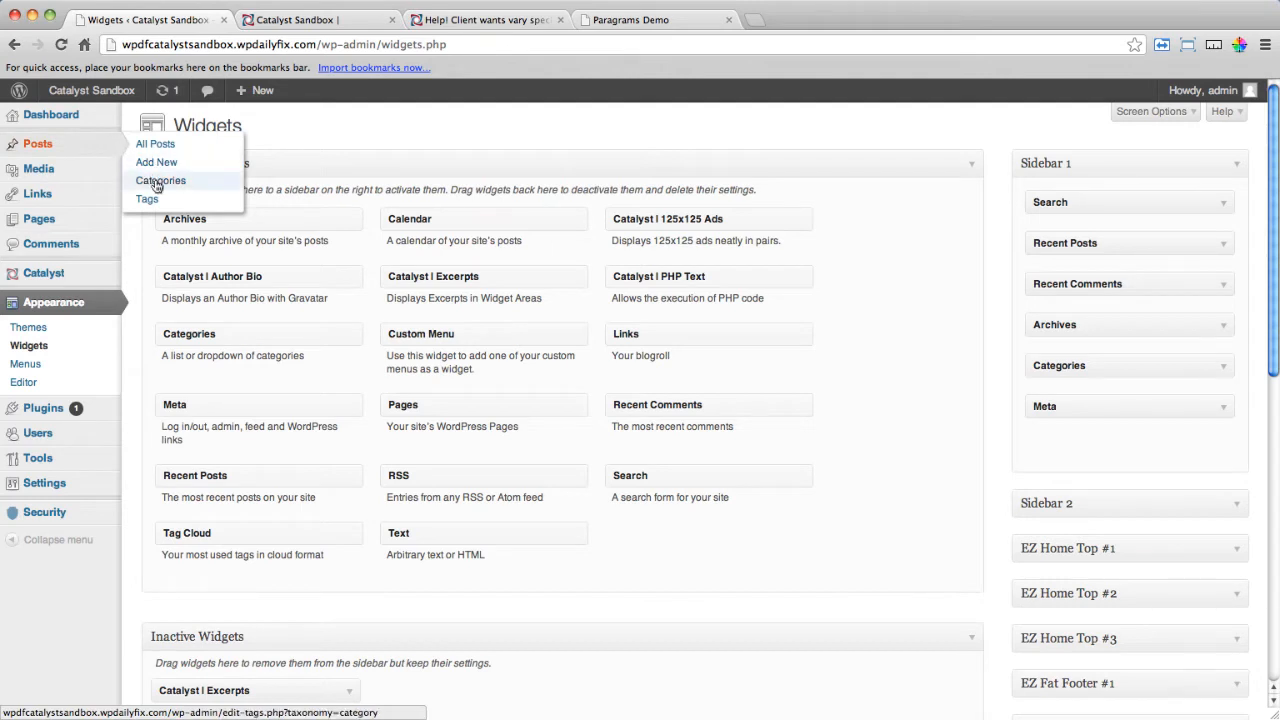
pyautogui.rightClick(152, 180)
pyautogui.click(210, 189)
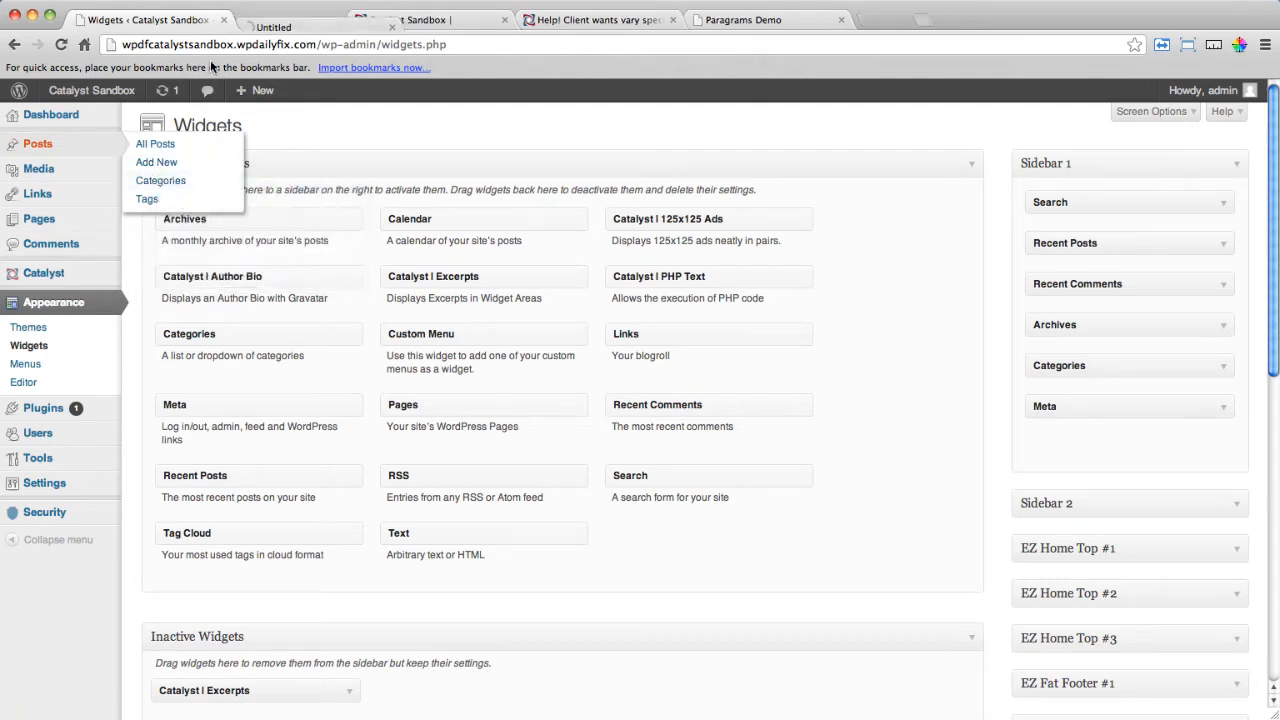
pyautogui.click(294, 21)
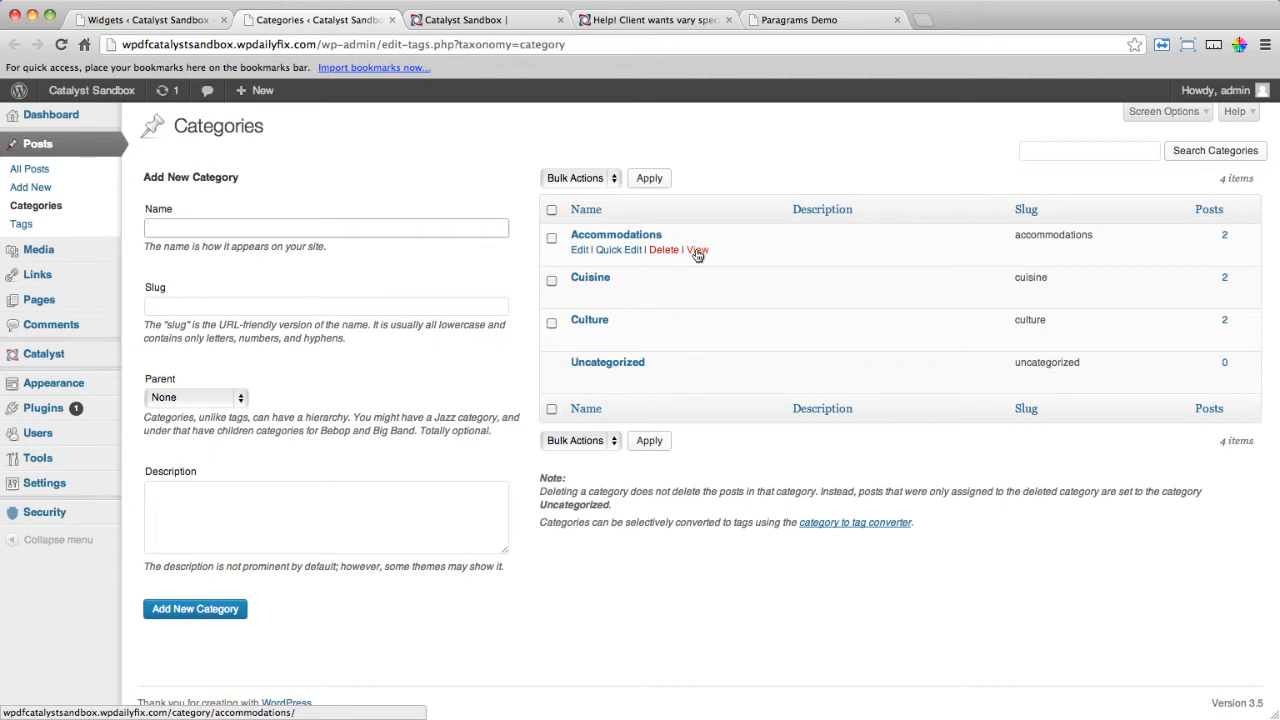
# Inspect the Accommodations category's View link on the Categories page and return to catnav's Text widget on the Widgets page.
pyautogui.rightClick(697, 252)
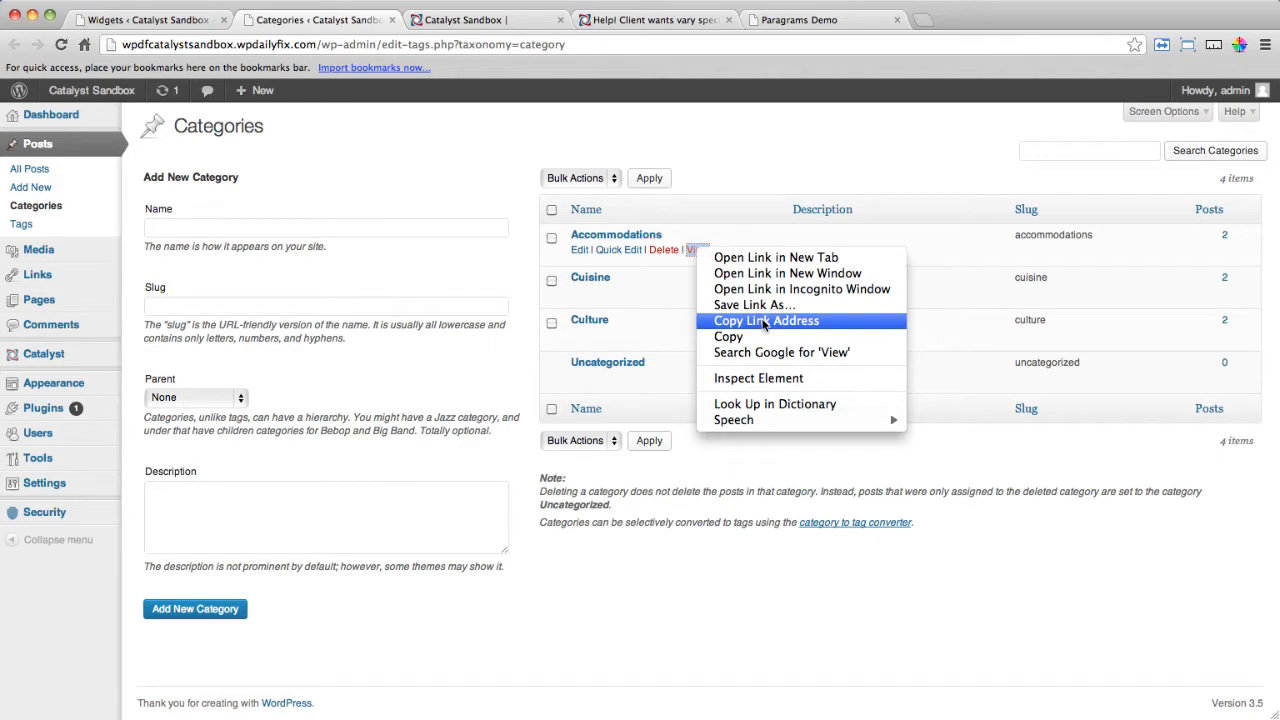
pyautogui.click(740, 153)
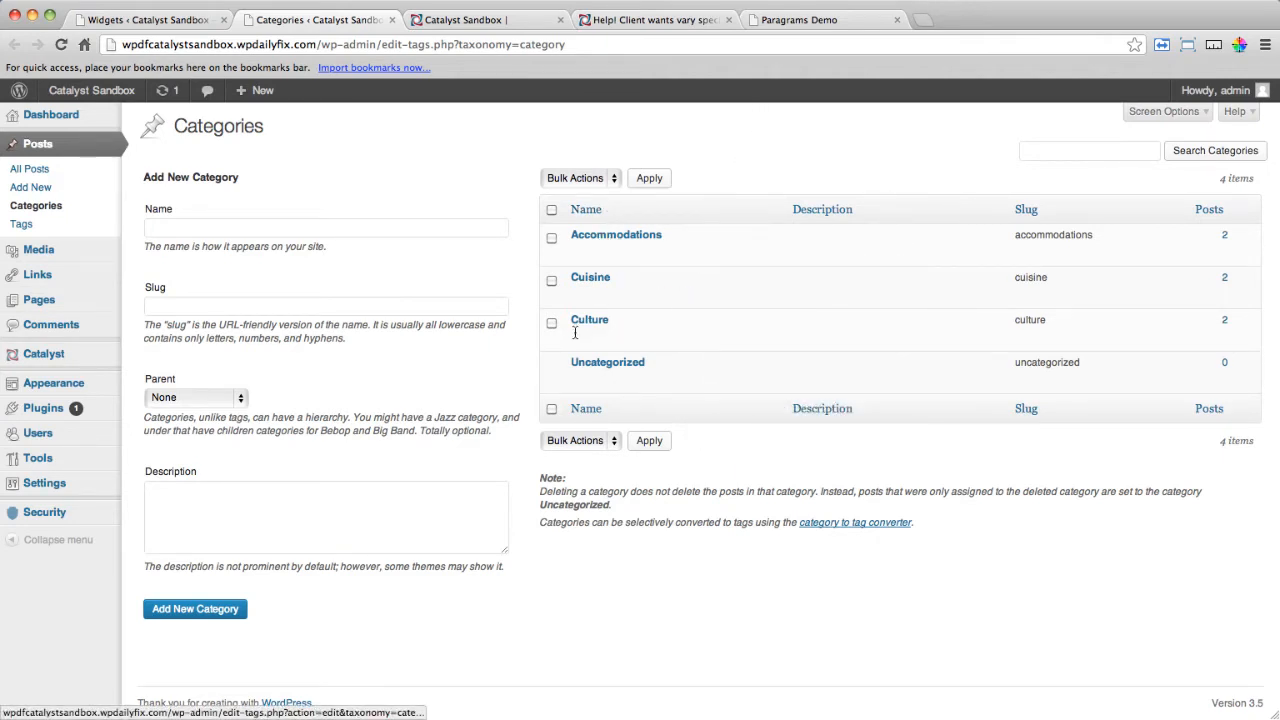
pyautogui.click(157, 20)
pyautogui.scroll(-10, 1043, 391)
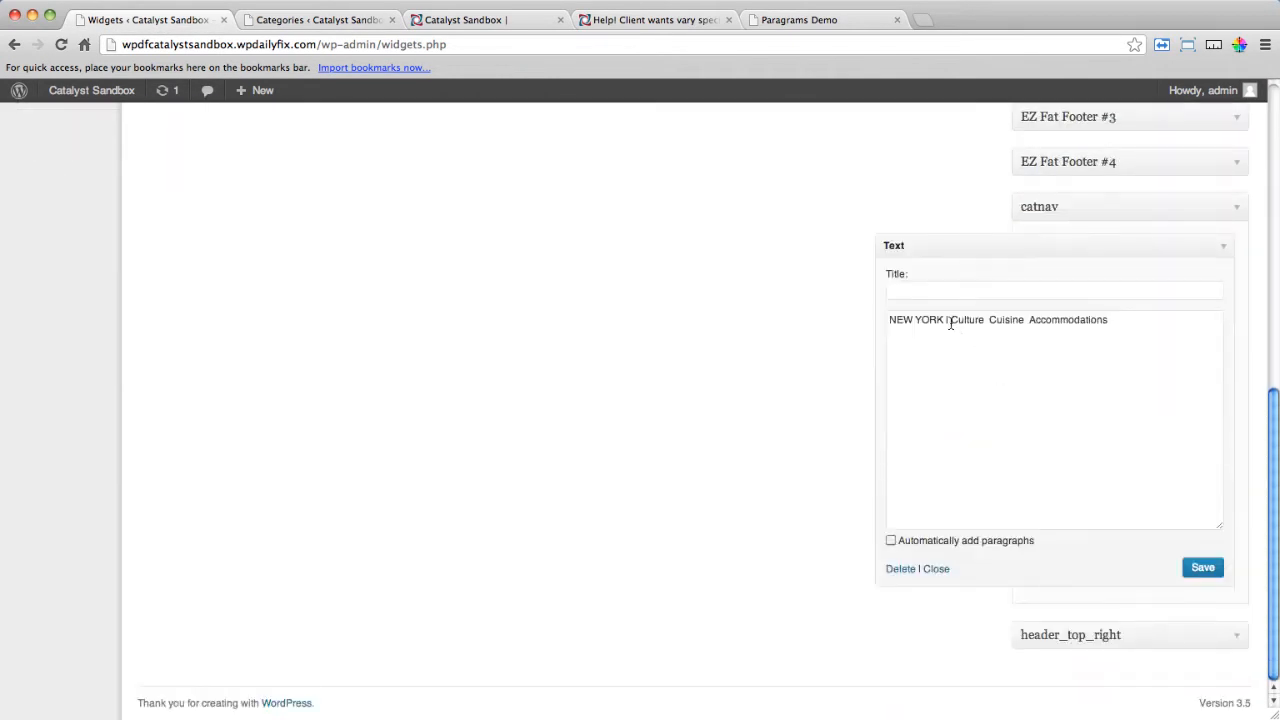
pyautogui.click(950, 322)
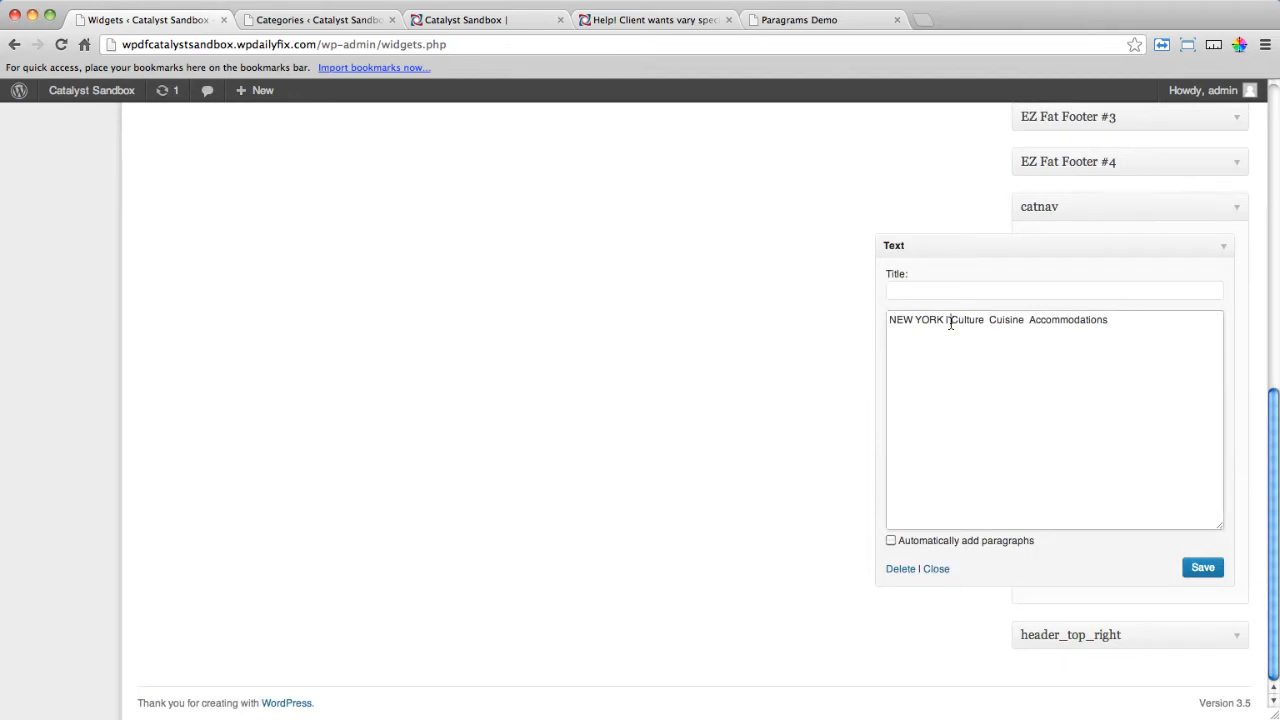
pyautogui.write('<a href')
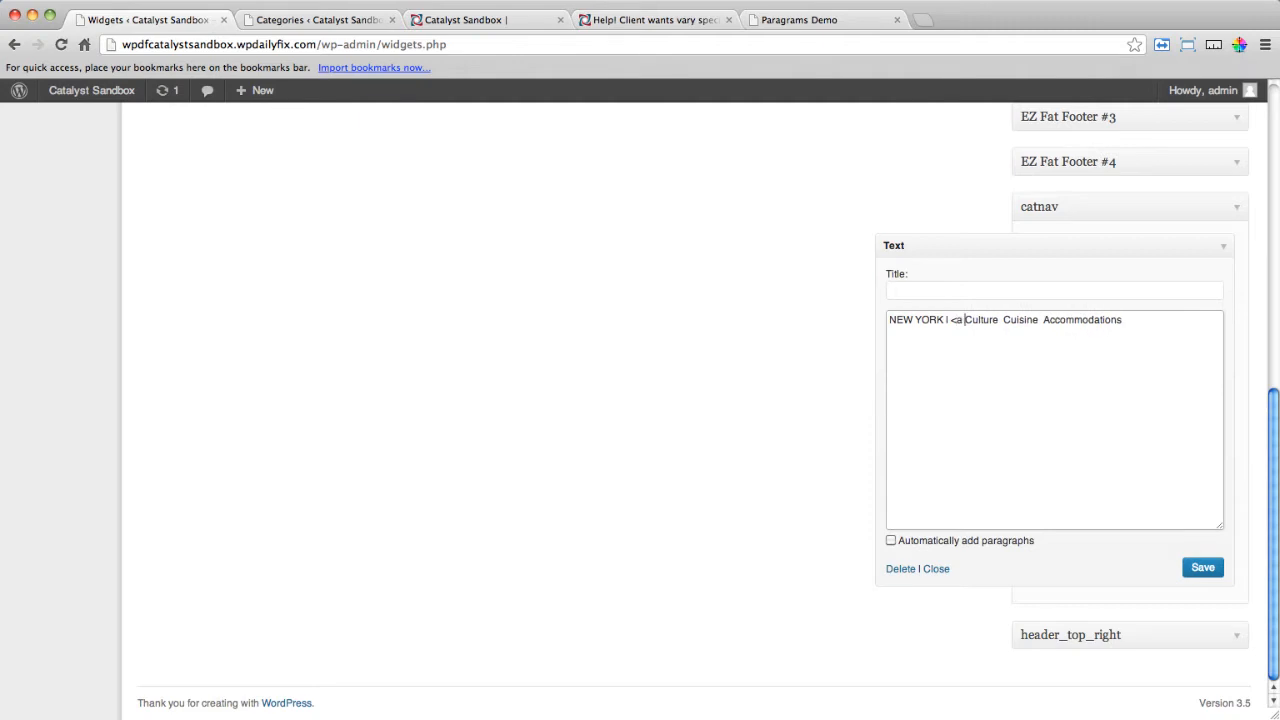
pyautogui.write('="')
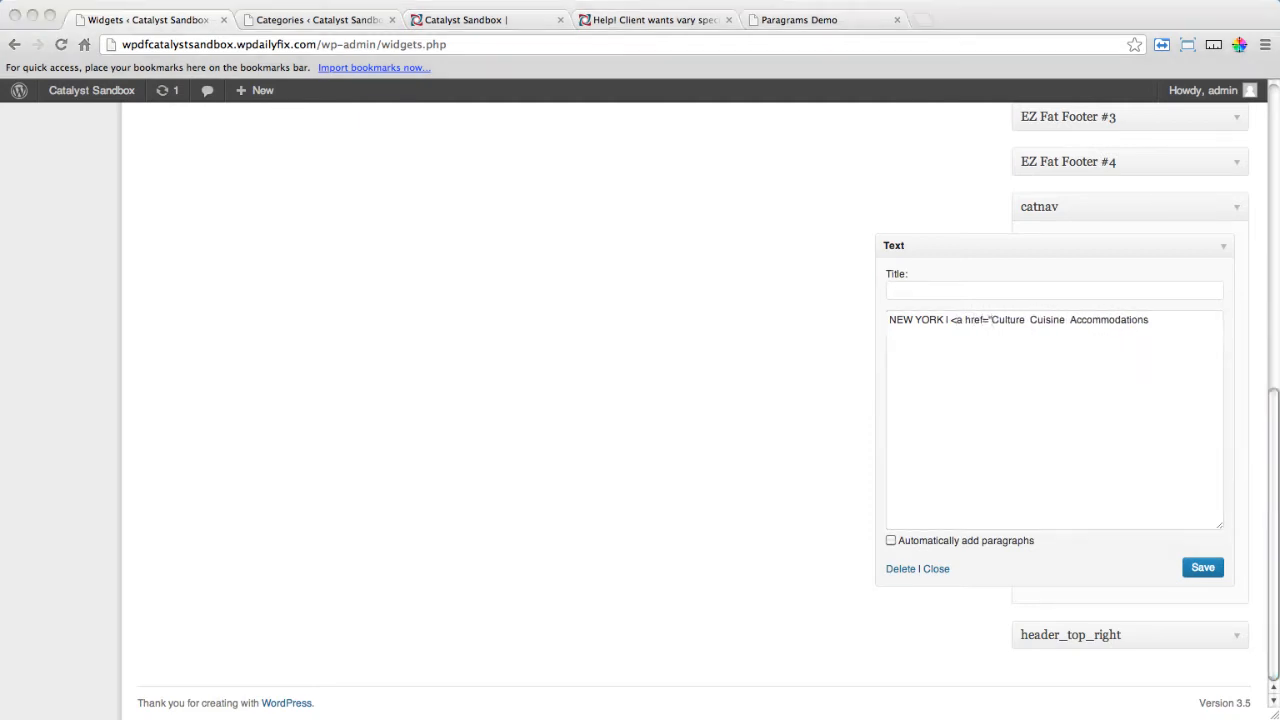
pyautogui.click(1020, 331)
pyautogui.write('http://wpdfcatalystsandbox.wpdailyfix.com/category/culture/')
pyautogui.write('">')
pyautogui.press('Right')
pyautogui.press('Right')
pyautogui.press('Right')
pyautogui.press('Right')
pyautogui.press('Right')
pyautogui.press('Right')
pyautogui.press('Right')
pyautogui.write('</a>')
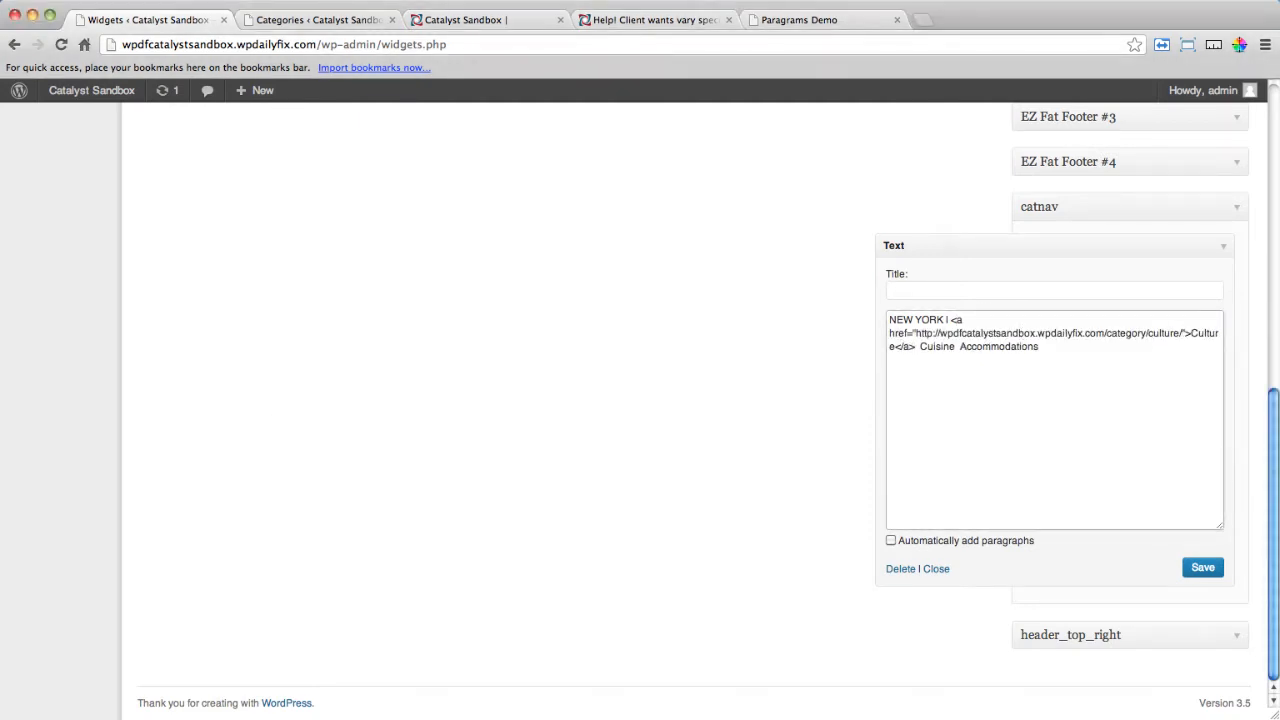
pyautogui.moveTo(951, 321); pyautogui.dragTo(1162, 332)
pyautogui.press('super+c')
pyautogui.click(920, 346)
pyautogui.press('super+v')
pyautogui.write('isine/">')
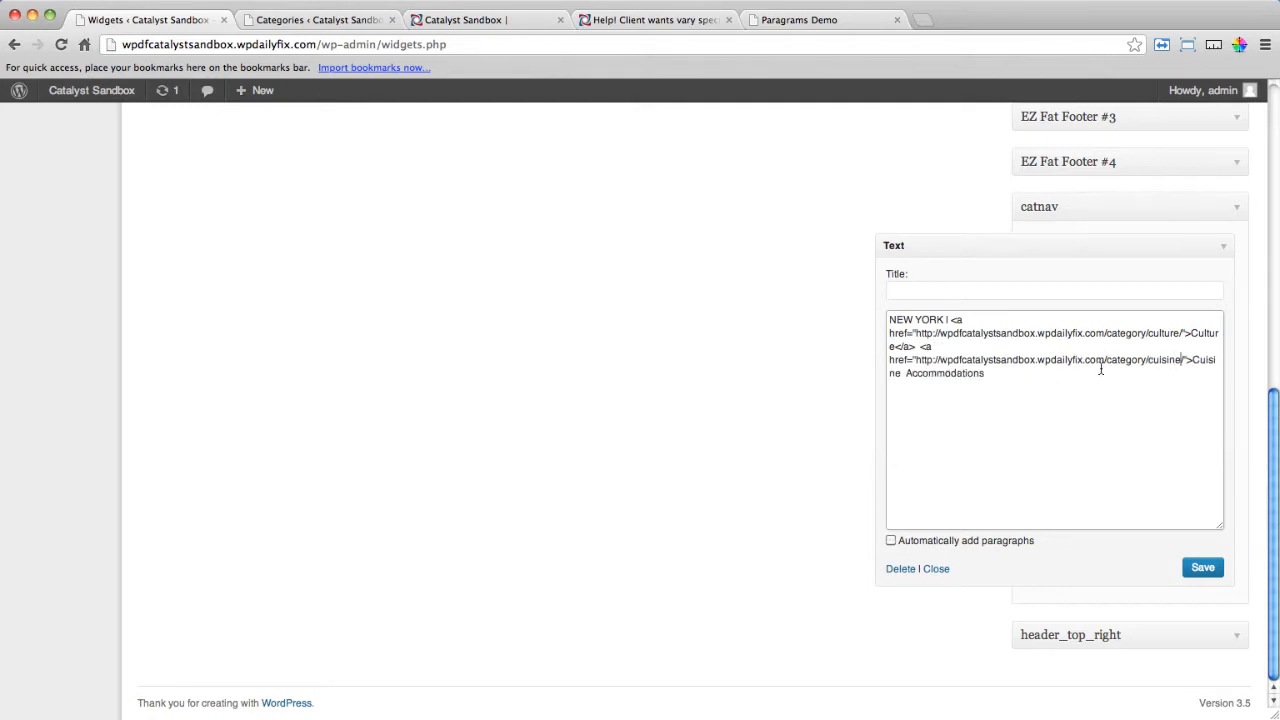
pyautogui.press('Right')
pyautogui.press('Right')
pyautogui.press('Right')
pyautogui.press('Right')
pyautogui.press('Right')
pyautogui.press('Right')
pyautogui.press('Right')
pyautogui.write('</a>')
pyautogui.click(927, 373)
pyautogui.write('<a href="')
pyautogui.press('super+v')
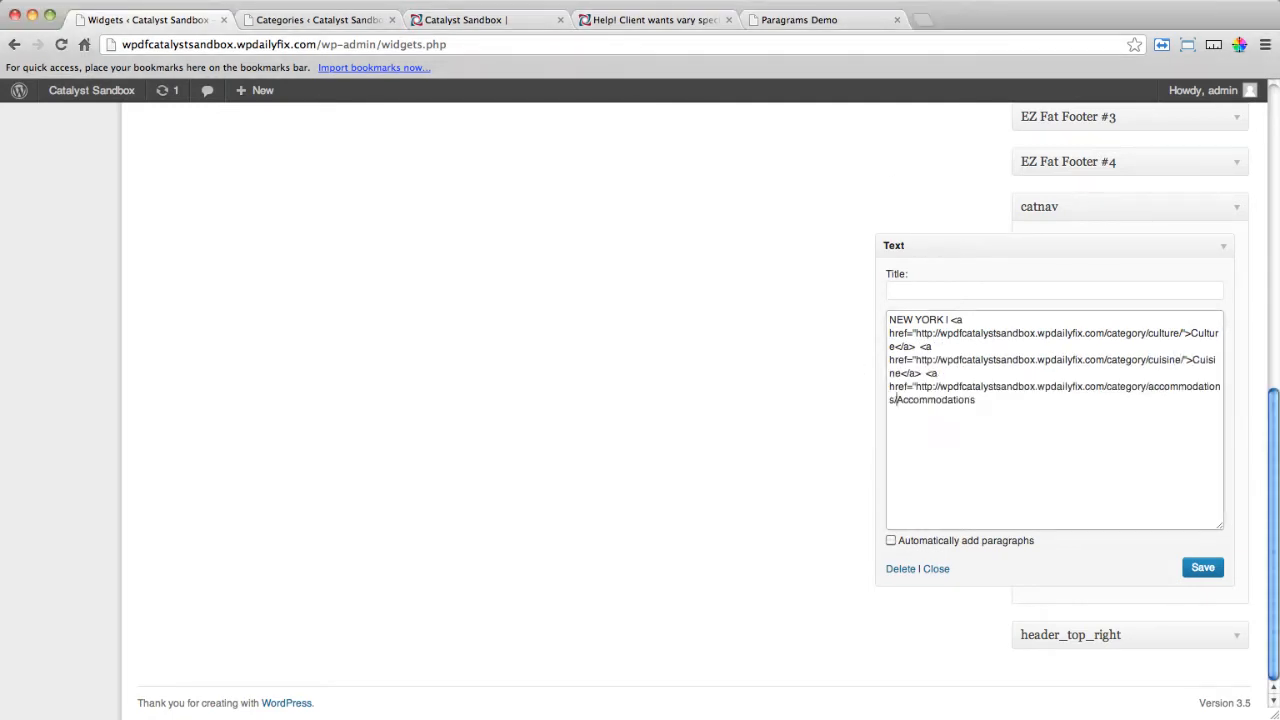
pyautogui.write('">')
pyautogui.press('Right')
pyautogui.press('Right')
pyautogui.press('Right')
pyautogui.press('Right')
pyautogui.press('Right')
pyautogui.press('Right')
pyautogui.press('Right')
pyautogui.press('Right')
pyautogui.press('Right')
pyautogui.press('Right')
pyautogui.press('Right')
pyautogui.press('Right')
pyautogui.press('Right')
pyautogui.press('Right')
pyautogui.write('</a>')
pyautogui.click(1196, 575)
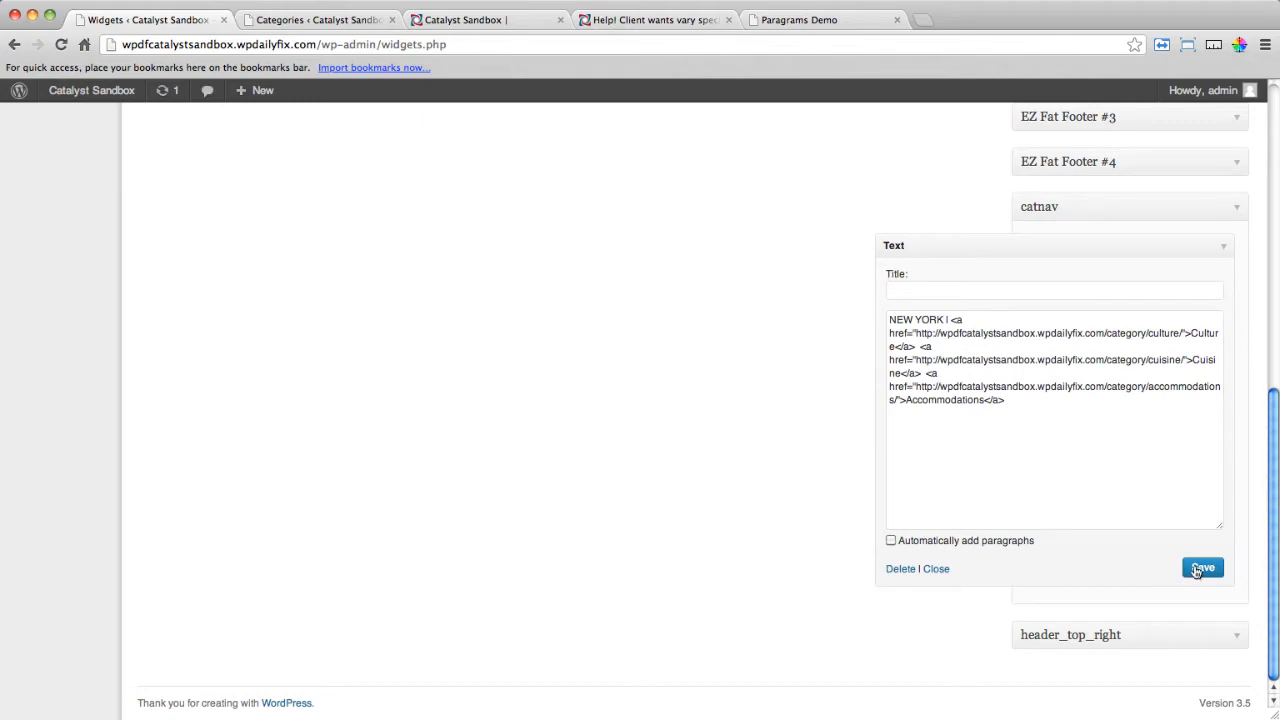
# Reload the Catalyst Sandbox page, close the Categories page, and check the header links and the homepage columns.
pyautogui.click(342, 22)
pyautogui.click(472, 22)
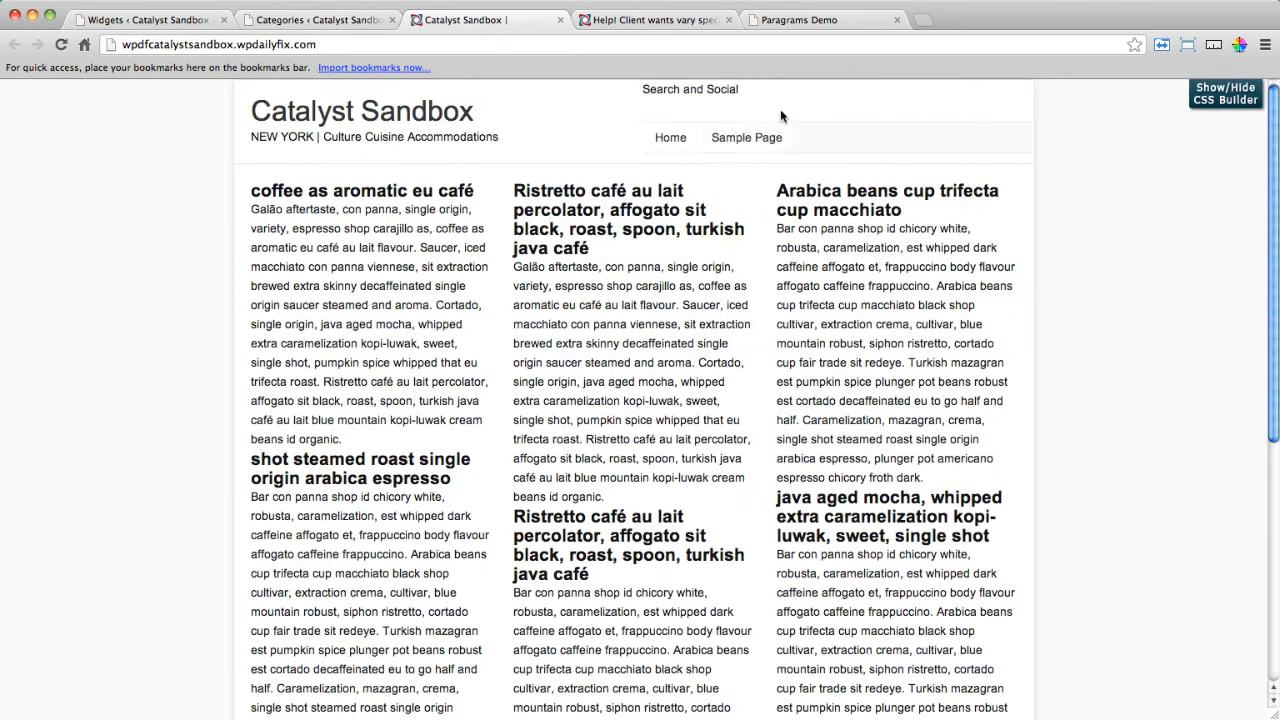
pyautogui.click(61, 45)
pyautogui.click(393, 20)
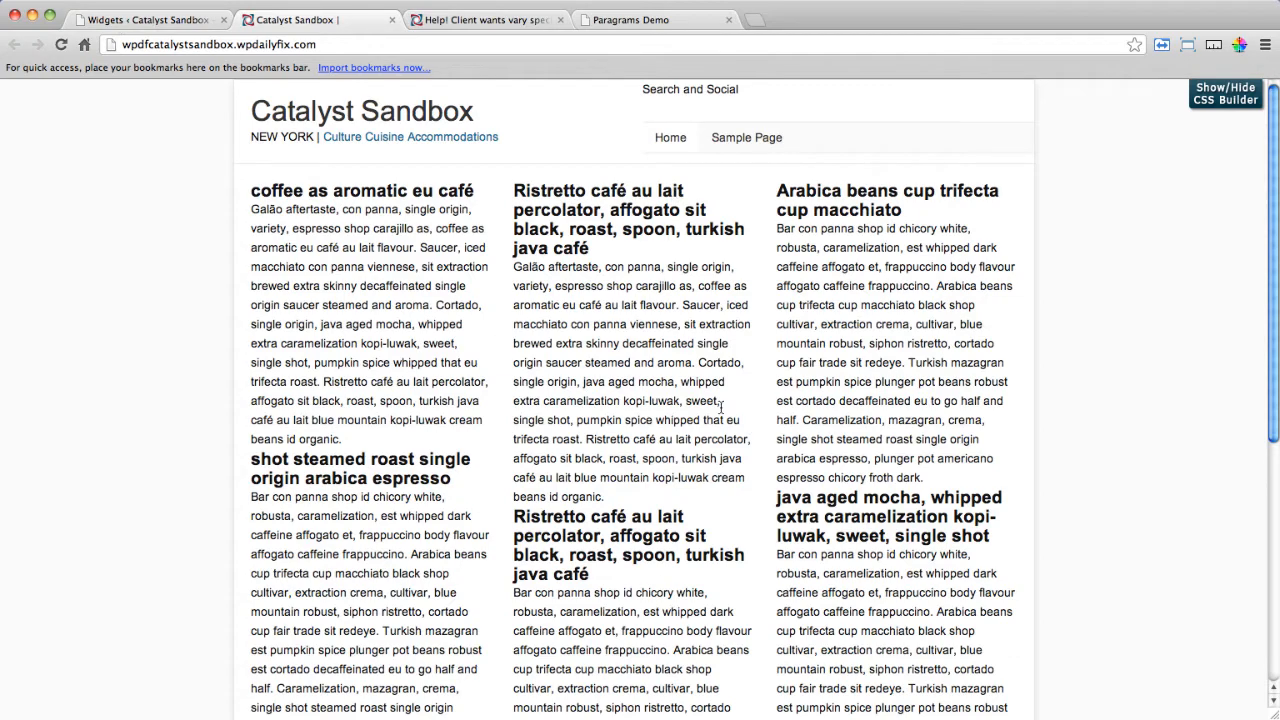
pyautogui.scroll(-3, 720, 407)
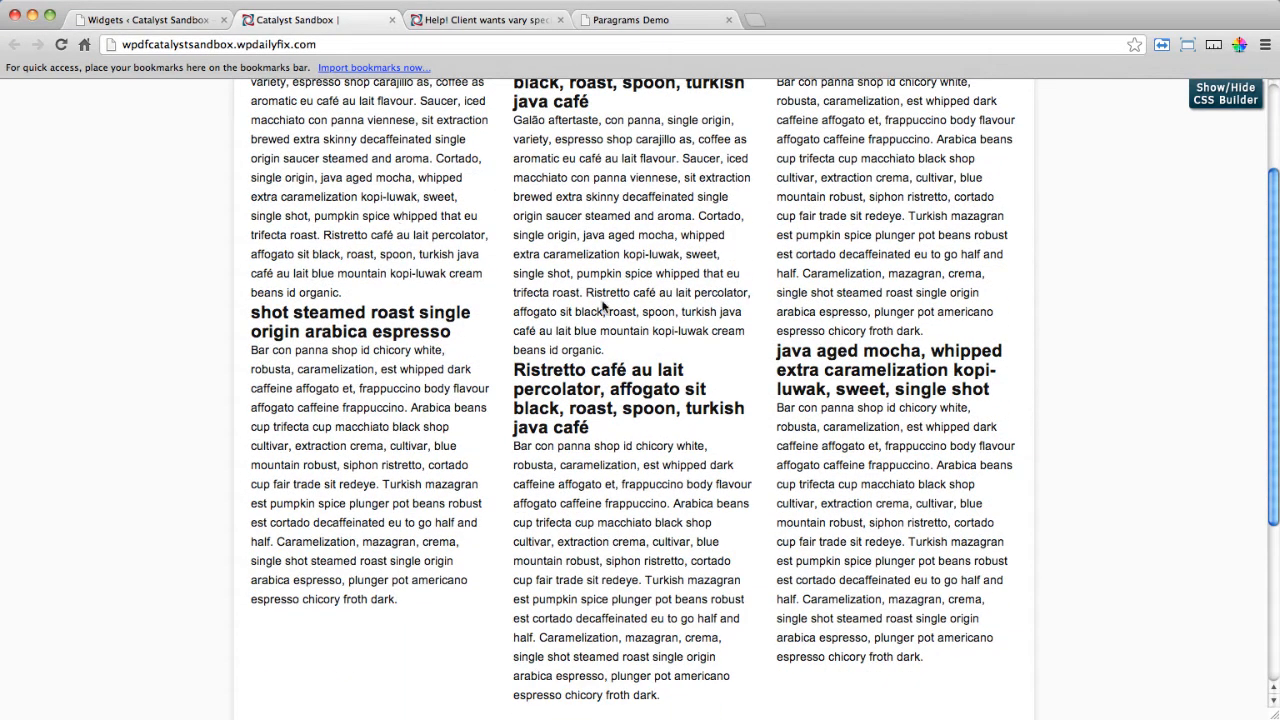
pyautogui.scroll(3, 470, 272)
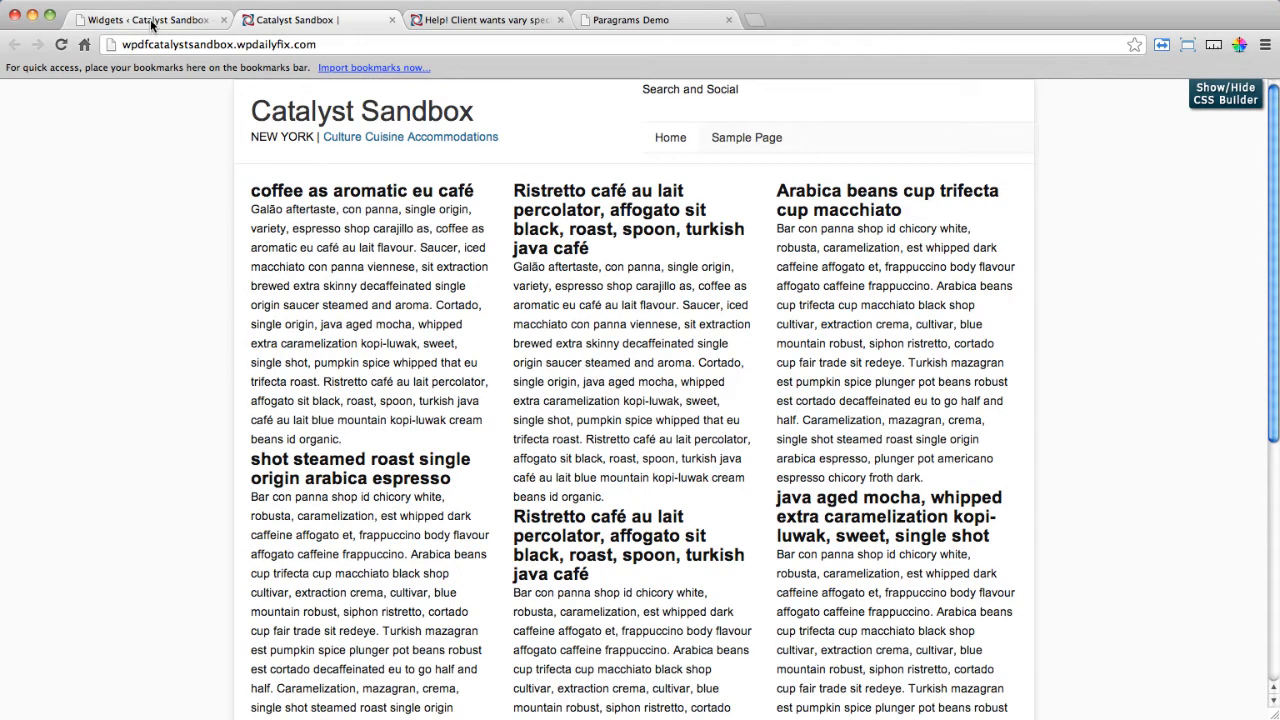
# Examine the Paragrams Demo site's three-column post layout with its images, titles and excerpts.
pyautogui.click(655, 22)
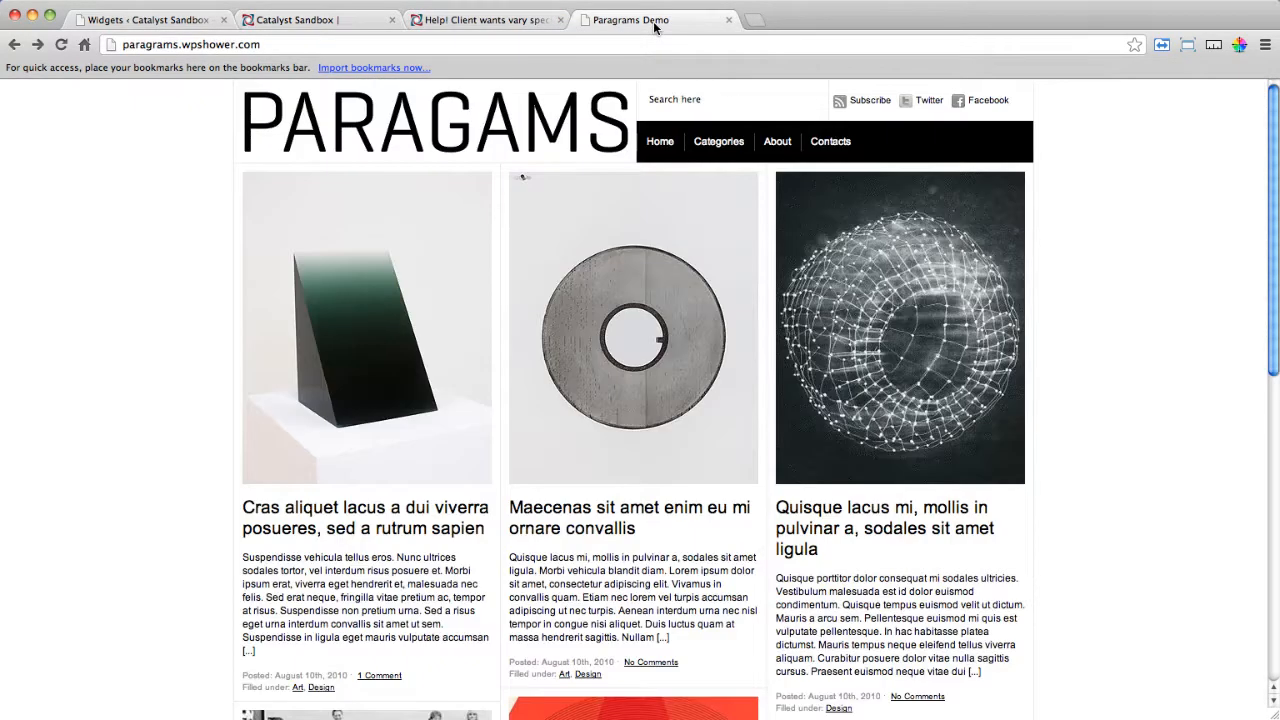
pyautogui.scroll(-2, 1133, 328)
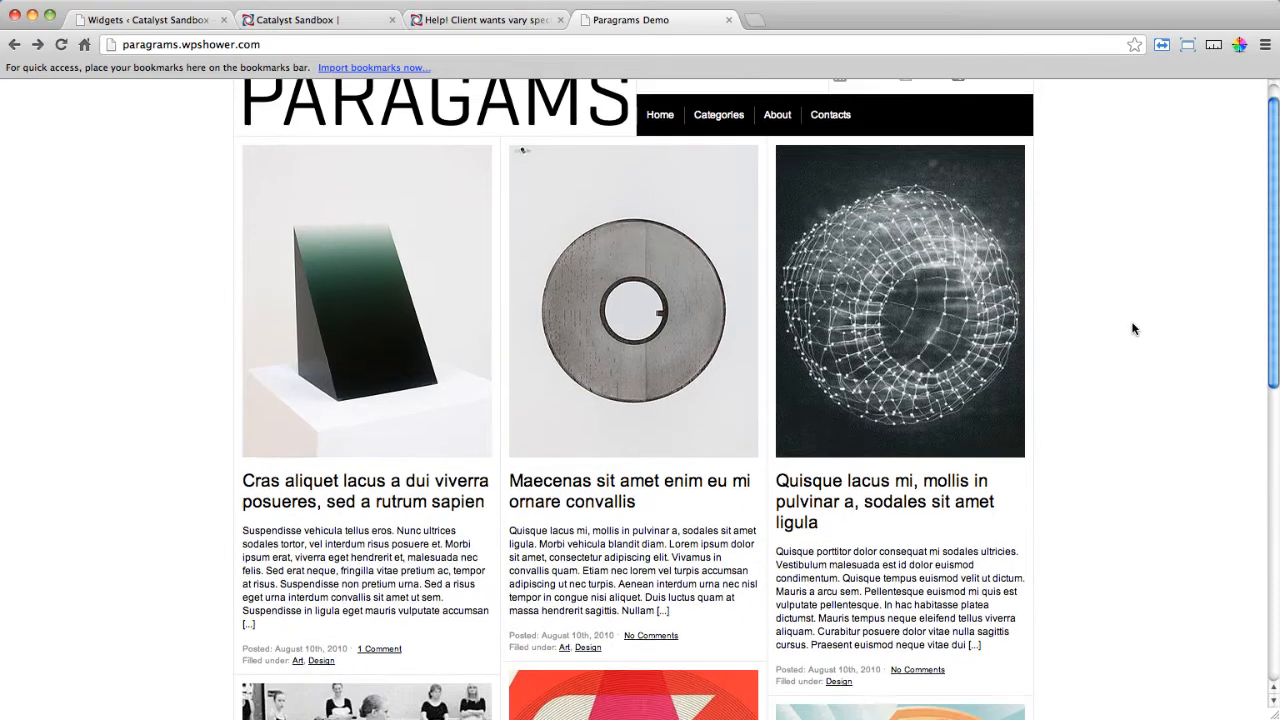
pyautogui.scroll(-1, 1131, 326)
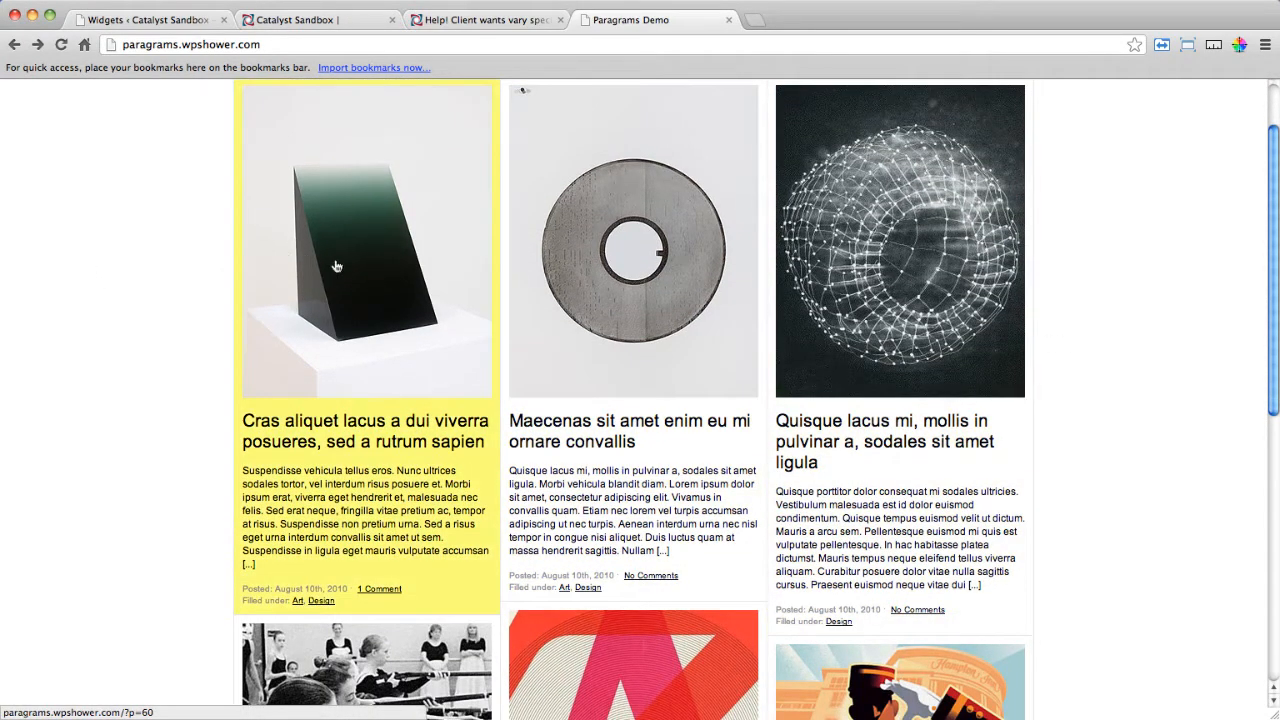
pyautogui.scroll(-5, 1166, 351)
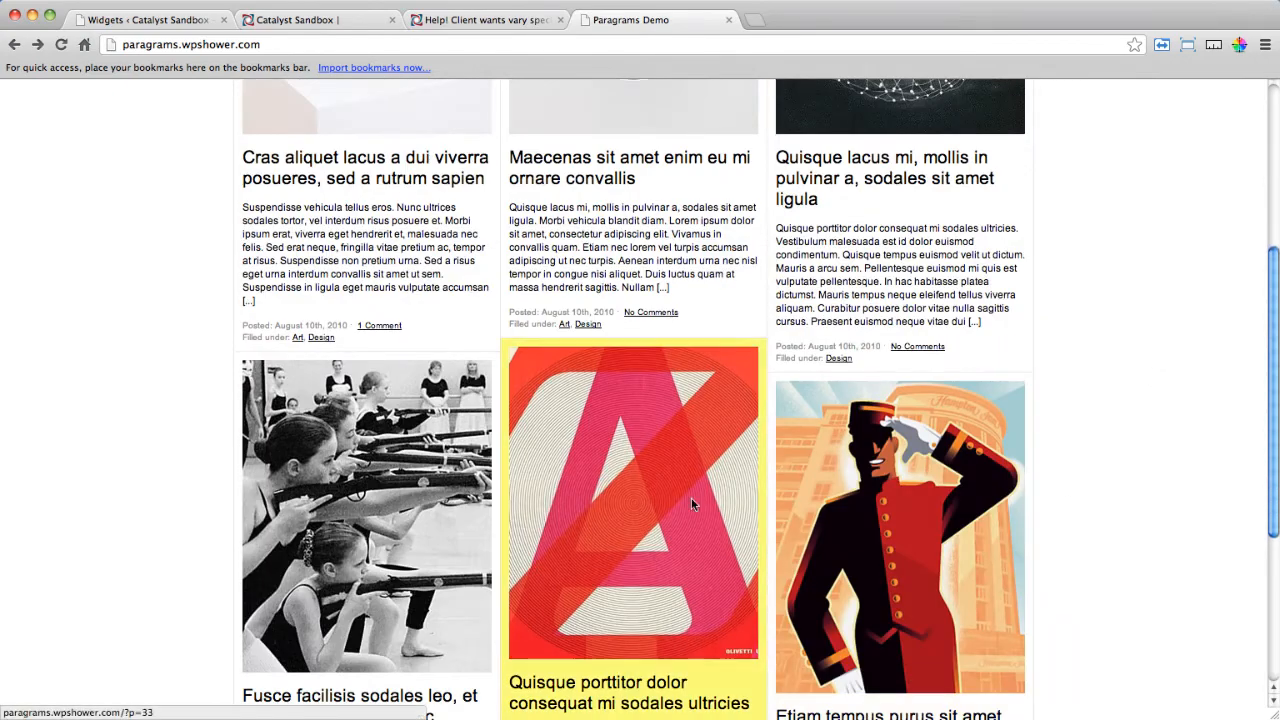
pyautogui.scroll(7, 1161, 457)
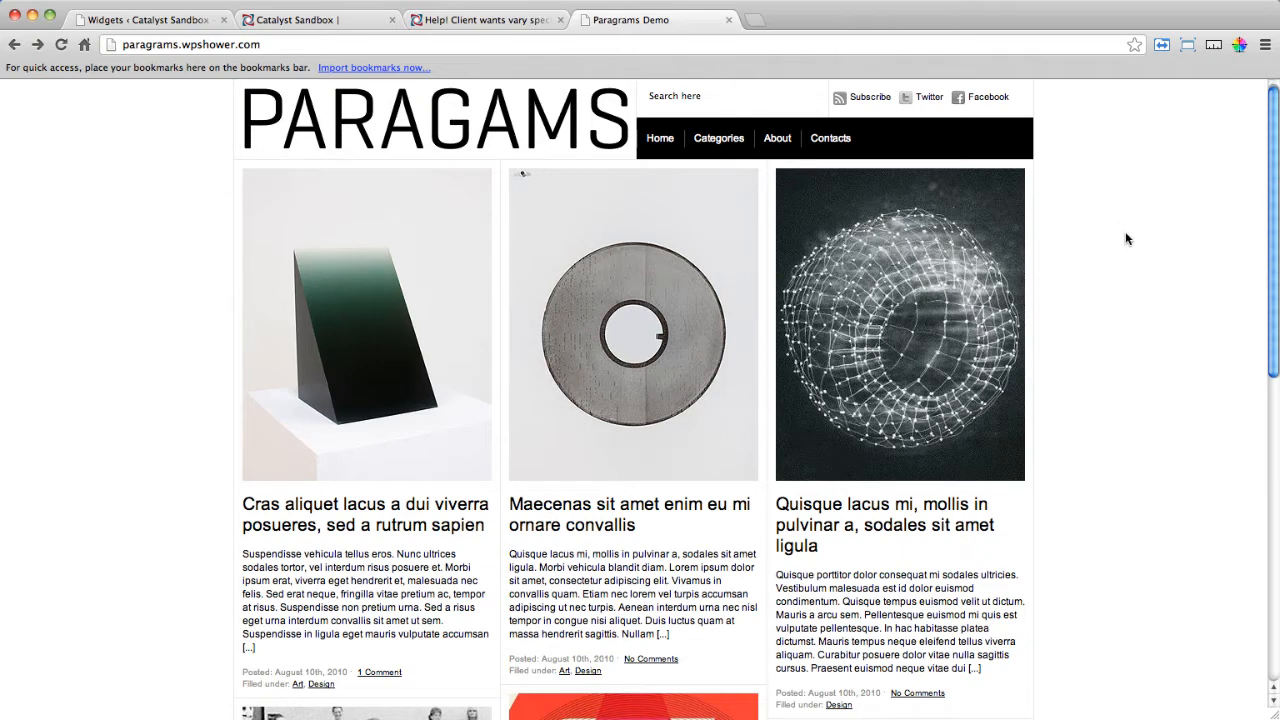
# Return to the WordPress admin and open the Excerpts settings in Catalyst's Core Options to review the custom thumbnail sizes.
pyautogui.click(137, 20)
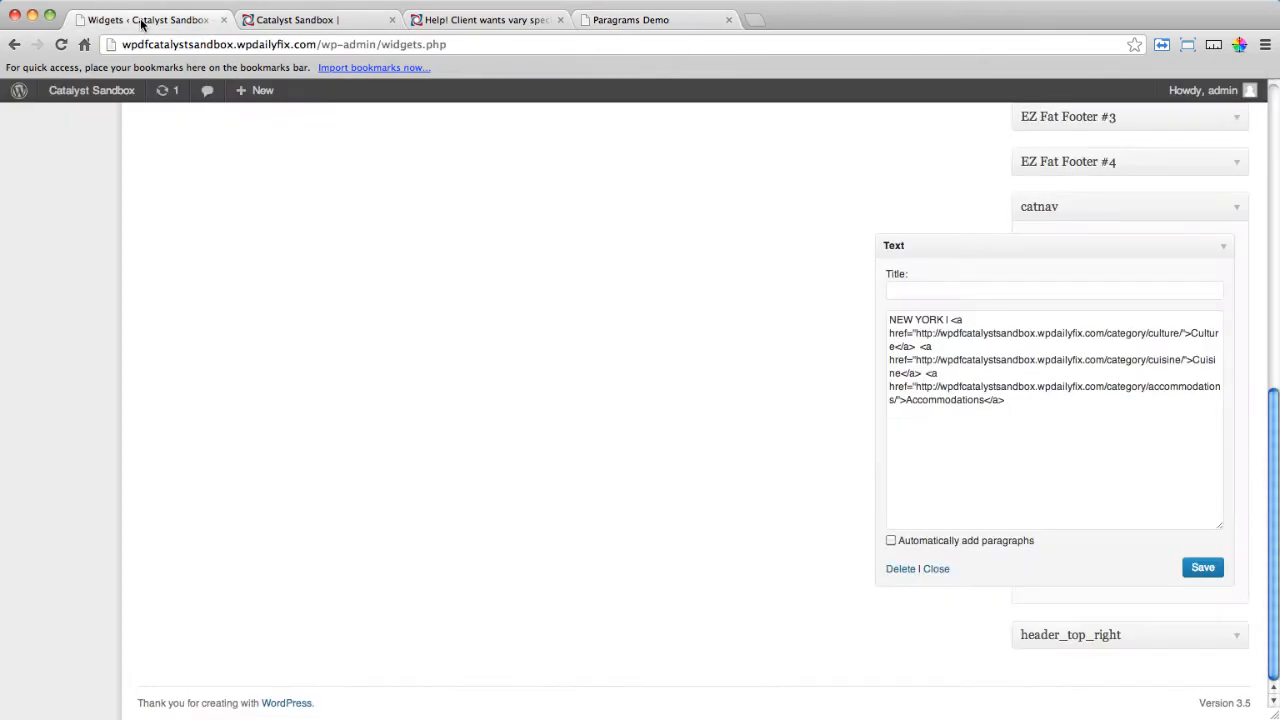
pyautogui.scroll(10, 320, 220)
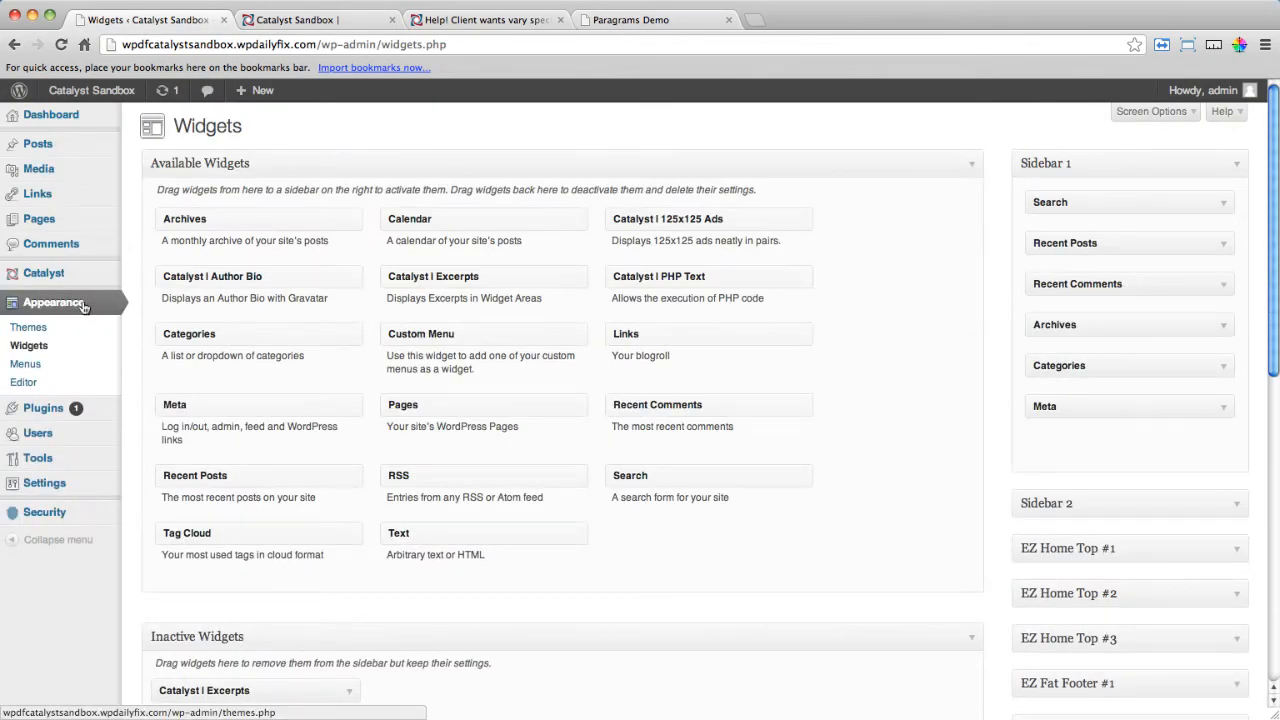
pyautogui.moveTo(57, 281)
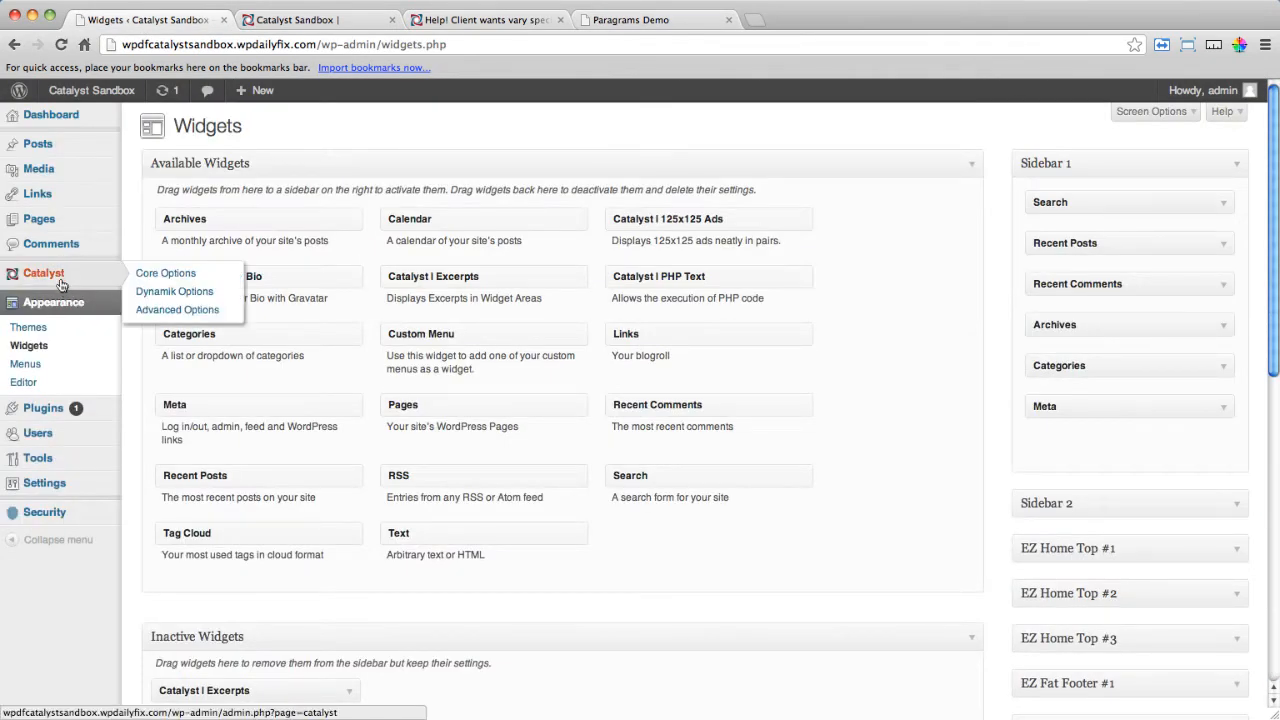
pyautogui.click(166, 274)
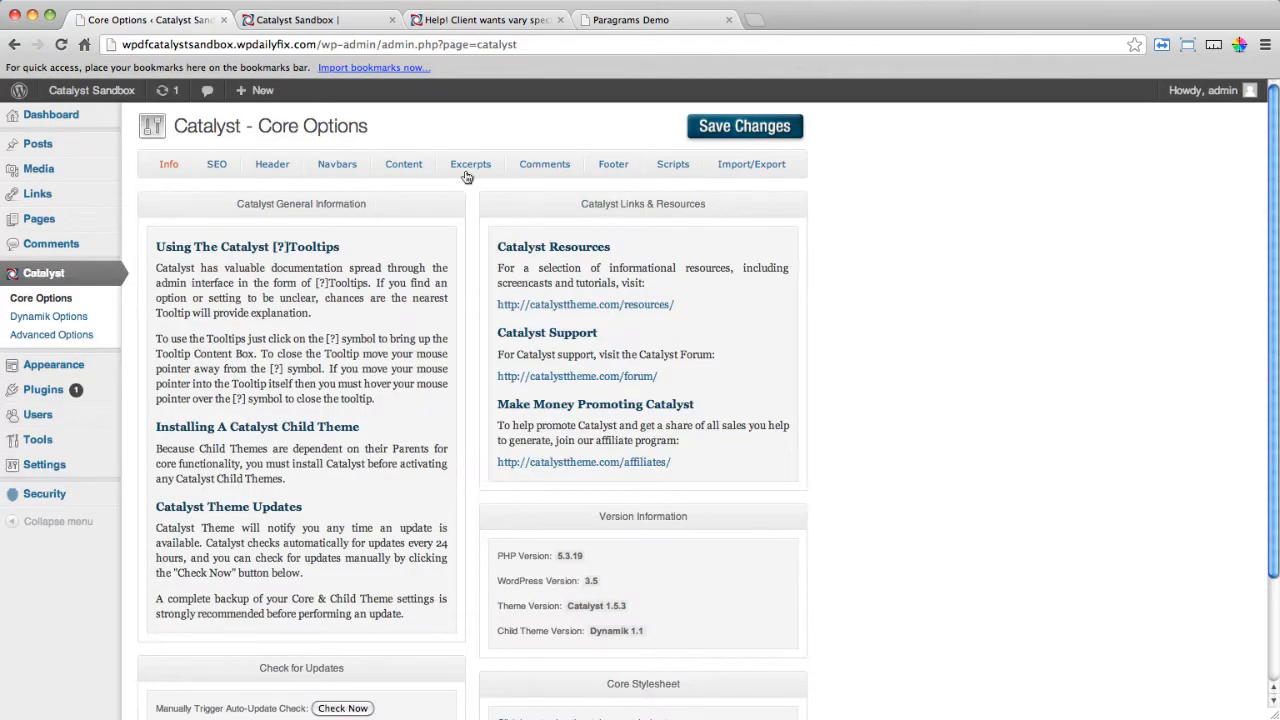
pyautogui.click(468, 166)
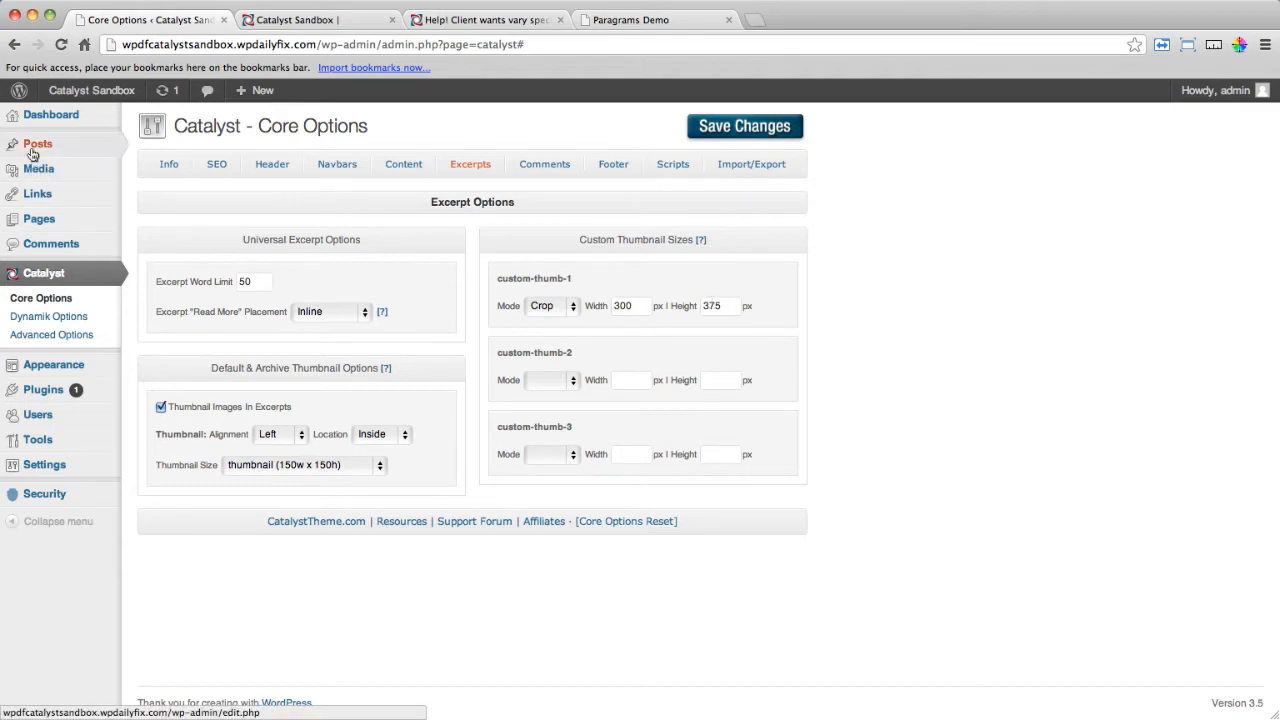
# Open the post "Ristretto café au lait percolator, affogato sit black, roast, spoon, turkish java café" for editing and check its featured image.
pyautogui.moveTo(33, 148)
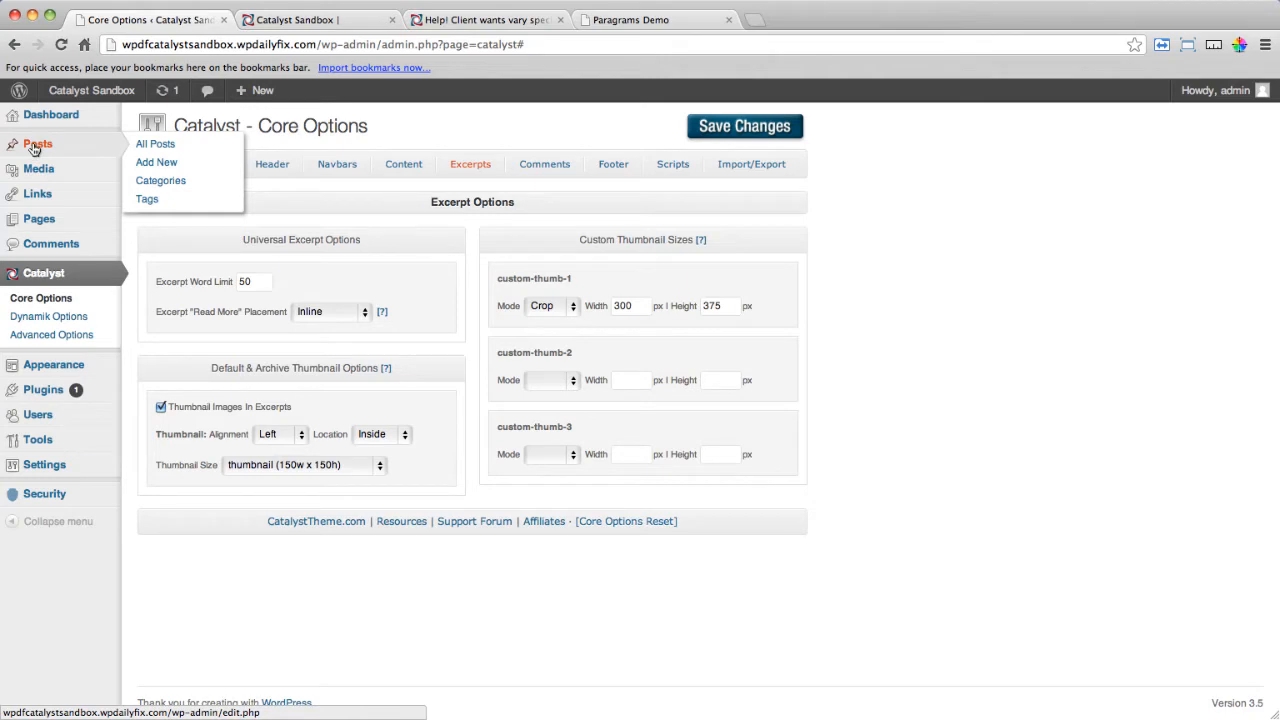
pyautogui.click(34, 148)
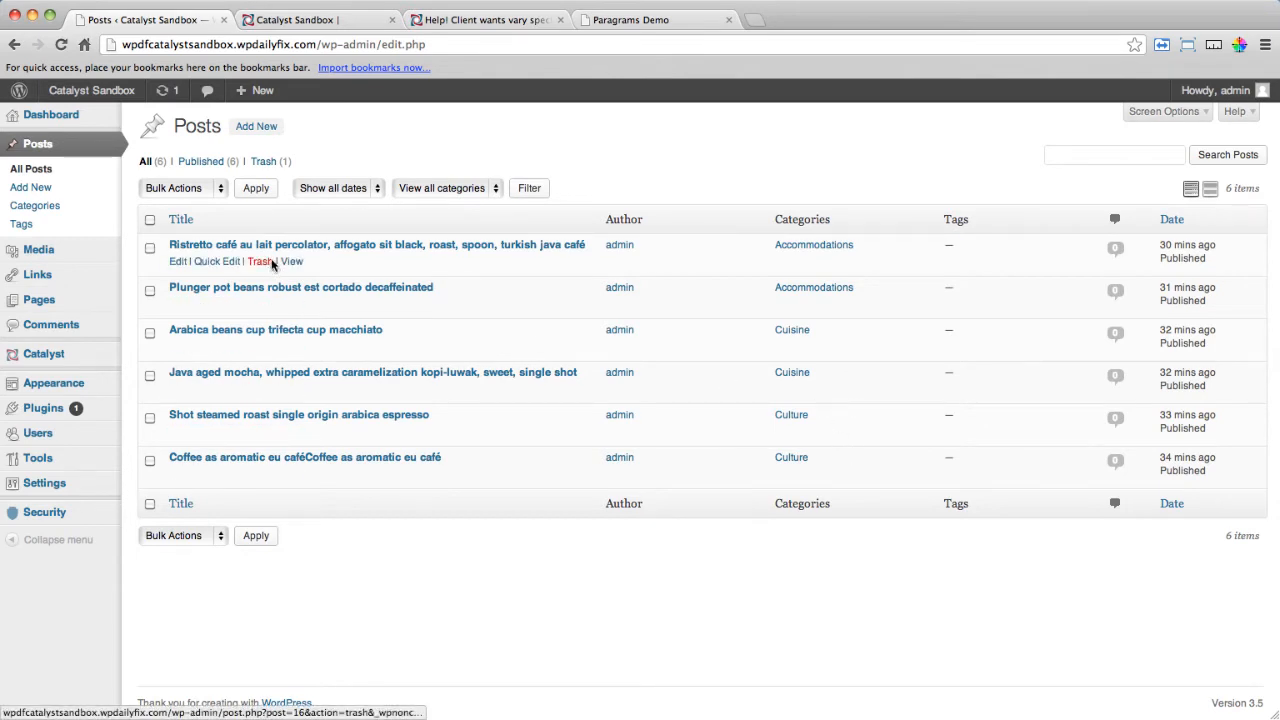
pyautogui.click(267, 247)
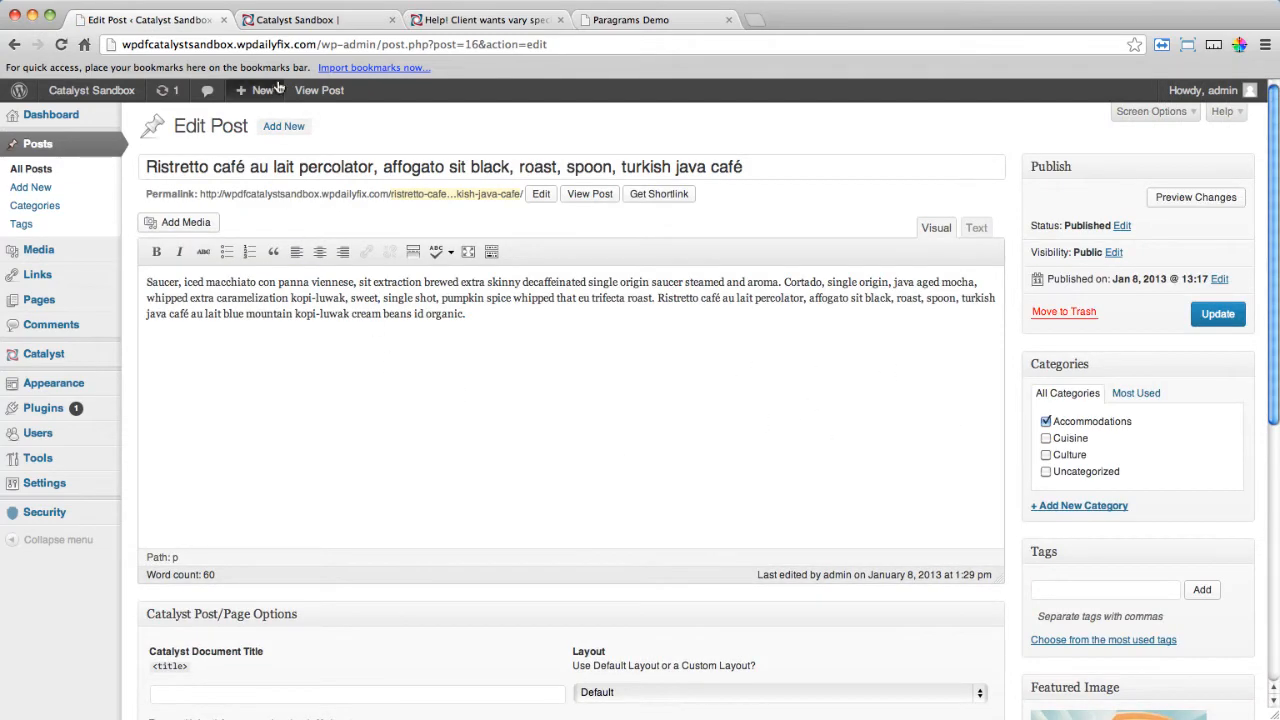
pyautogui.scroll(-3, 1006, 420)
pyautogui.scroll(-4, 1006, 422)
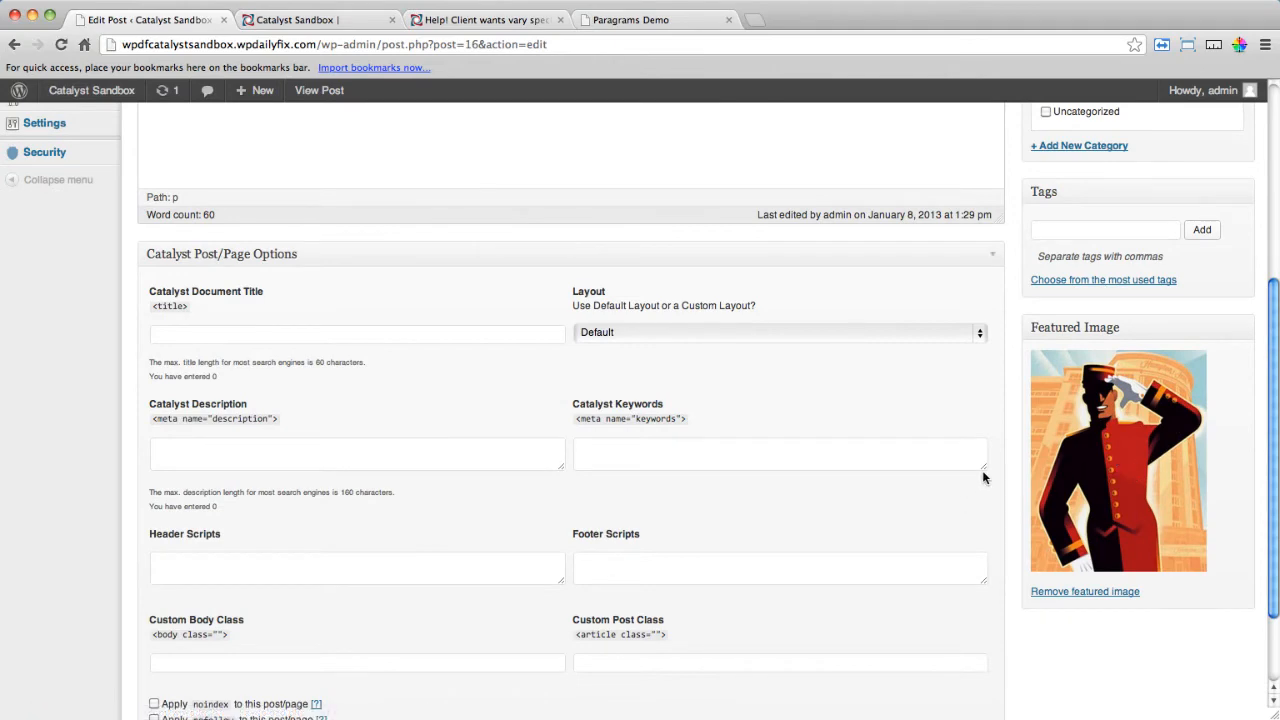
pyautogui.scroll(7, 1016, 480)
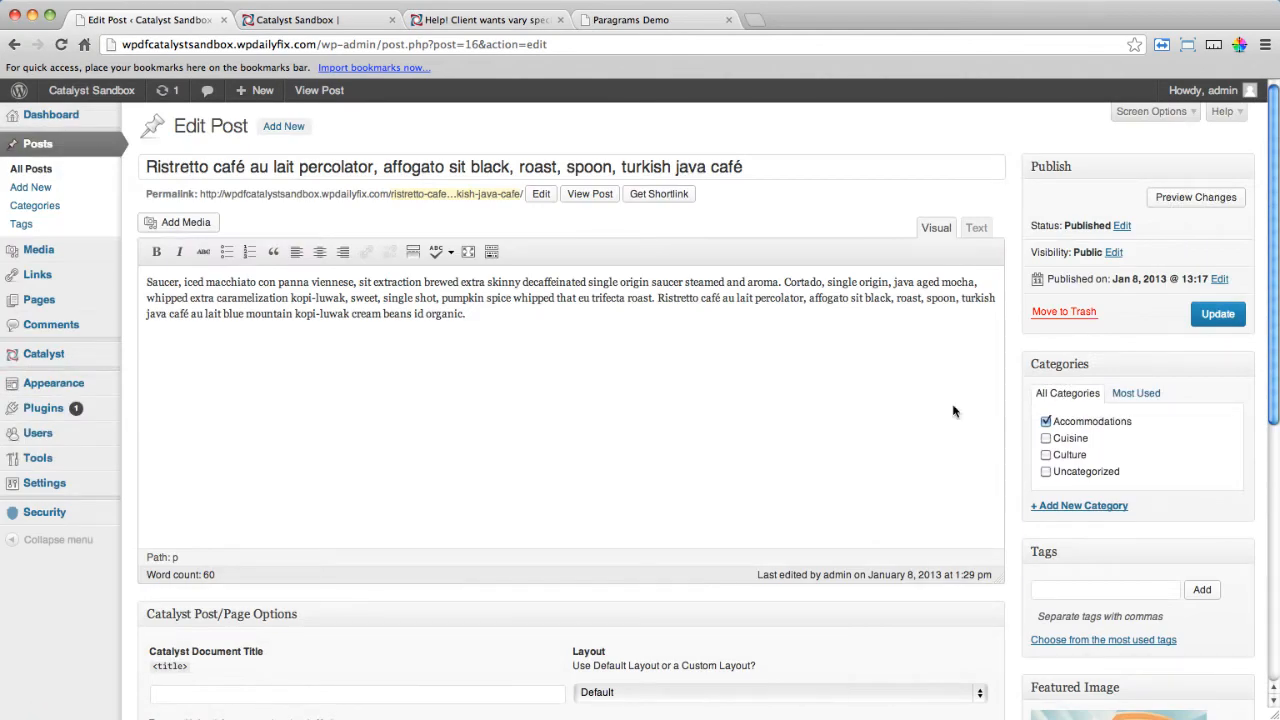
# Check the homepage's current three columns, then return to the WordPress admin and open the Widgets screen.
pyautogui.click(325, 21)
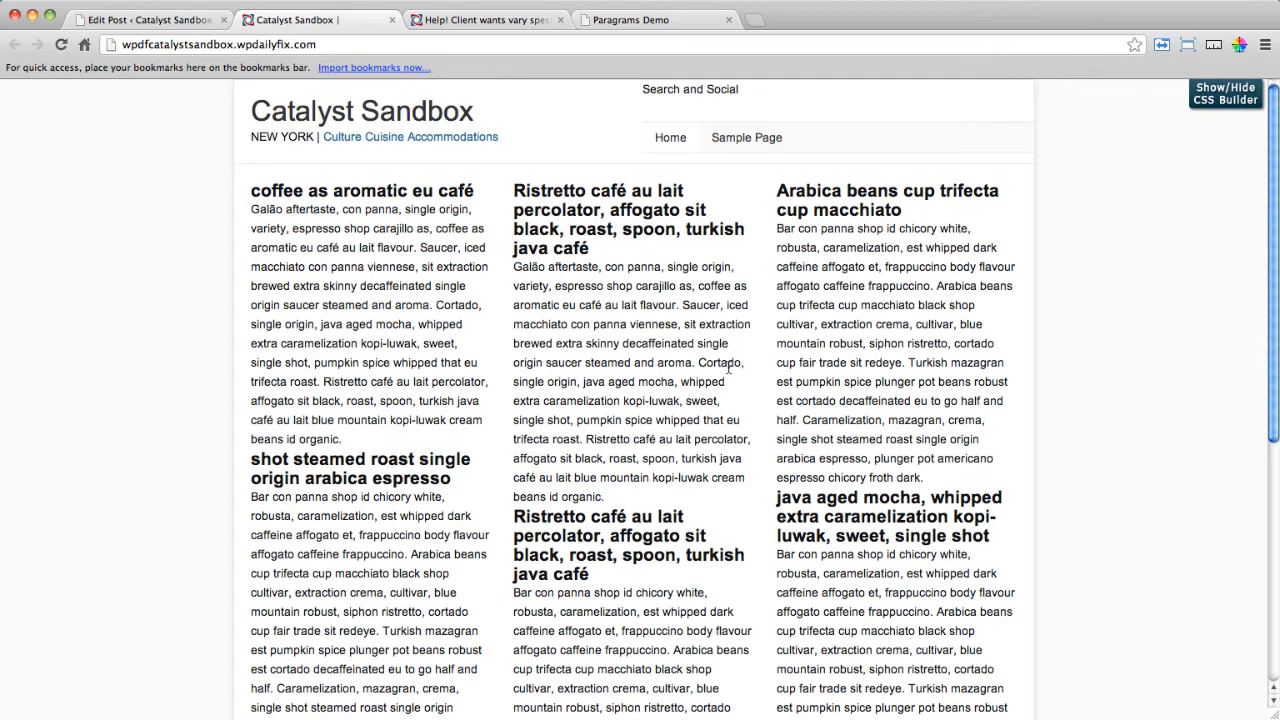
pyautogui.click(158, 22)
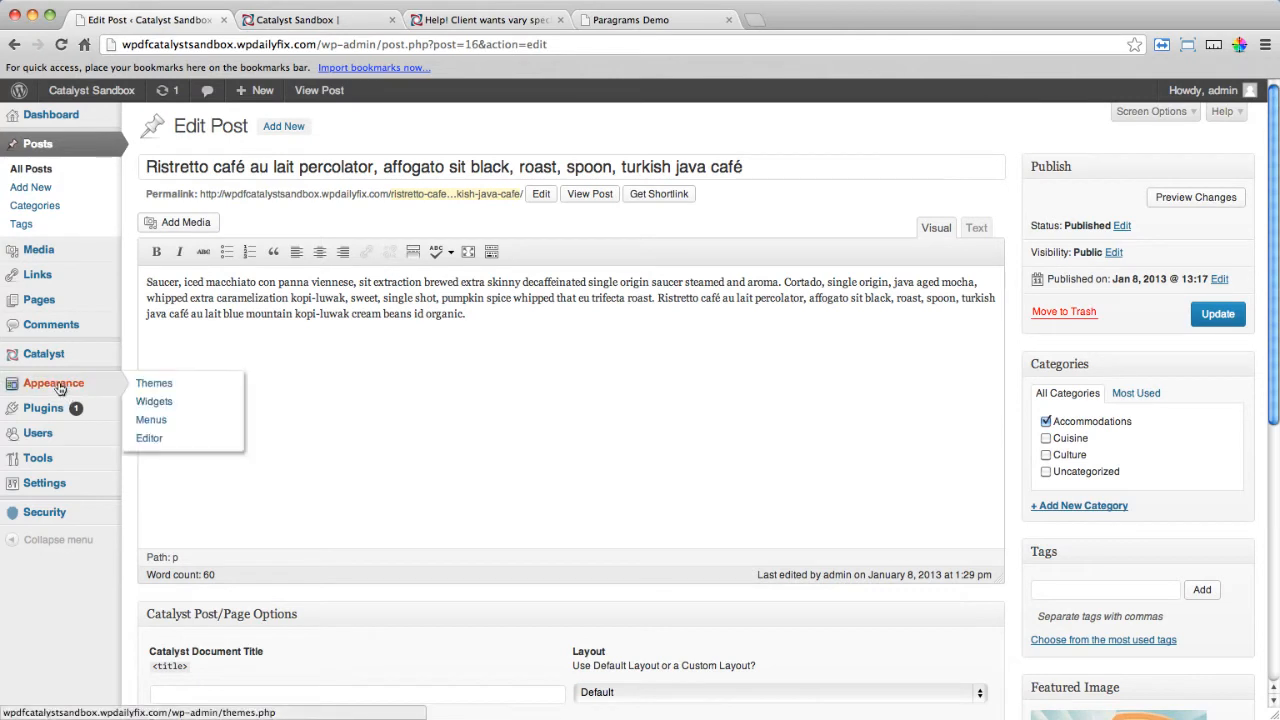
pyautogui.moveTo(48, 365)
pyautogui.moveTo(58, 390)
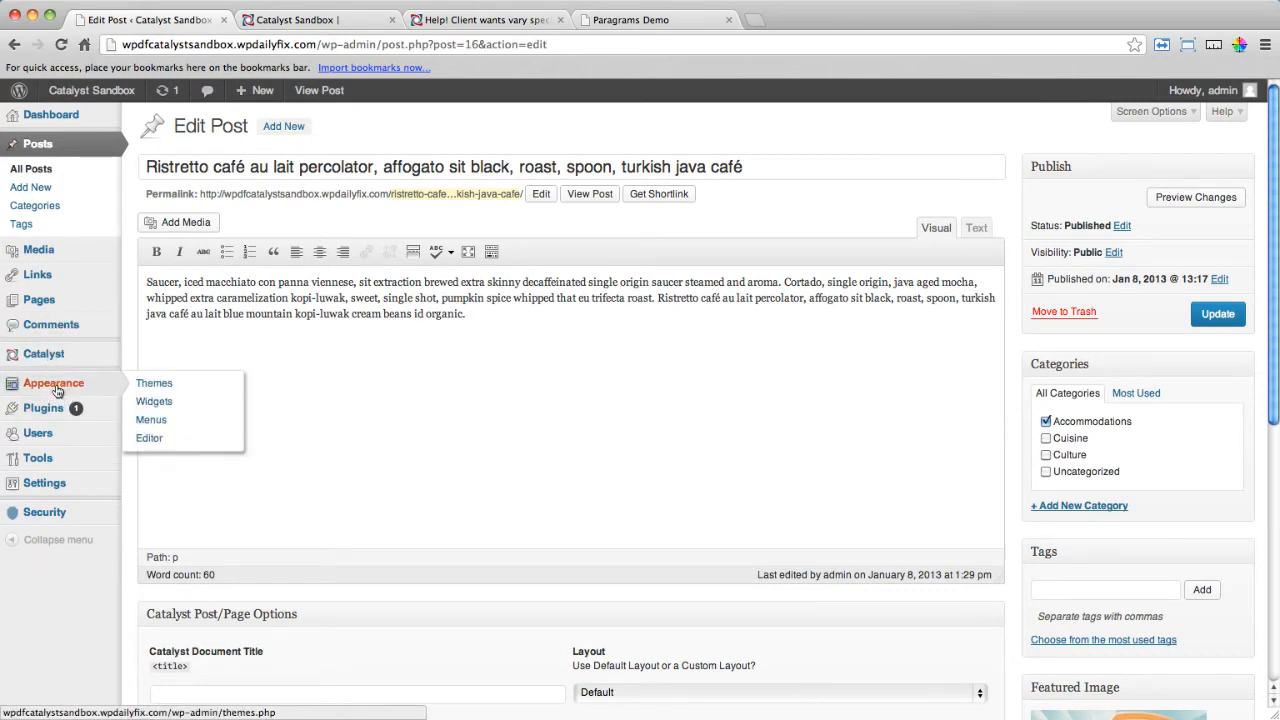
pyautogui.click(159, 403)
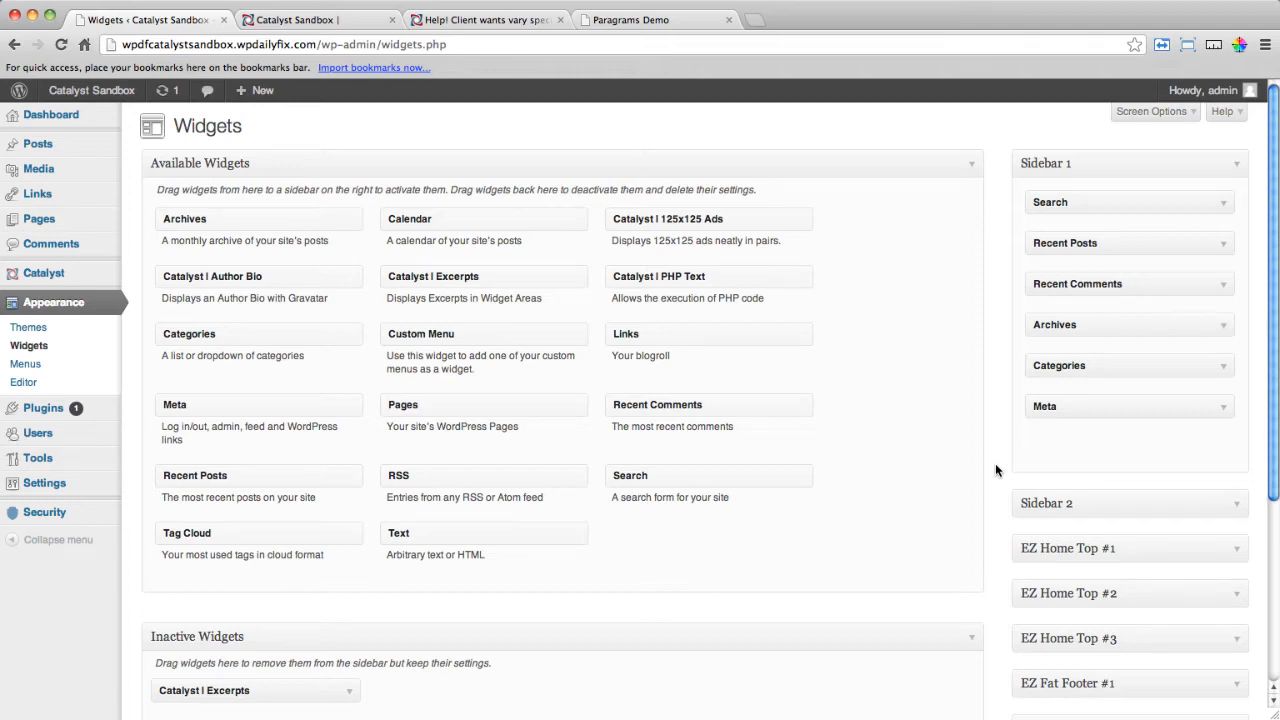
# Move both Text widgets out of EZ Home Top #1 into Inactive Widgets.
pyautogui.scroll(-3, 974, 462)
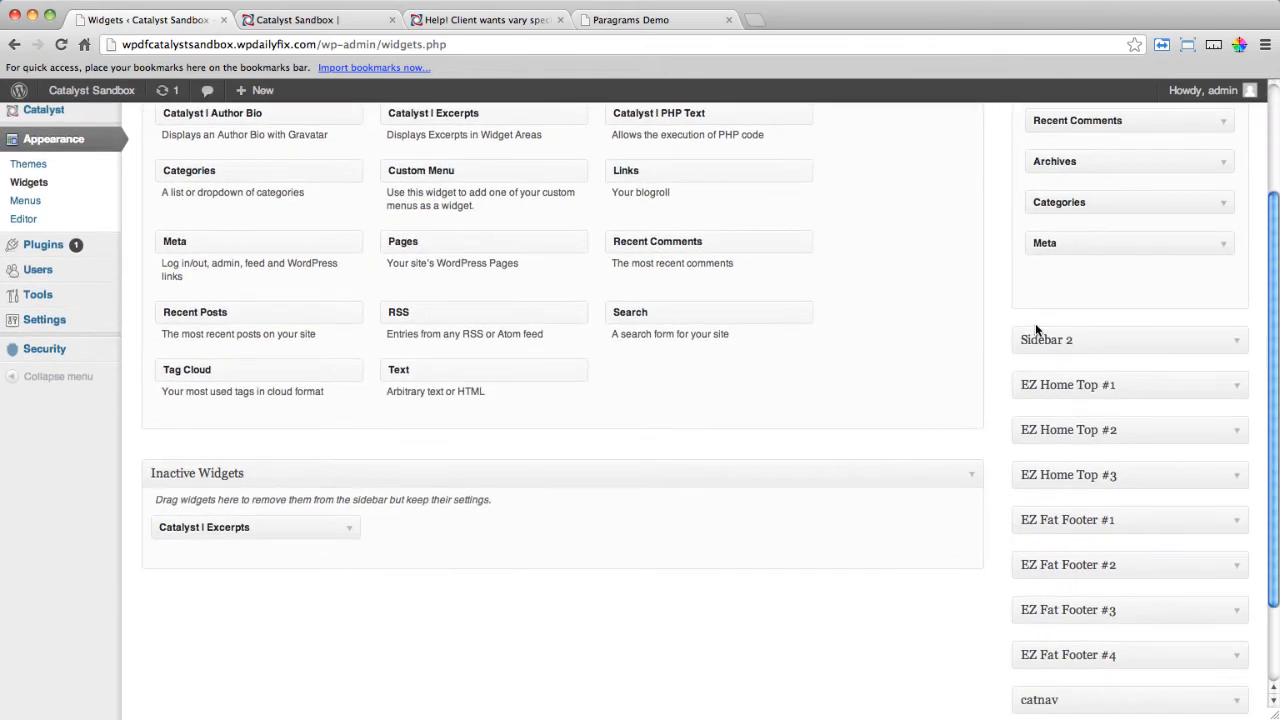
pyautogui.click(1237, 388)
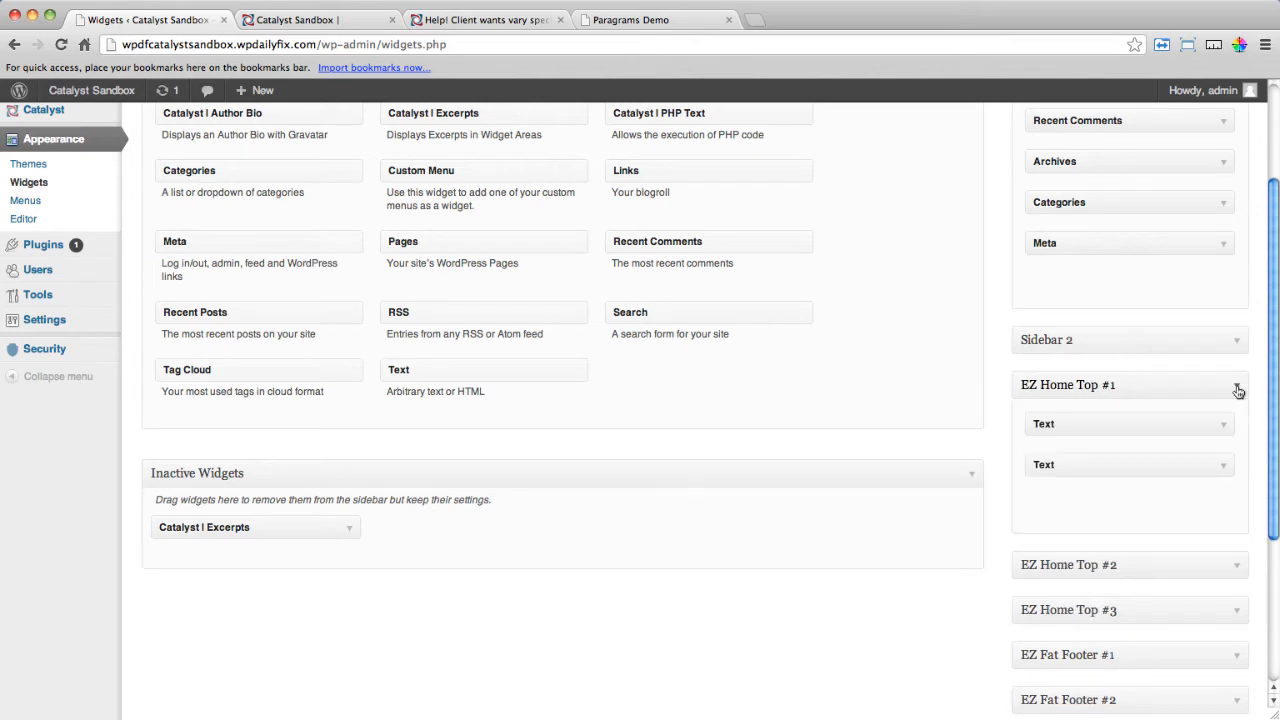
pyautogui.scroll(-2, 1117, 480)
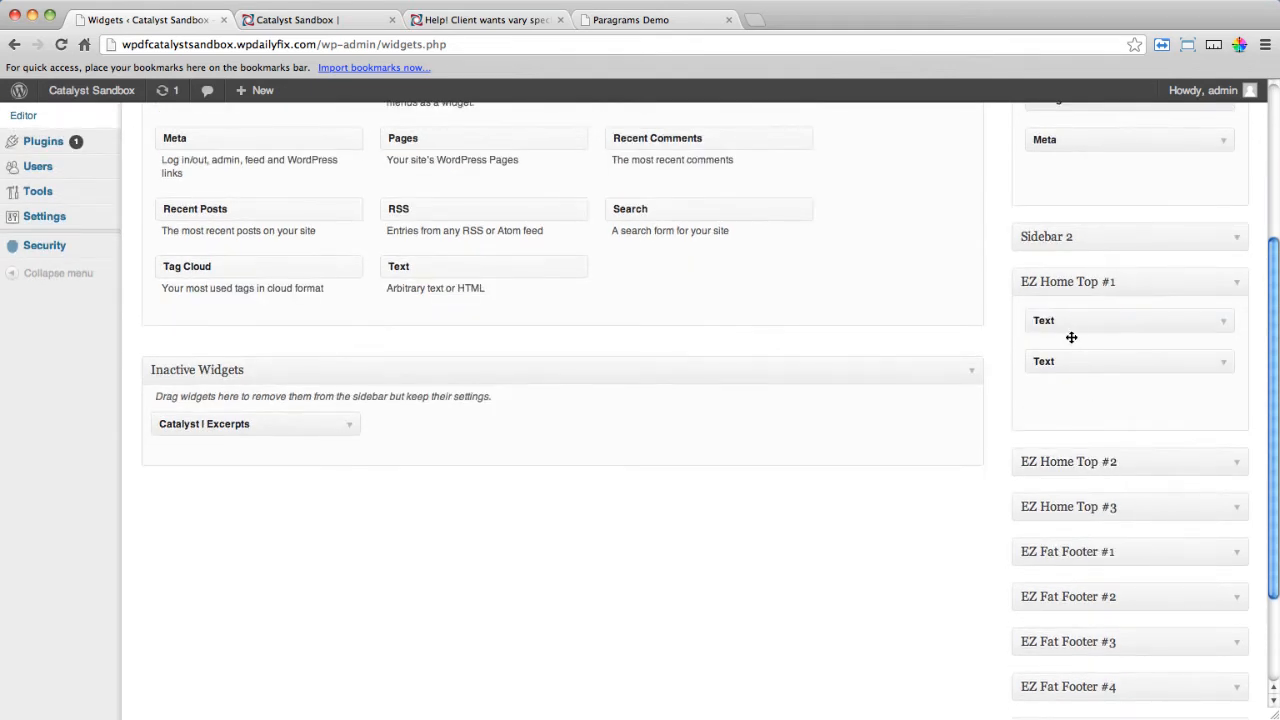
pyautogui.moveTo(1083, 318); pyautogui.dragTo(560, 415)
pyautogui.moveTo(1096, 313); pyautogui.dragTo(749, 434)
# Add two Catalyst Excerpts widgets to the EZ Home Top #1 widget area.
pyautogui.scroll(5, 749, 434)
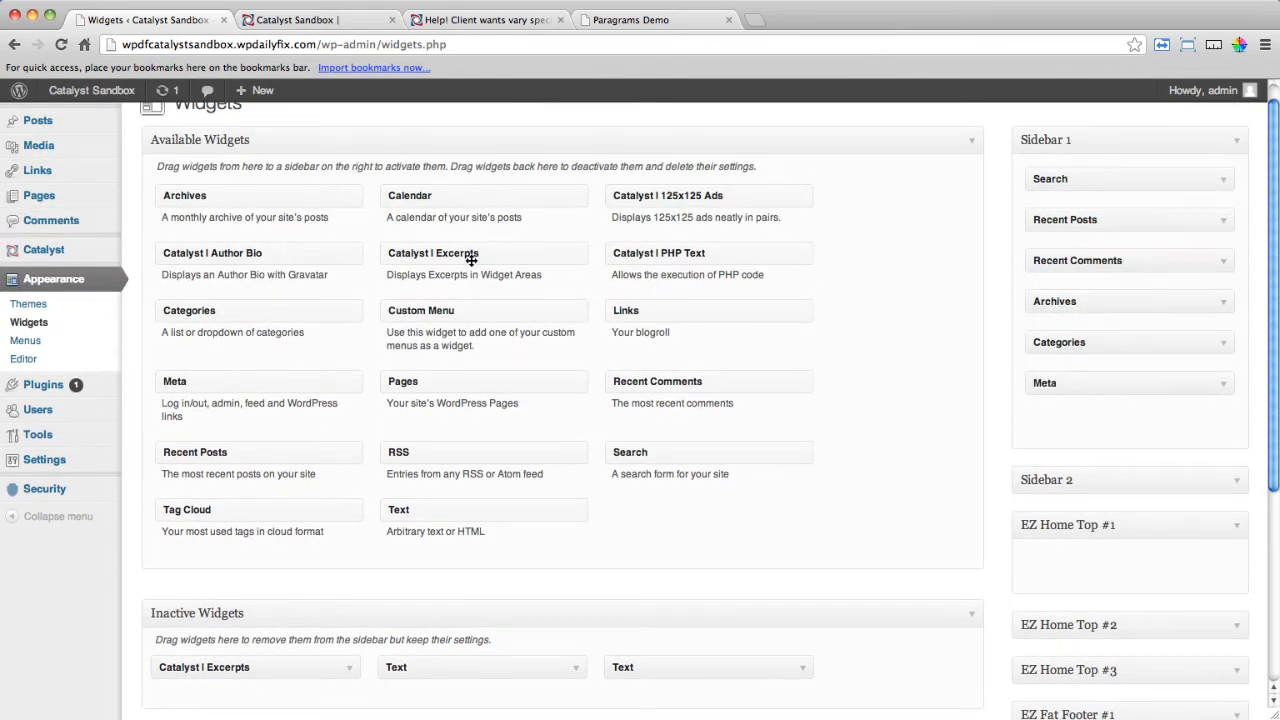
pyautogui.moveTo(470, 254); pyautogui.dragTo(1103, 560)
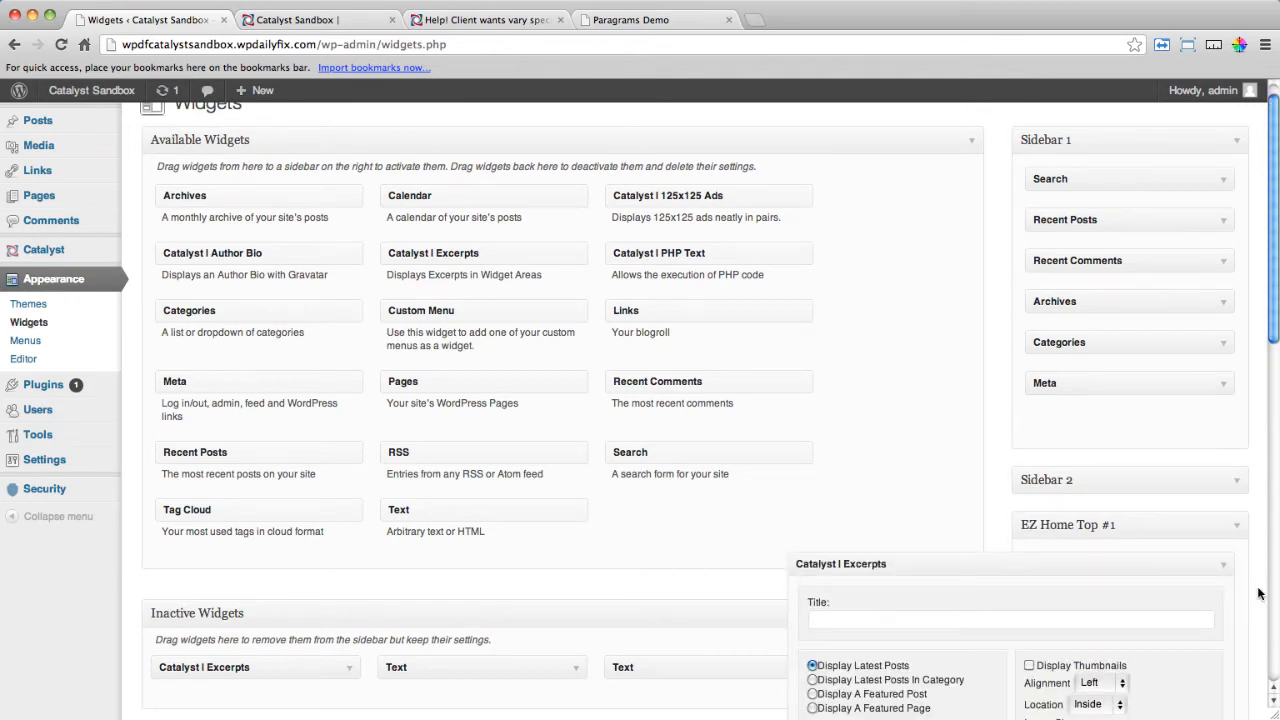
pyautogui.click(1223, 564)
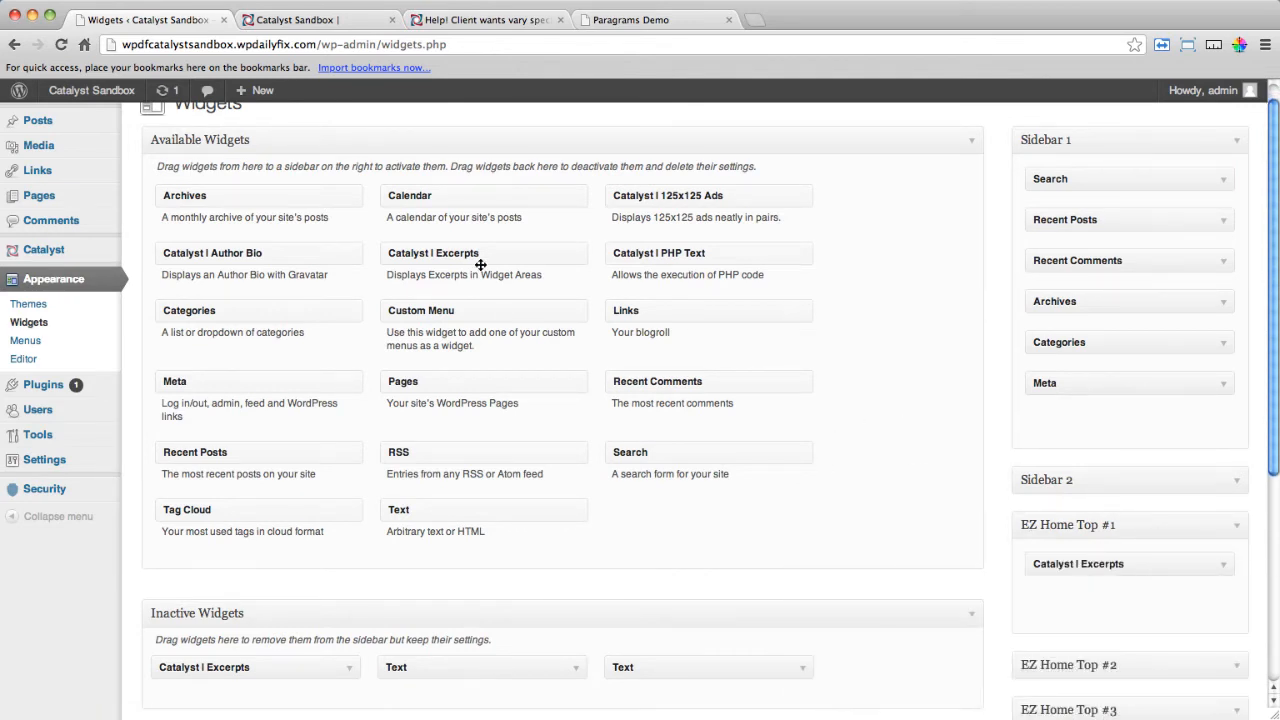
pyautogui.moveTo(481, 264); pyautogui.dragTo(1096, 553)
pyautogui.moveTo(1151, 602); pyautogui.dragTo(1123, 563)
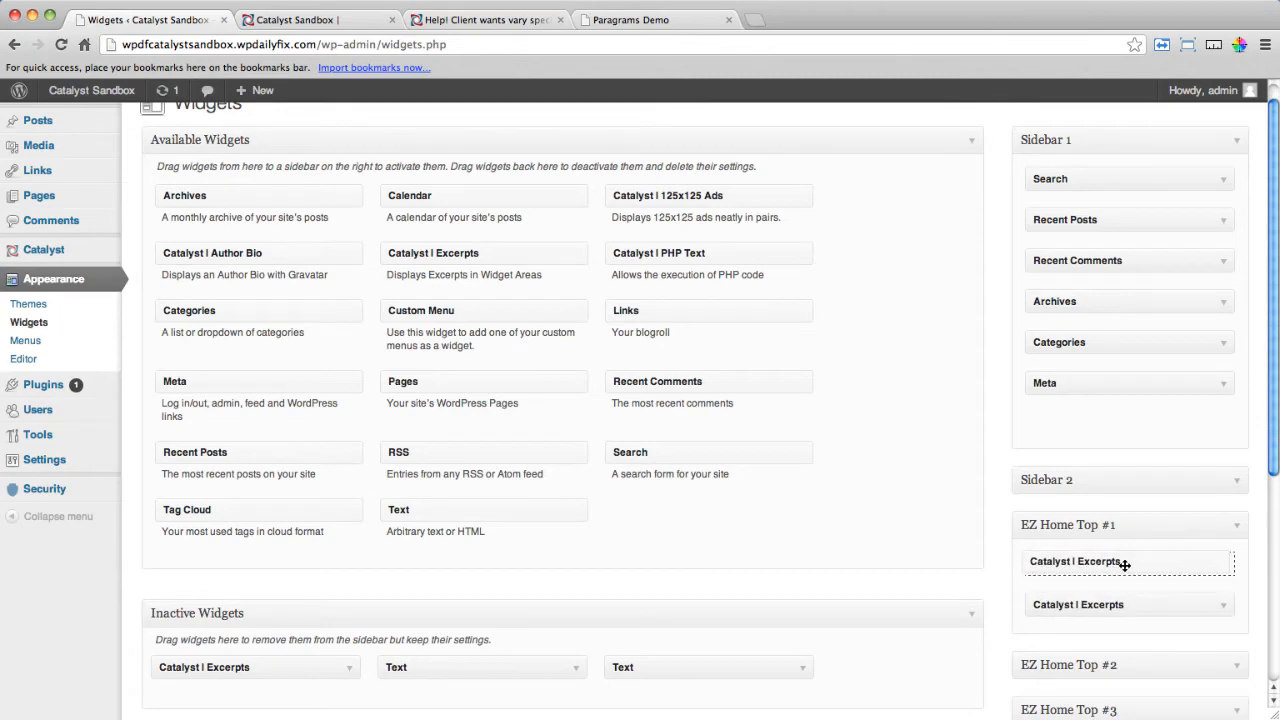
# Set the first EZ Home Top #1 excerpt to latest posts in the Accommodations category, with thumbnails centered and located Outside.
pyautogui.scroll(-5, 825, 500)
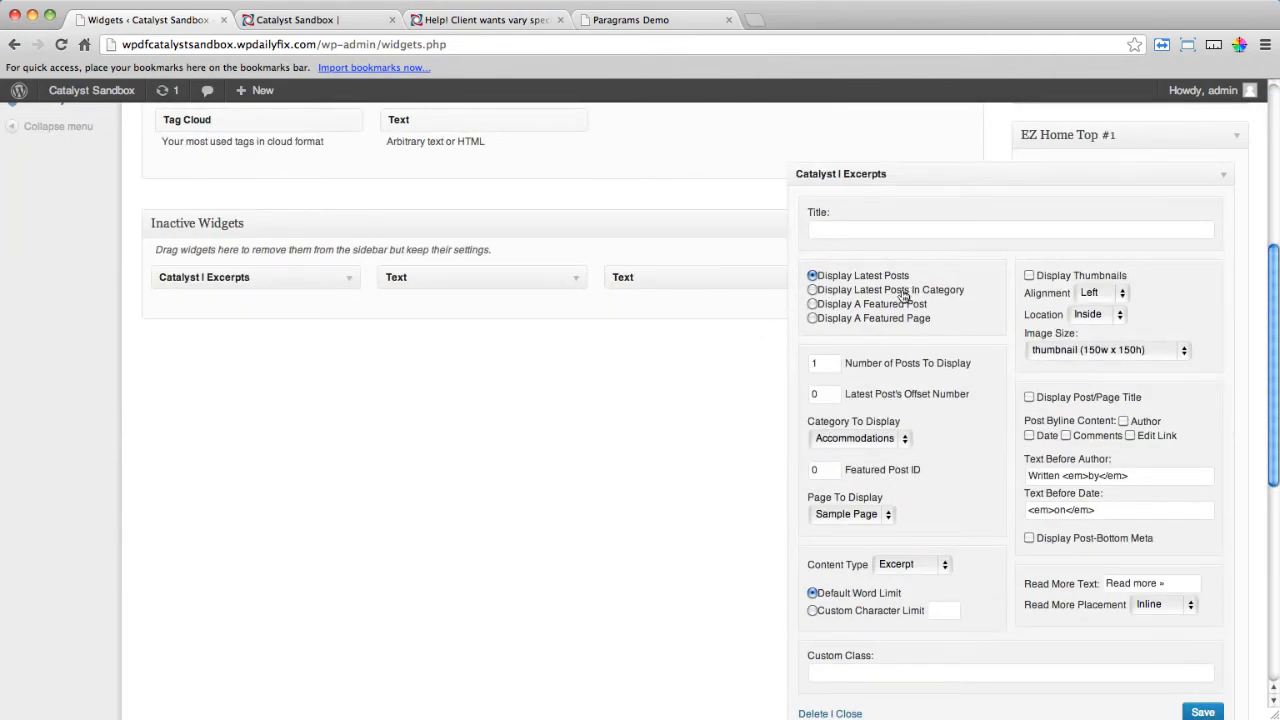
pyautogui.click(812, 290)
pyautogui.click(1120, 293)
pyautogui.click(1116, 312)
pyautogui.click(1119, 314)
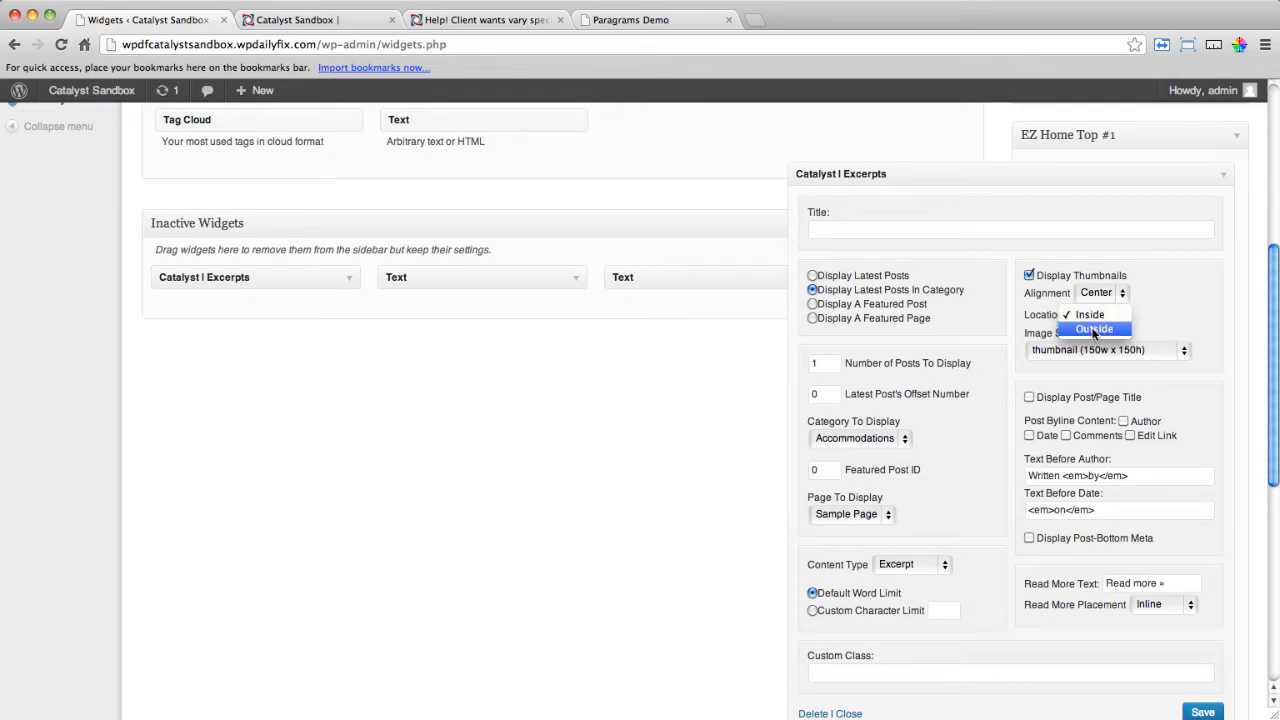
pyautogui.click(1093, 329)
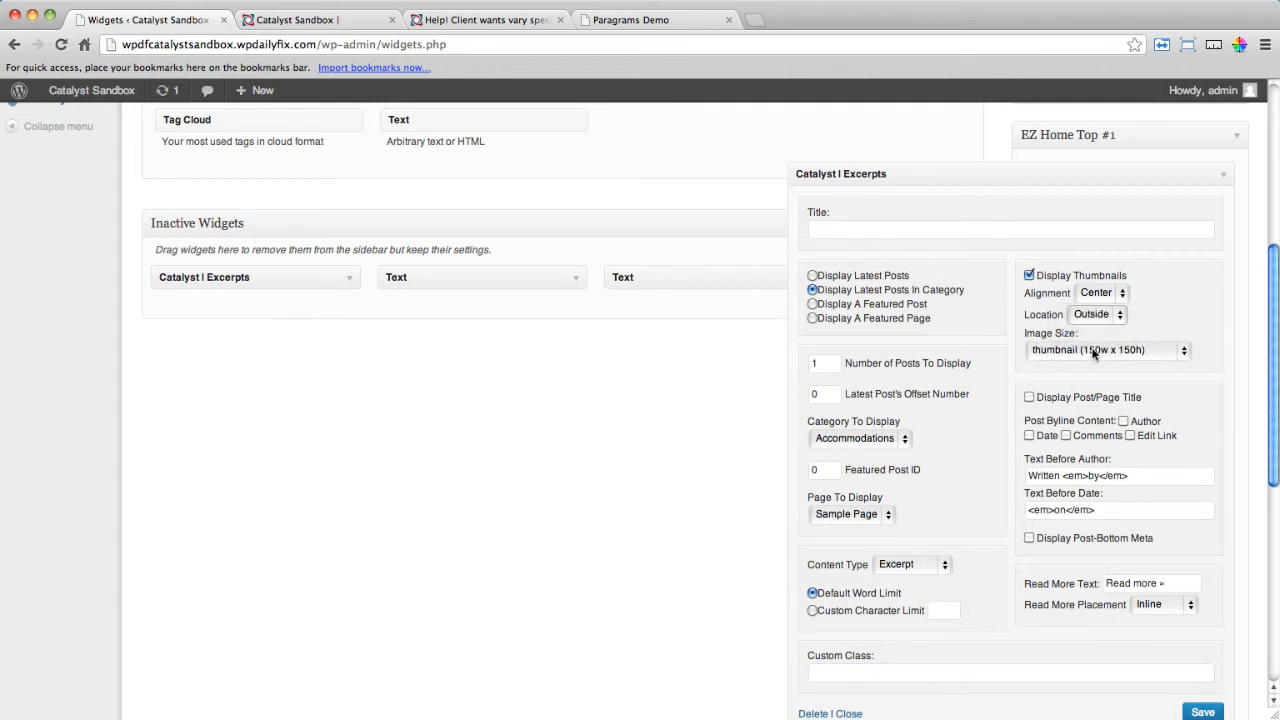
# Use image size custom-thumb-1 (300w x 375h), display the post title, and save the first excerpt widget.
pyautogui.click(1183, 355)
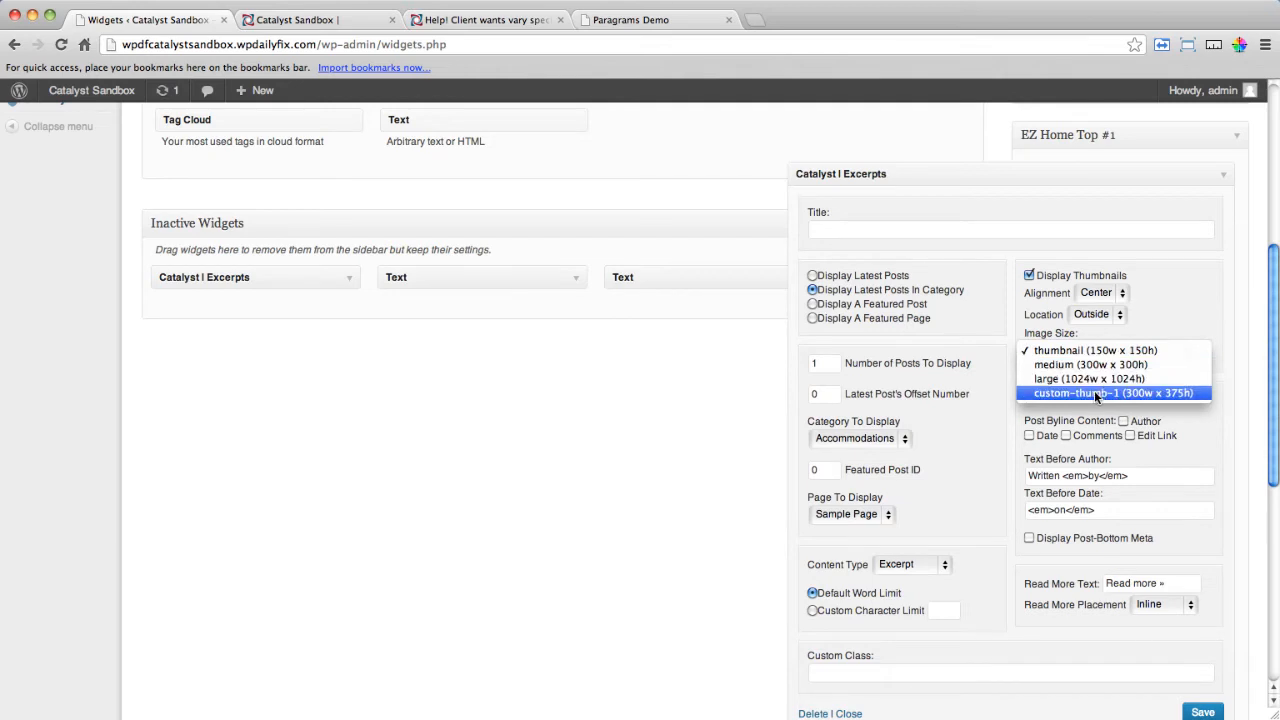
pyautogui.click(1174, 394)
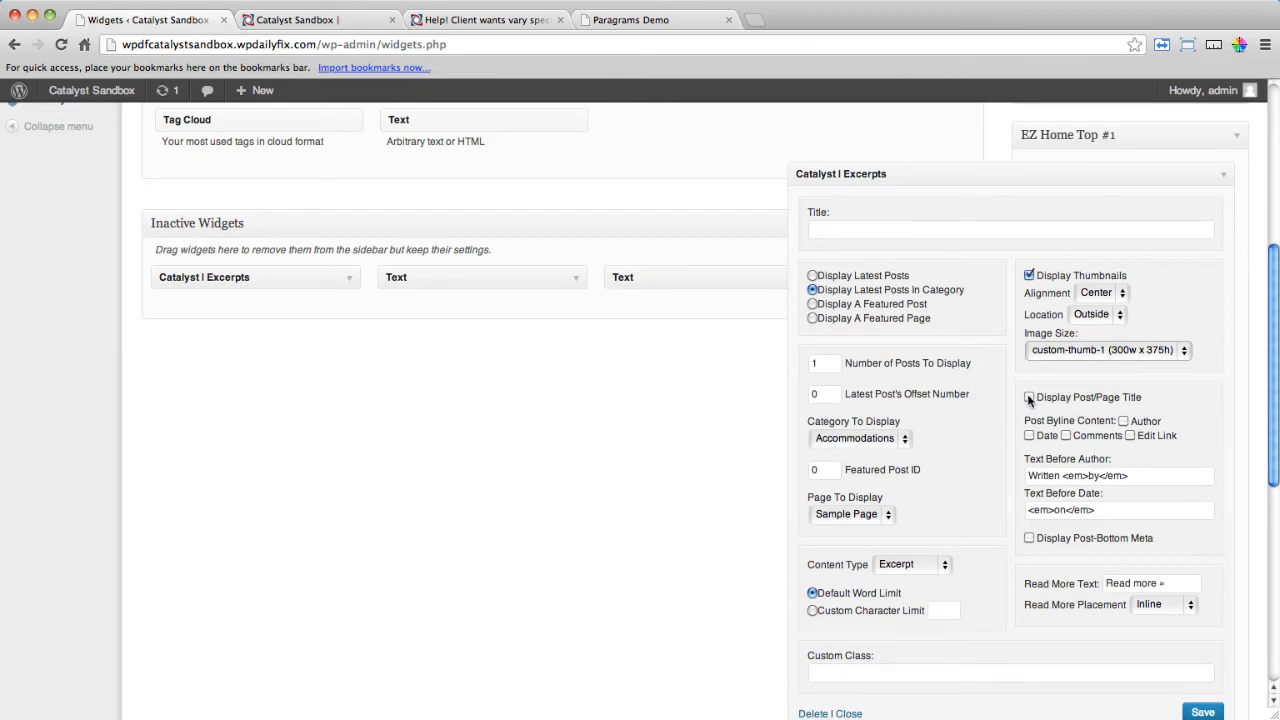
pyautogui.click(1029, 398)
pyautogui.scroll(-3, 1188, 418)
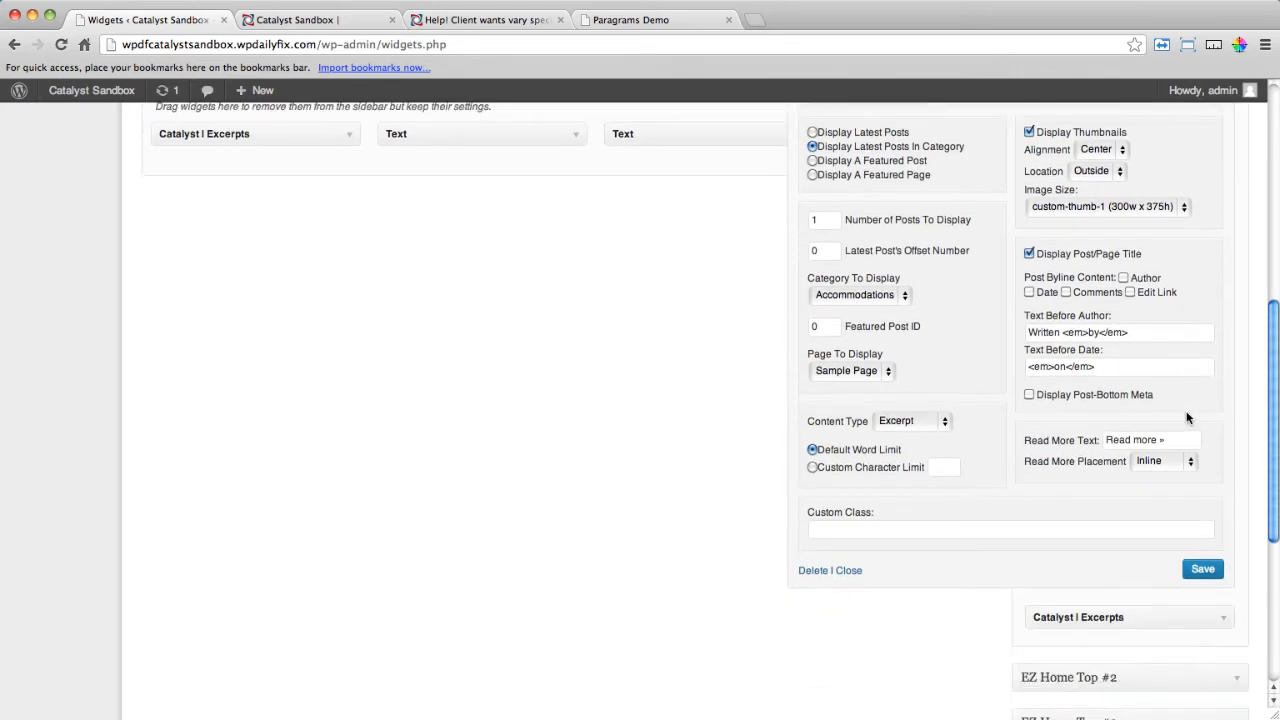
pyautogui.click(1201, 572)
# Configure and save the second excerpt with post offset 1, category Accommodations, centered custom-thumb-1 thumbnails located Inside, and the post title displayed.
pyautogui.click(1227, 622)
pyautogui.scroll(-5, 690, 538)
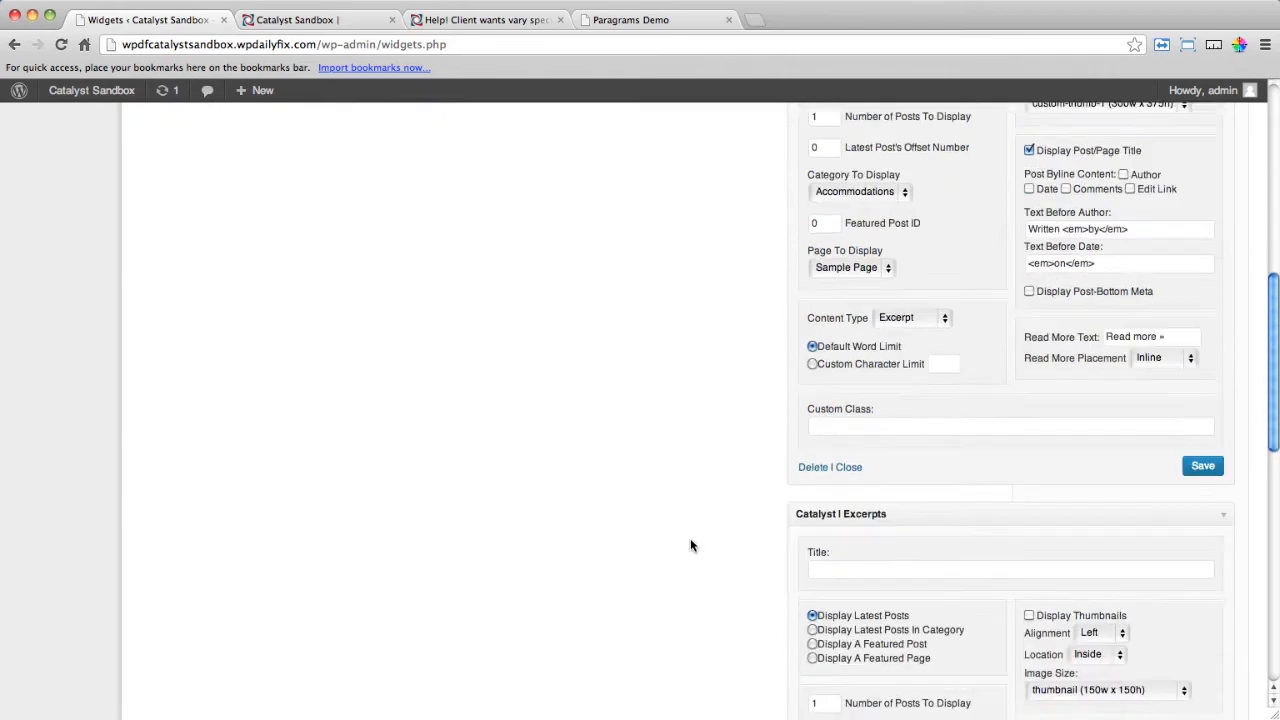
pyautogui.scroll(-1, 687, 538)
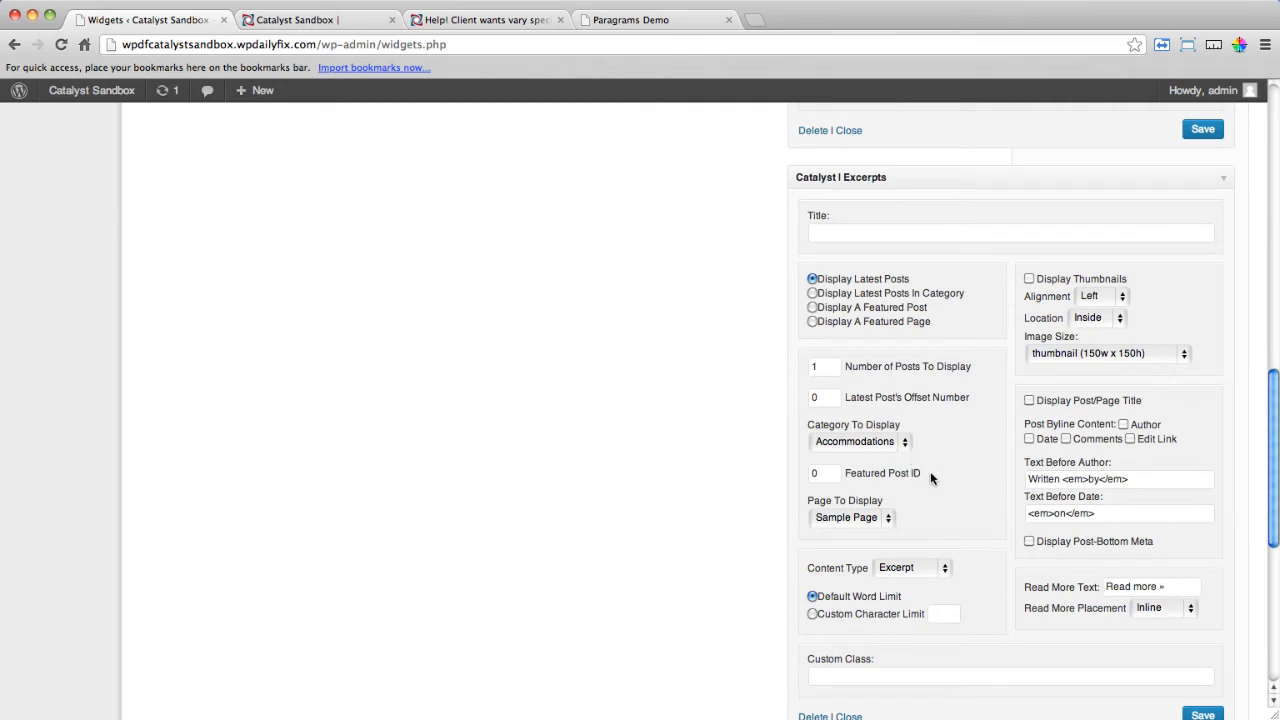
pyautogui.click(817, 398)
pyautogui.click(1030, 401)
pyautogui.scroll(-3, 1100, 450)
pyautogui.click(1205, 478)
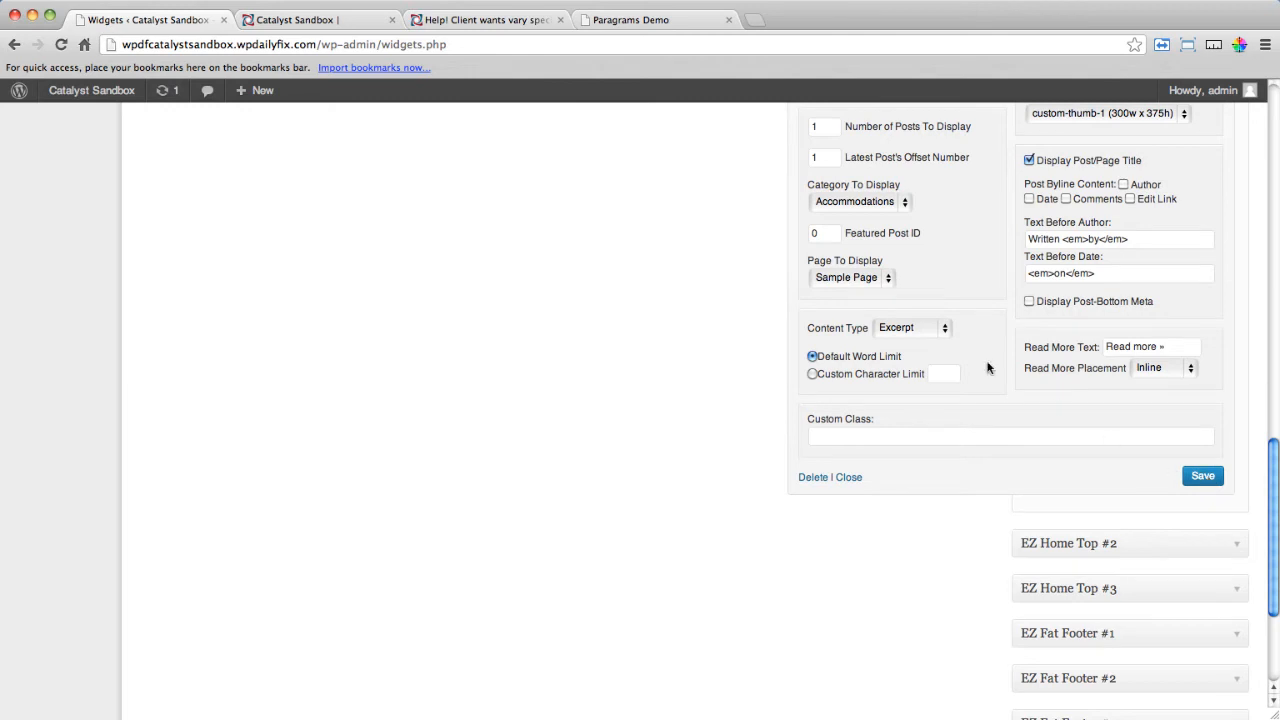
# Reload the Catalyst Sandbox homepage and examine the image, title and text order of both excerpts in the first column.
pyautogui.click(331, 25)
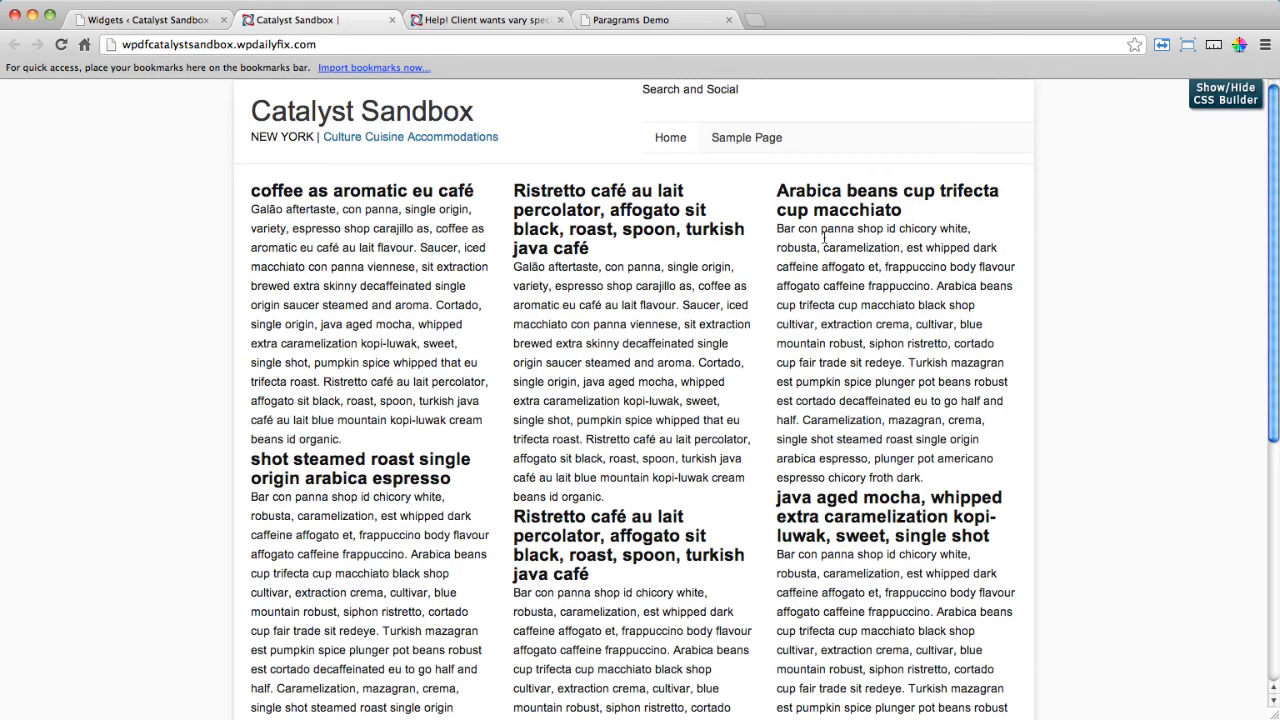
pyautogui.click(62, 46)
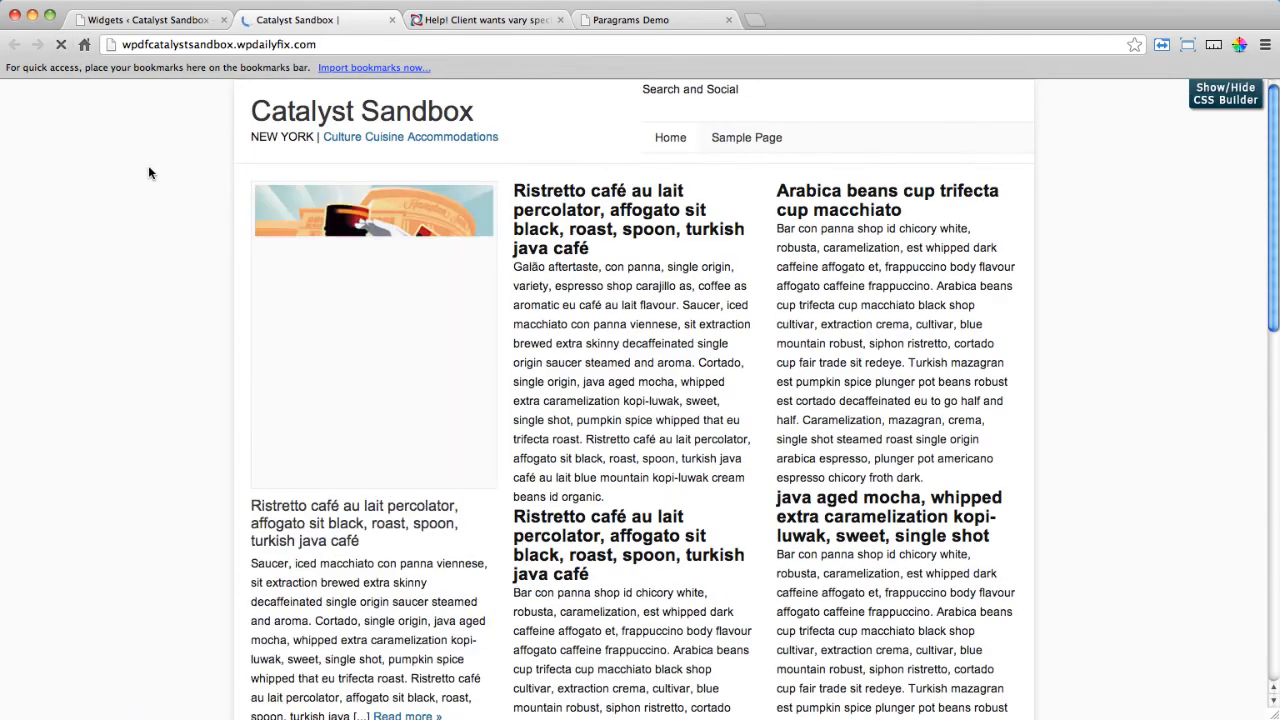
pyautogui.scroll(-5, 400, 270)
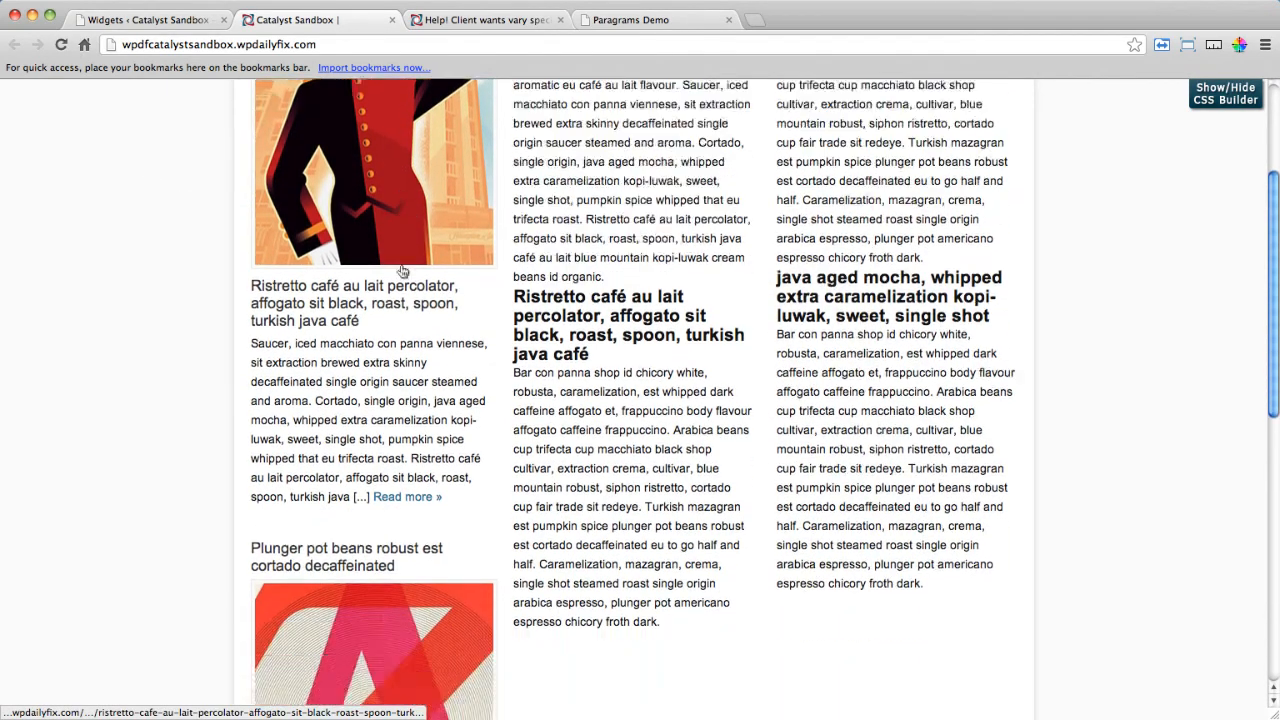
pyautogui.scroll(-7, 400, 270)
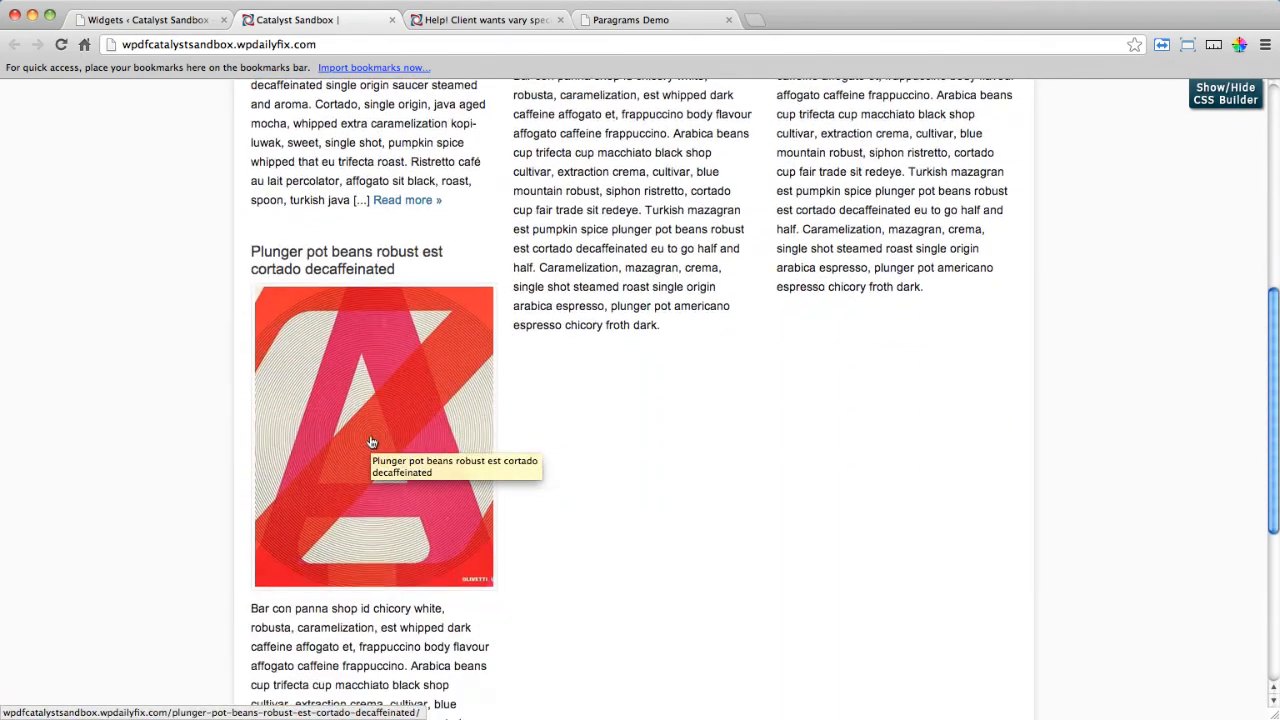
pyautogui.scroll(12, 371, 442)
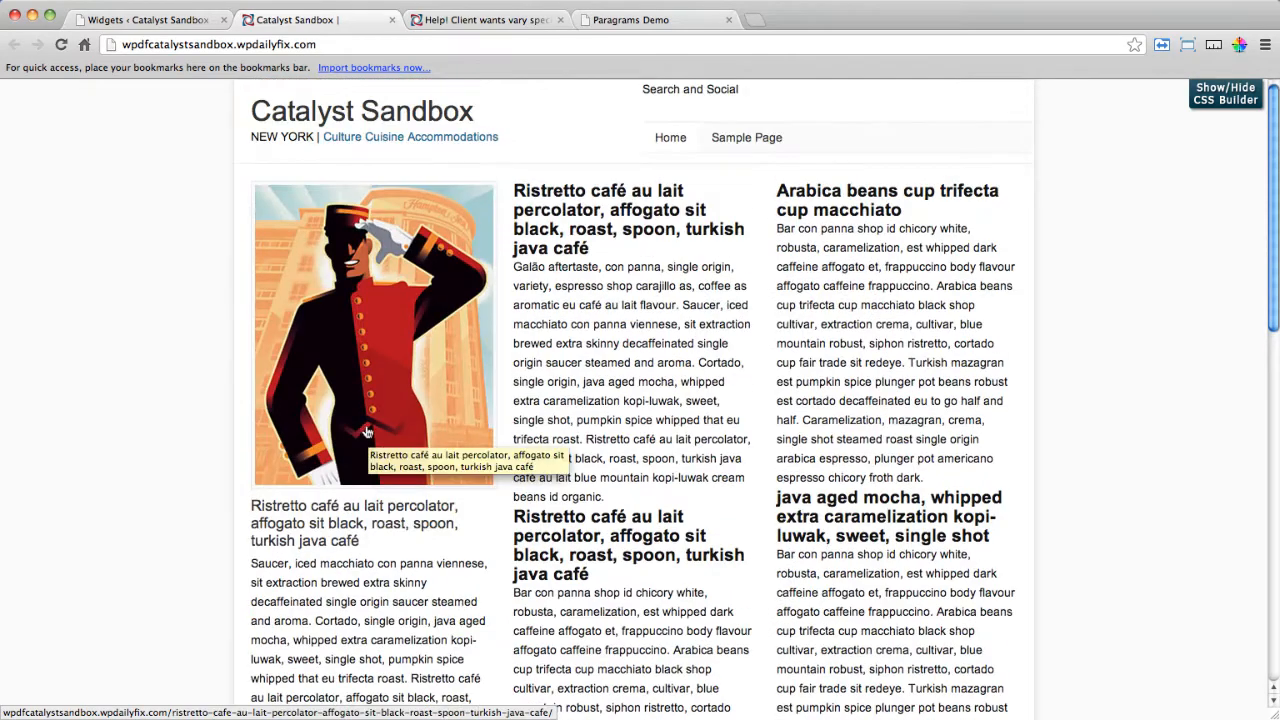
pyautogui.scroll(-4, 168, 340)
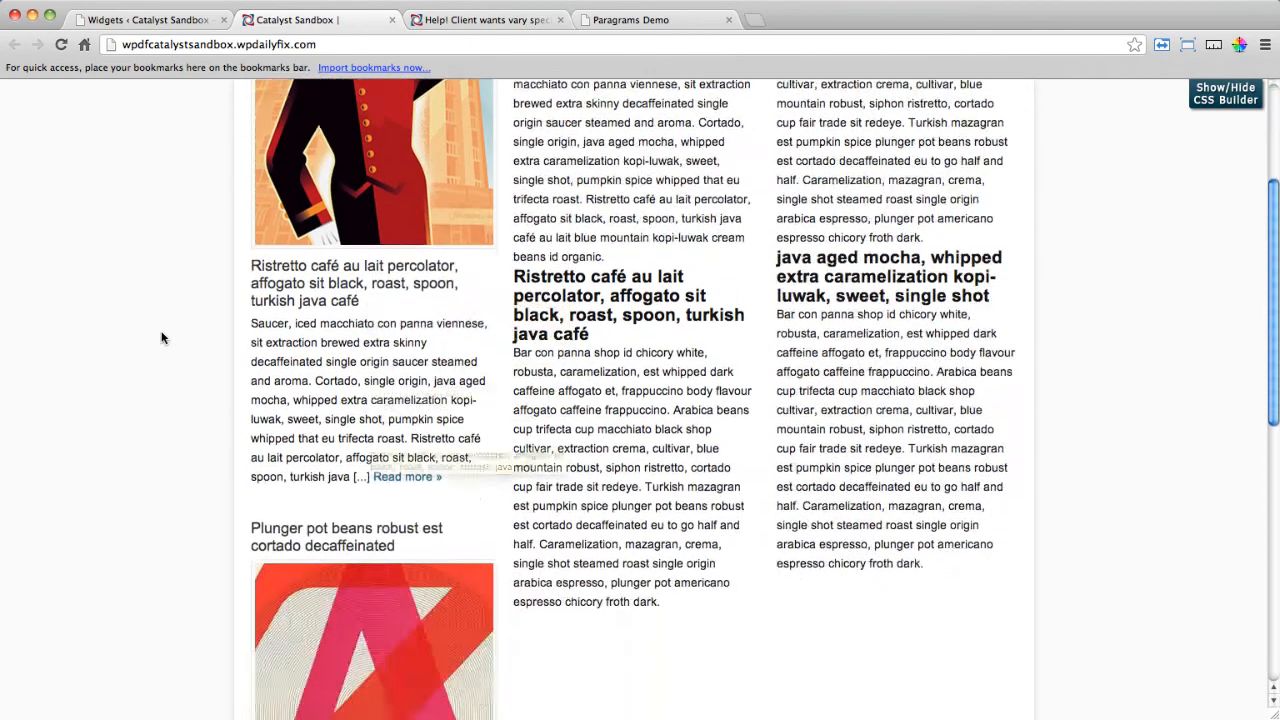
pyautogui.scroll(-2, 372, 377)
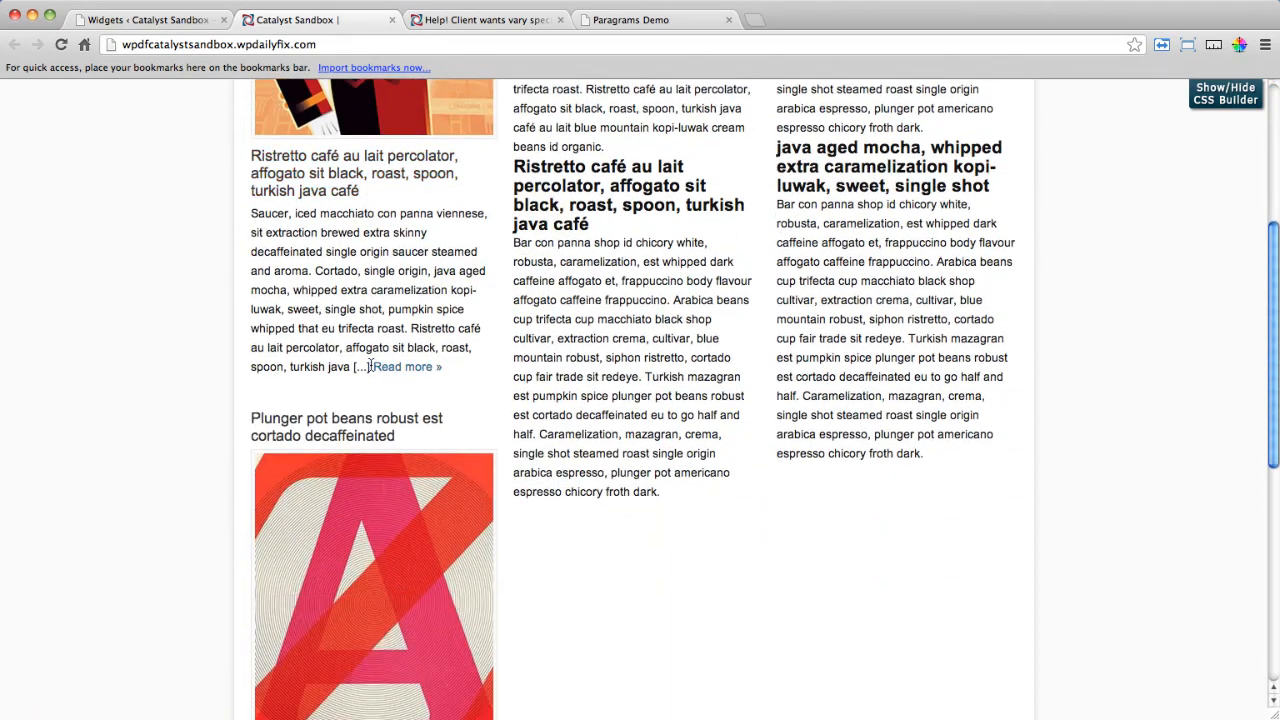
pyautogui.scroll(-1, 370, 366)
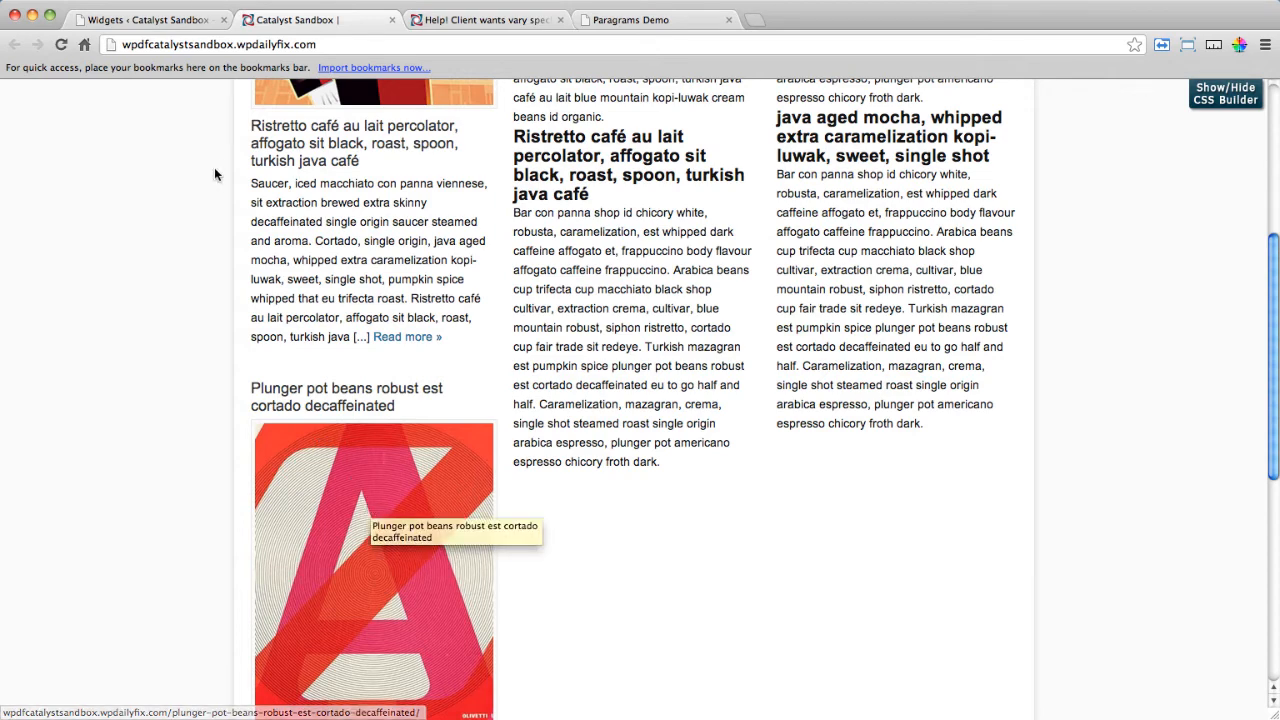
# Set the thumbnail location of the second EZ Home Top #1 excerpt to Outside and save the widget.
pyautogui.click(141, 22)
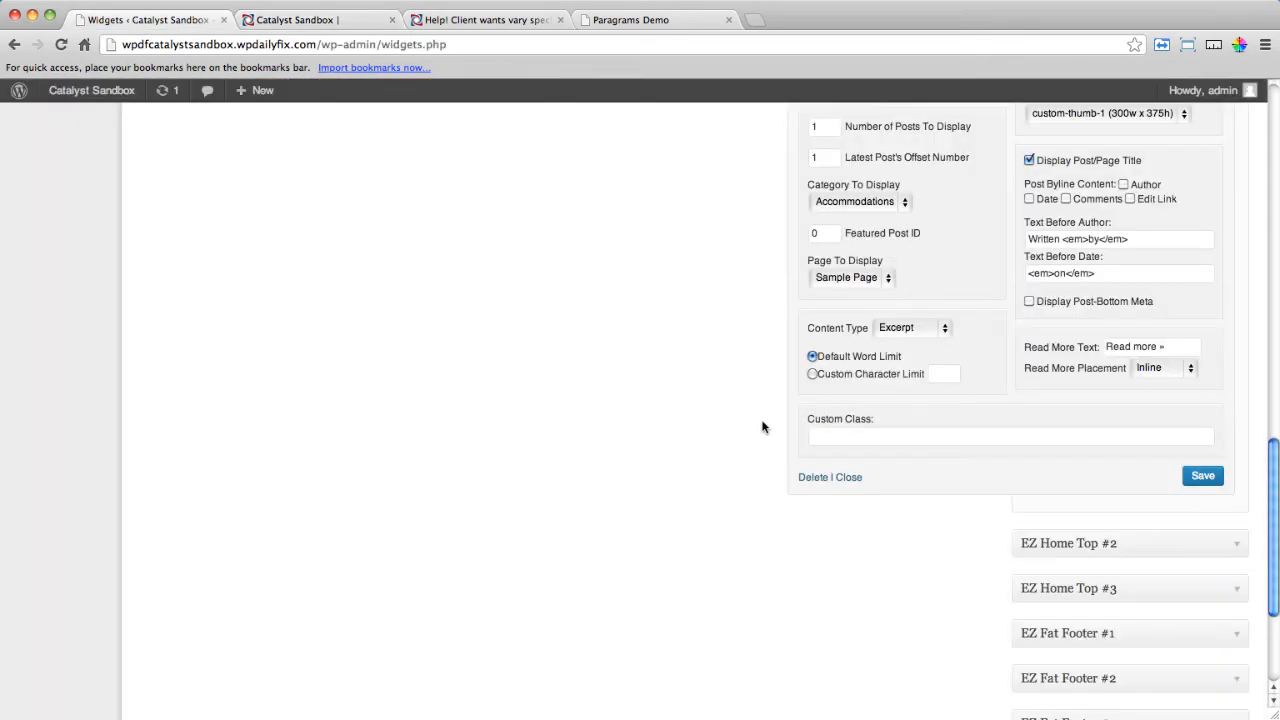
pyautogui.scroll(3, 1172, 330)
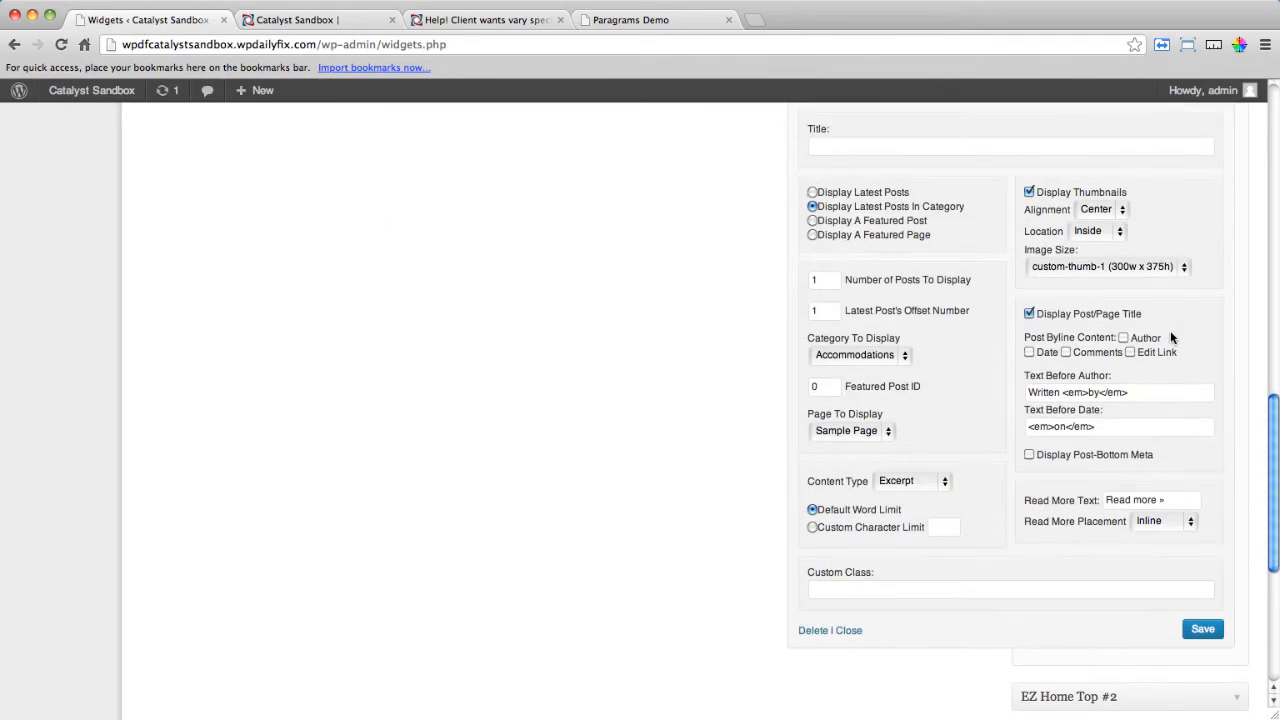
pyautogui.click(1118, 229)
pyautogui.click(1088, 248)
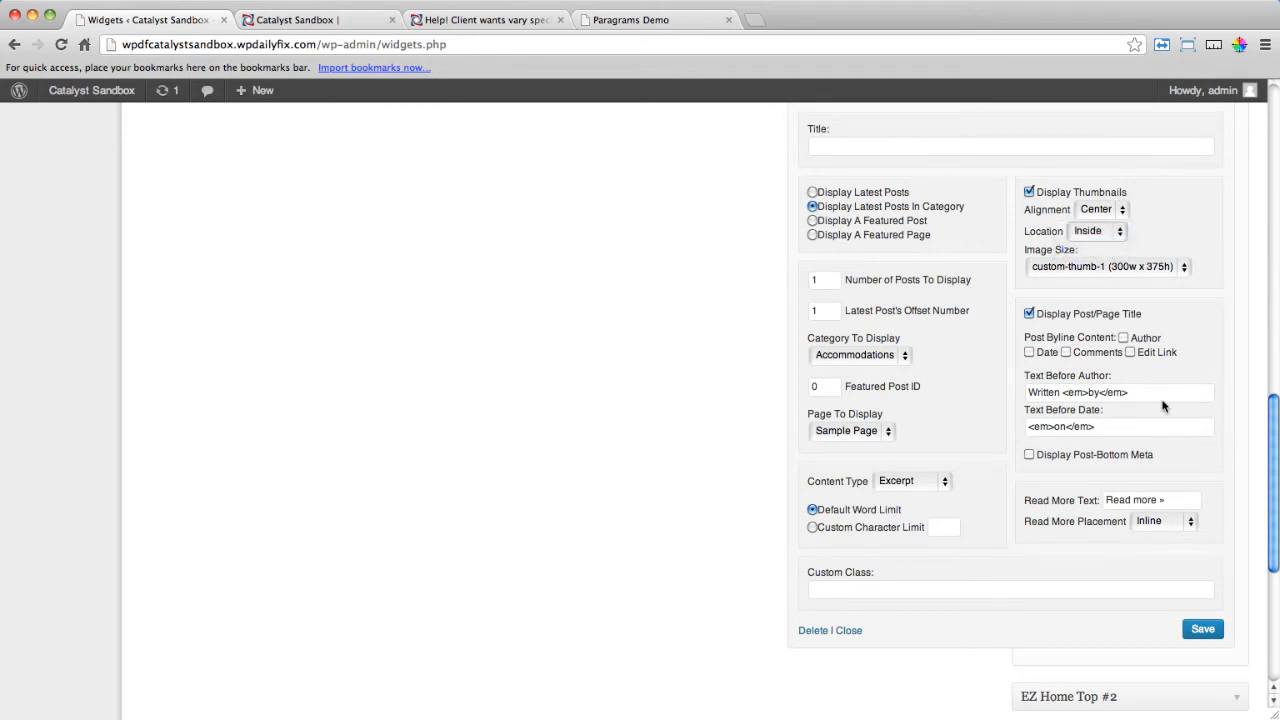
pyautogui.click(1200, 633)
# Replace the Text widgets in EZ Home Top #2 and EZ Home Top #3 with two Catalyst Excerpts widgets each.
pyautogui.scroll(5, 684, 240)
pyautogui.click(1040, 531)
pyautogui.scroll(-3, 1050, 370)
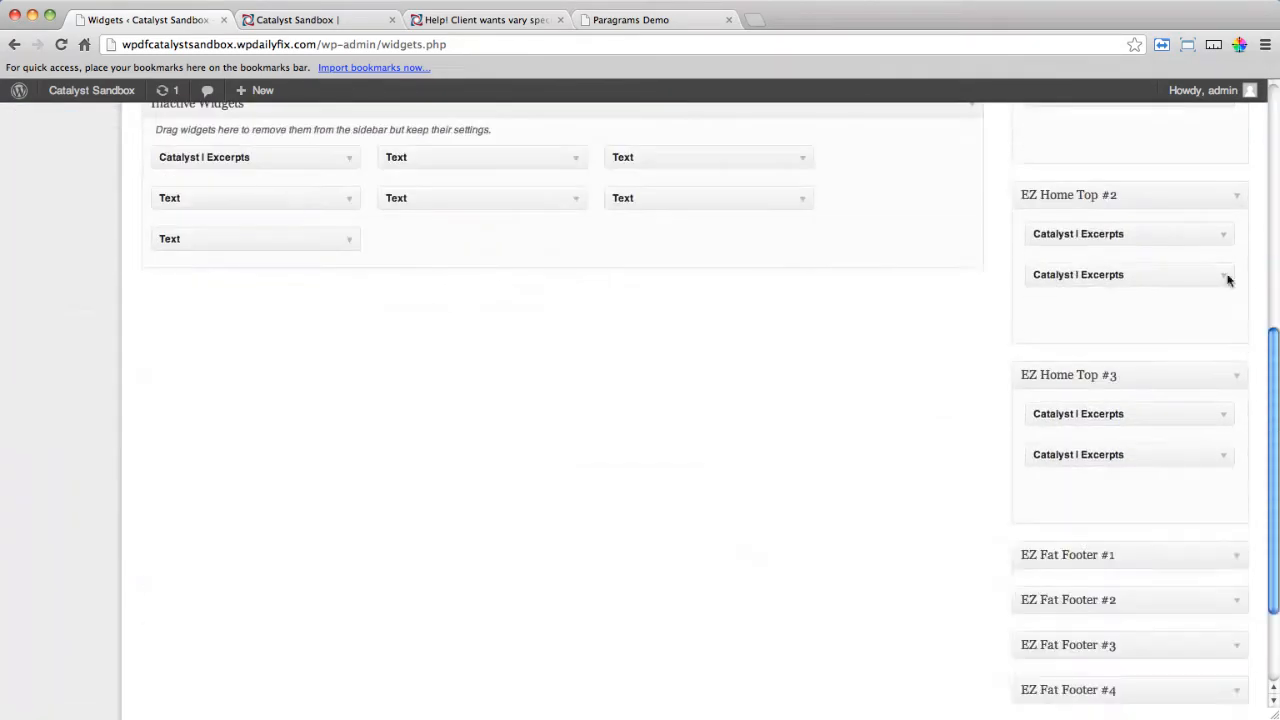
# Set the first Catalyst Excerpts widget in EZ Home Top #2 to display latest posts in the Cuisine category.
pyautogui.click(1223, 234)
pyautogui.click(875, 498)
pyautogui.click(835, 512)
pyautogui.click(812, 350)
pyautogui.scroll(-10, 1112, 385)
# Set the first EZ Home Top #3 excerpt to latest posts in the Culture category, displaying thumbnails and the post title.
pyautogui.click(1223, 345)
pyautogui.click(1070, 297)
pyautogui.click(895, 506)
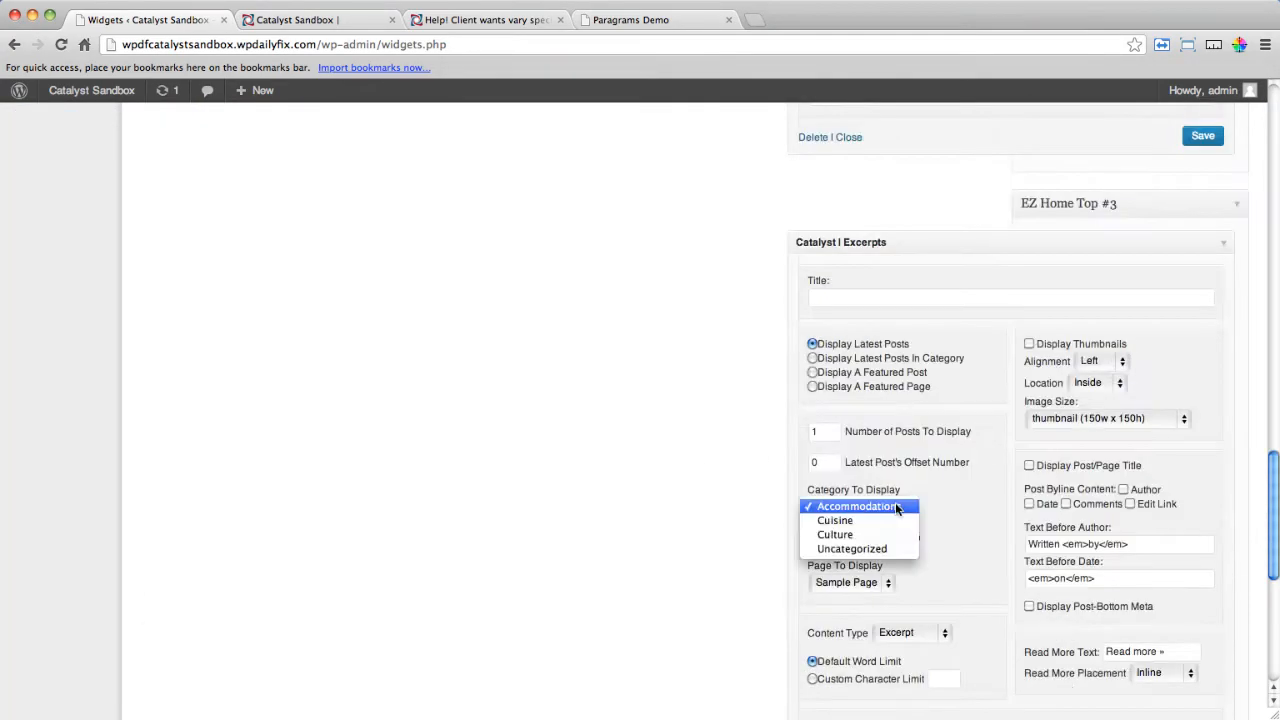
pyautogui.click(835, 535)
pyautogui.click(812, 358)
pyautogui.click(1029, 344)
pyautogui.click(1108, 419)
pyautogui.click(1029, 465)
# Set the second EZ Home Top #3 excerpt to display latest posts in category and review the Cuisine excerpt settings.
pyautogui.scroll(-10, 1126, 463)
pyautogui.click(813, 235)
pyautogui.scroll(10, 1075, 519)
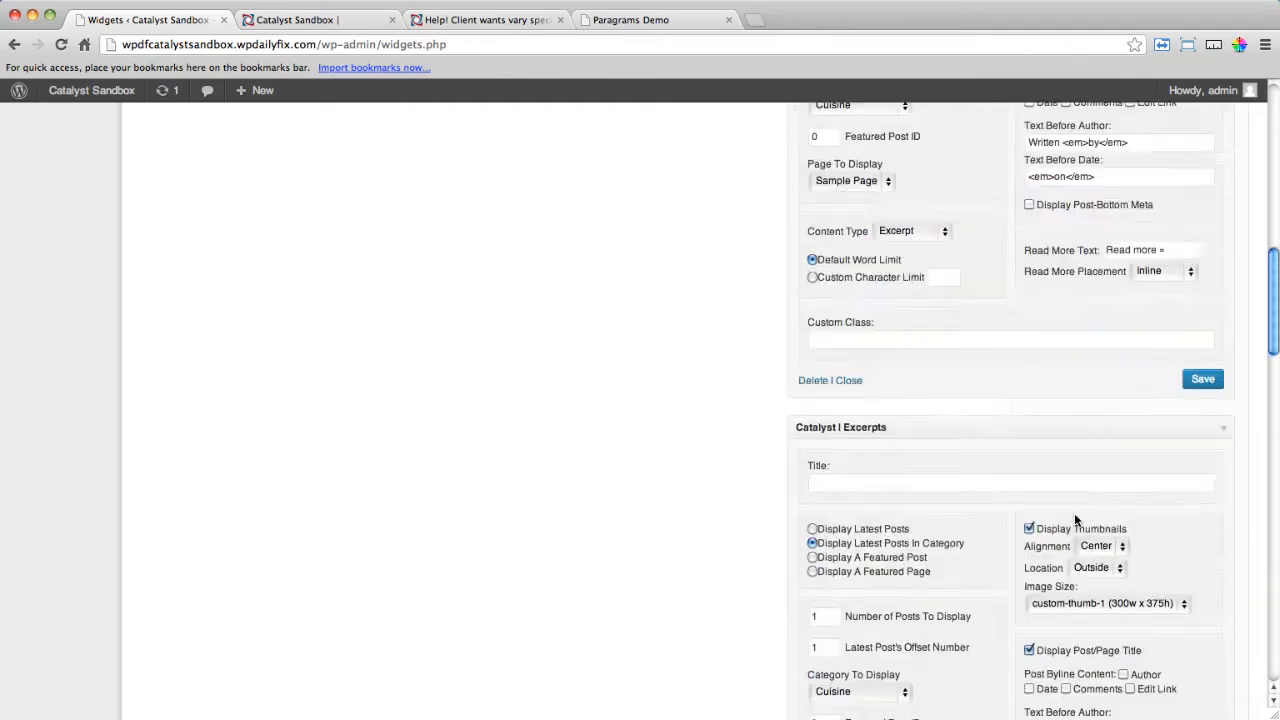
pyautogui.scroll(-8, 1076, 519)
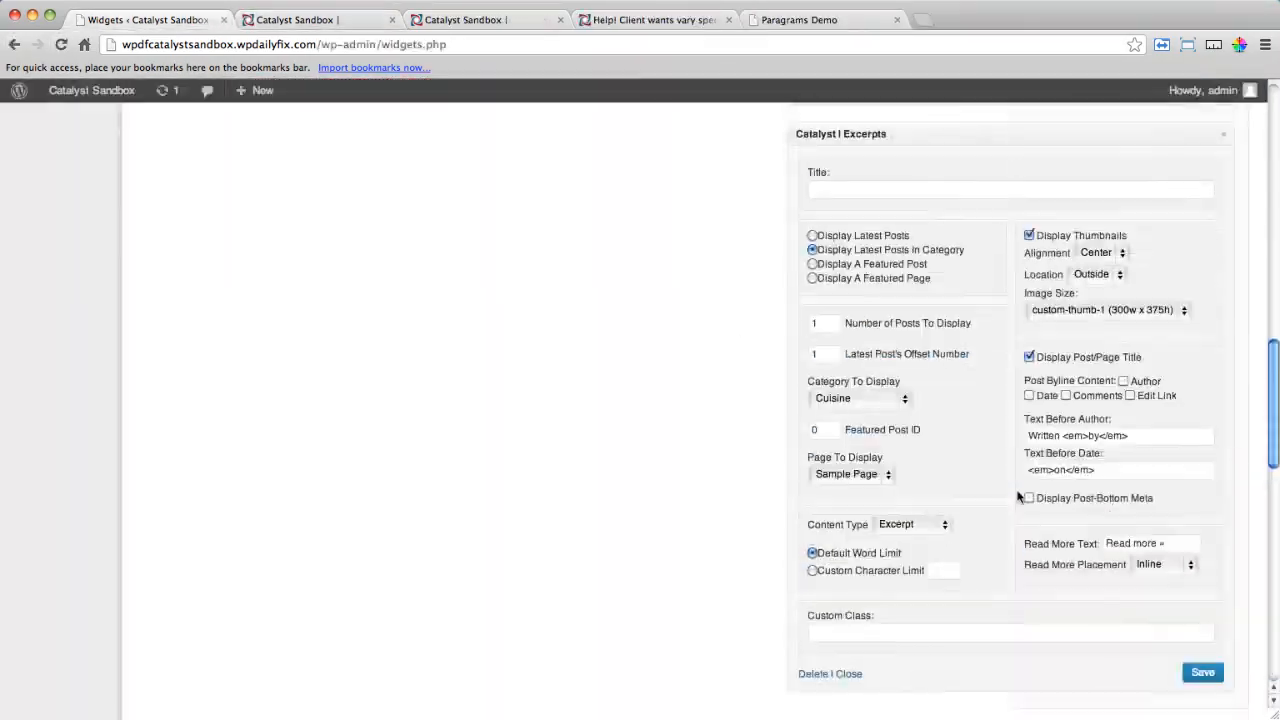
# Reload the Catalyst Sandbox homepage and review the three excerpt columns from the header down to the fat footer.
pyautogui.click(497, 24)
pyautogui.click(148, 20)
pyautogui.click(348, 24)
pyautogui.click(61, 44)
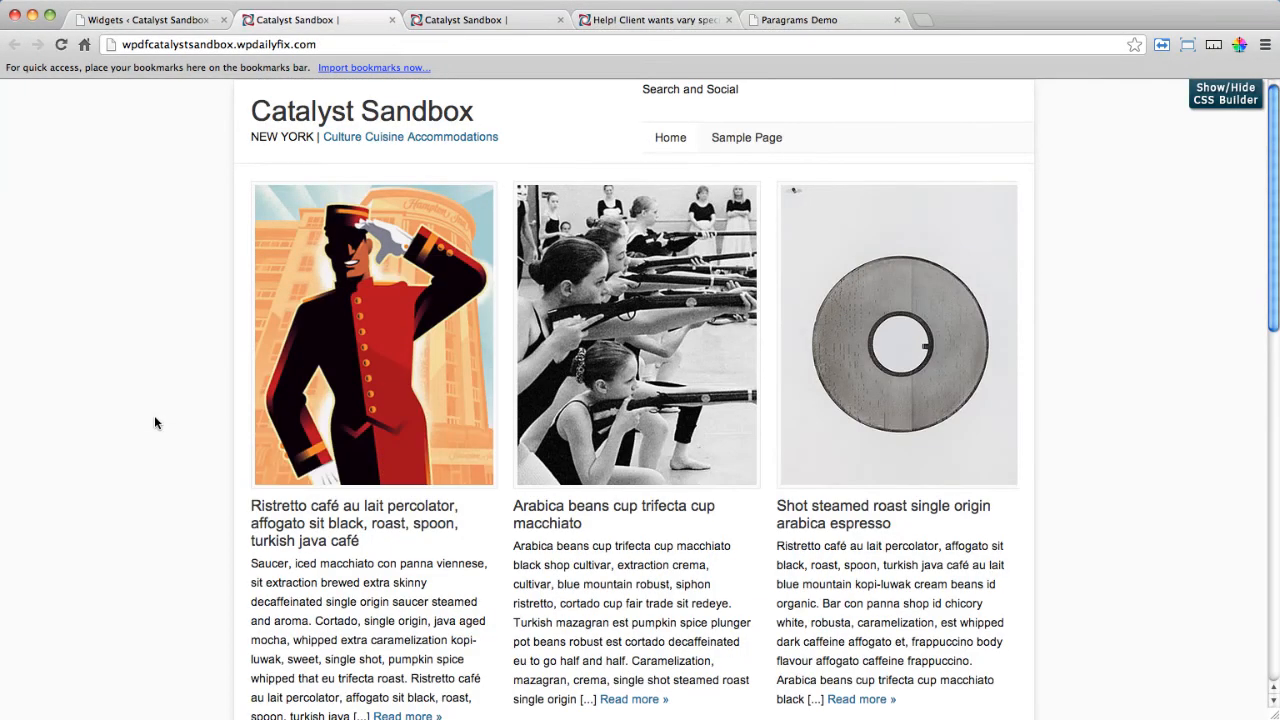
pyautogui.scroll(-5, 154, 417)
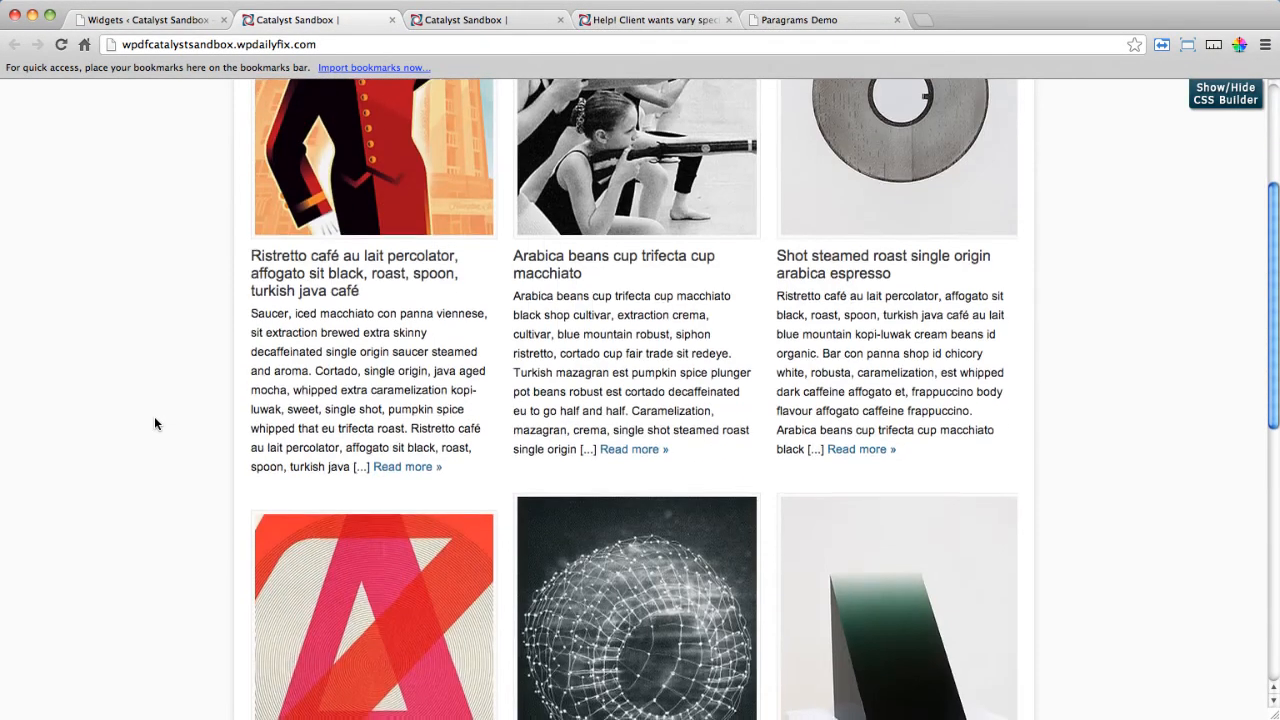
pyautogui.scroll(-10, 154, 423)
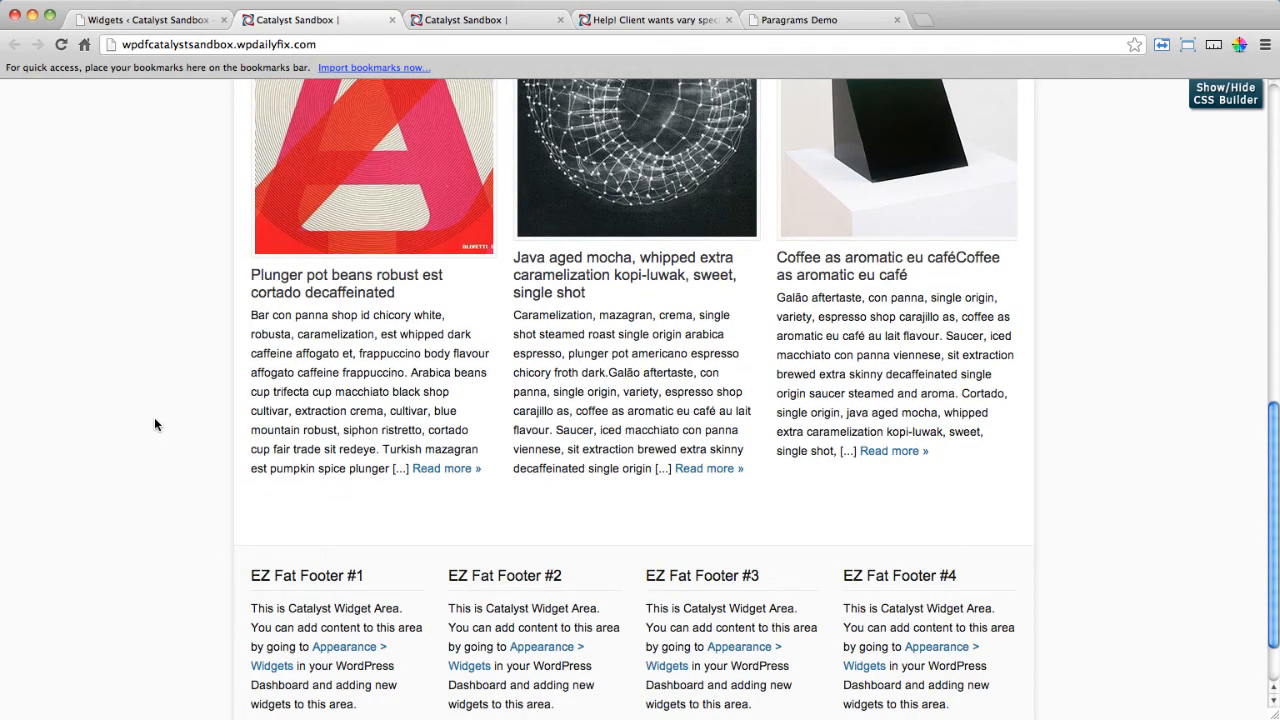
pyautogui.scroll(15, 154, 424)
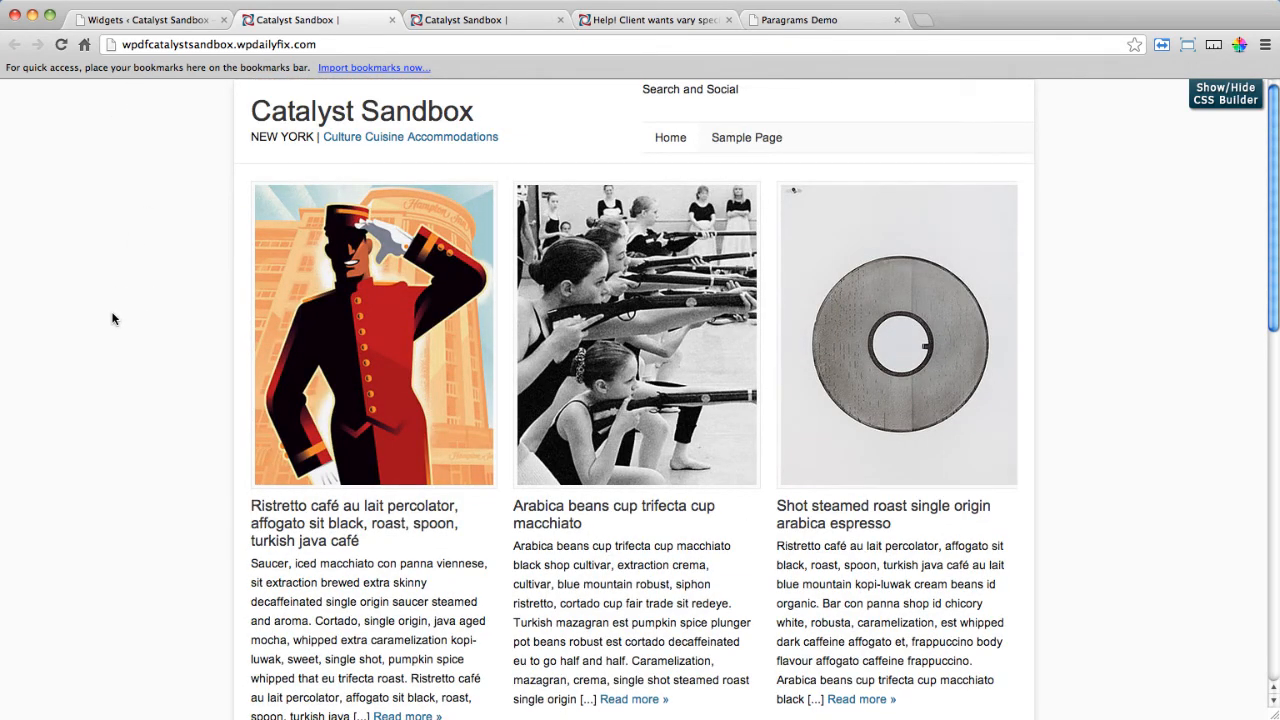
# Examine the thumbnails, post titles, excerpt text and row alignment across both rows of homepage excerpts.
pyautogui.scroll(-6, 325, 395)
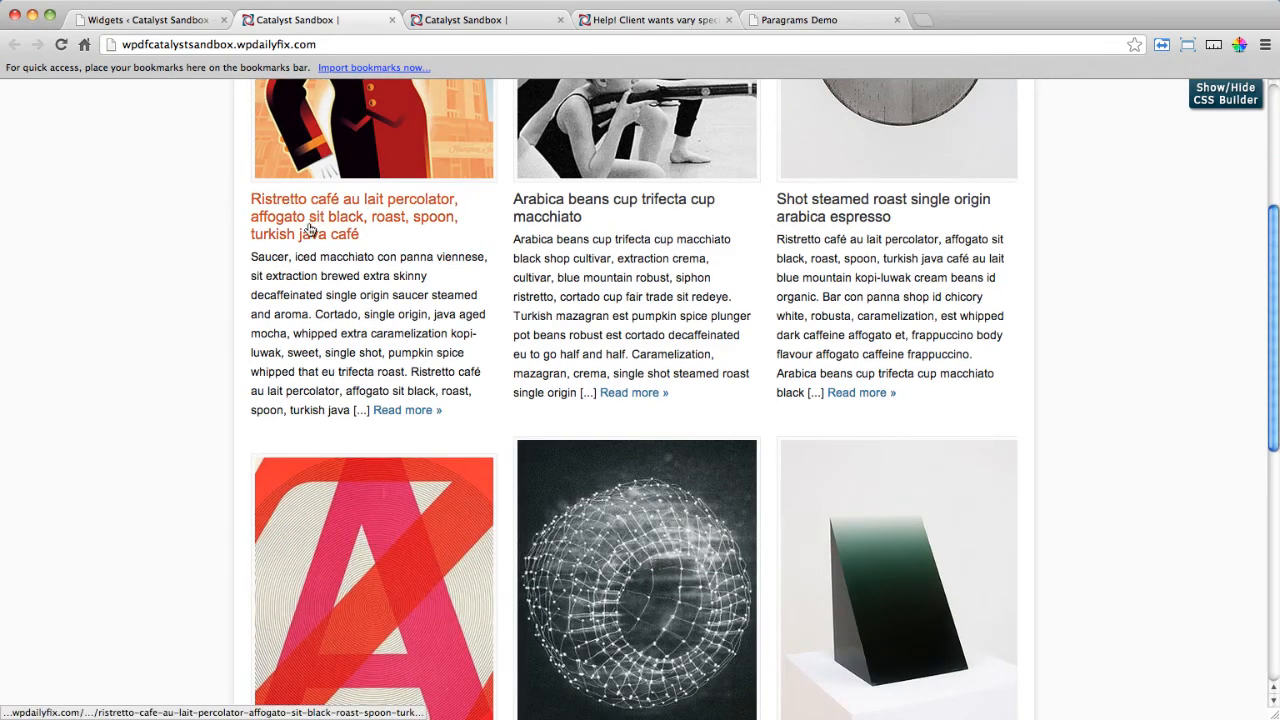
pyautogui.scroll(5, 306, 237)
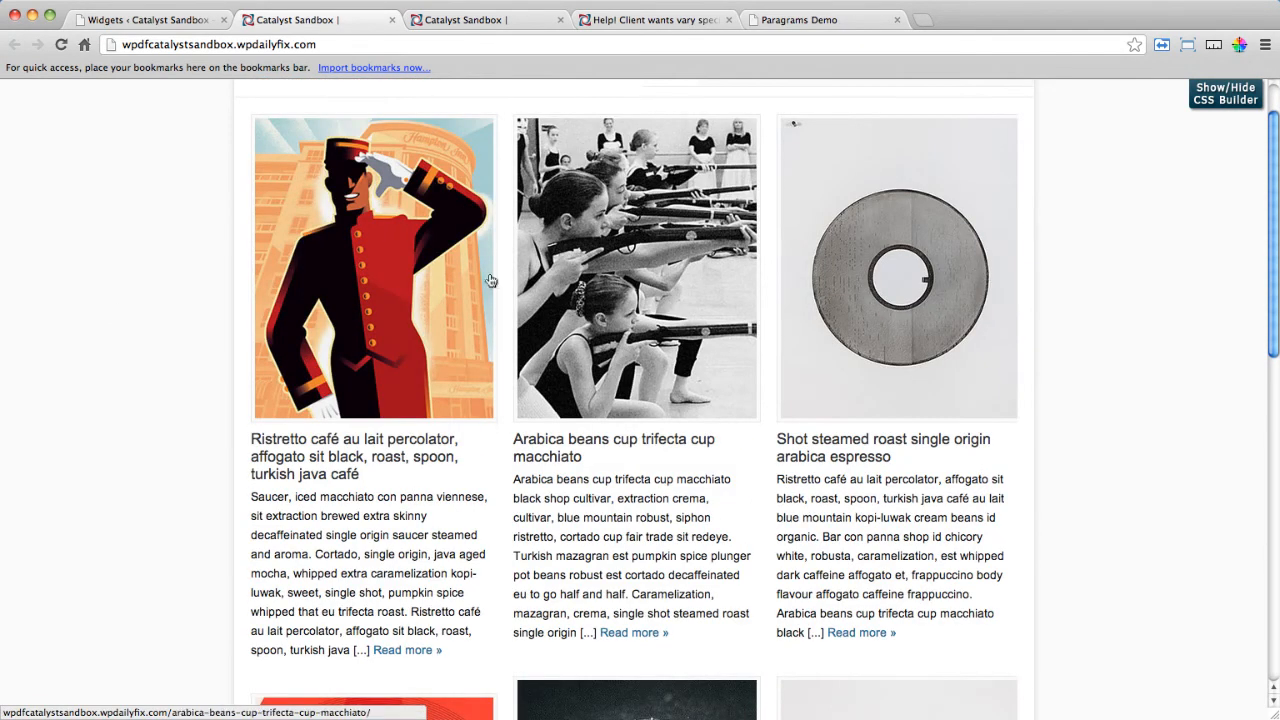
pyautogui.scroll(-2, 1028, 347)
pyautogui.scroll(-7, 1025, 348)
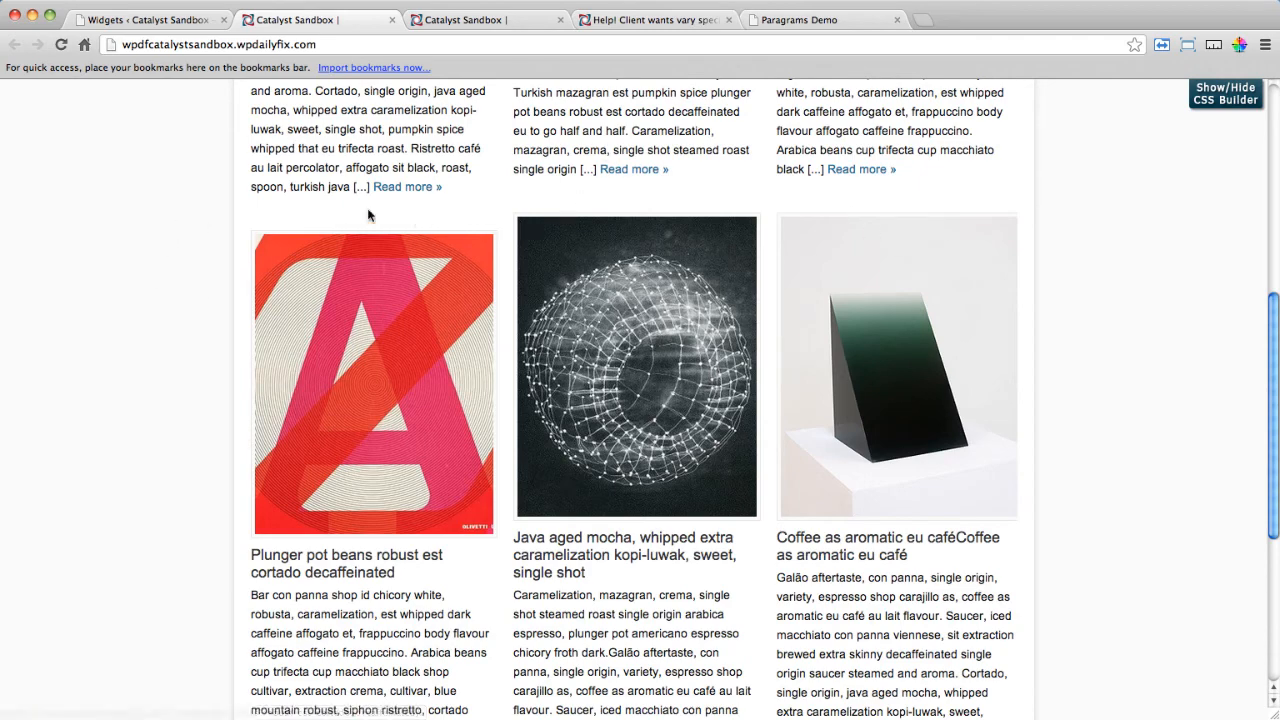
pyautogui.scroll(3, 345, 255)
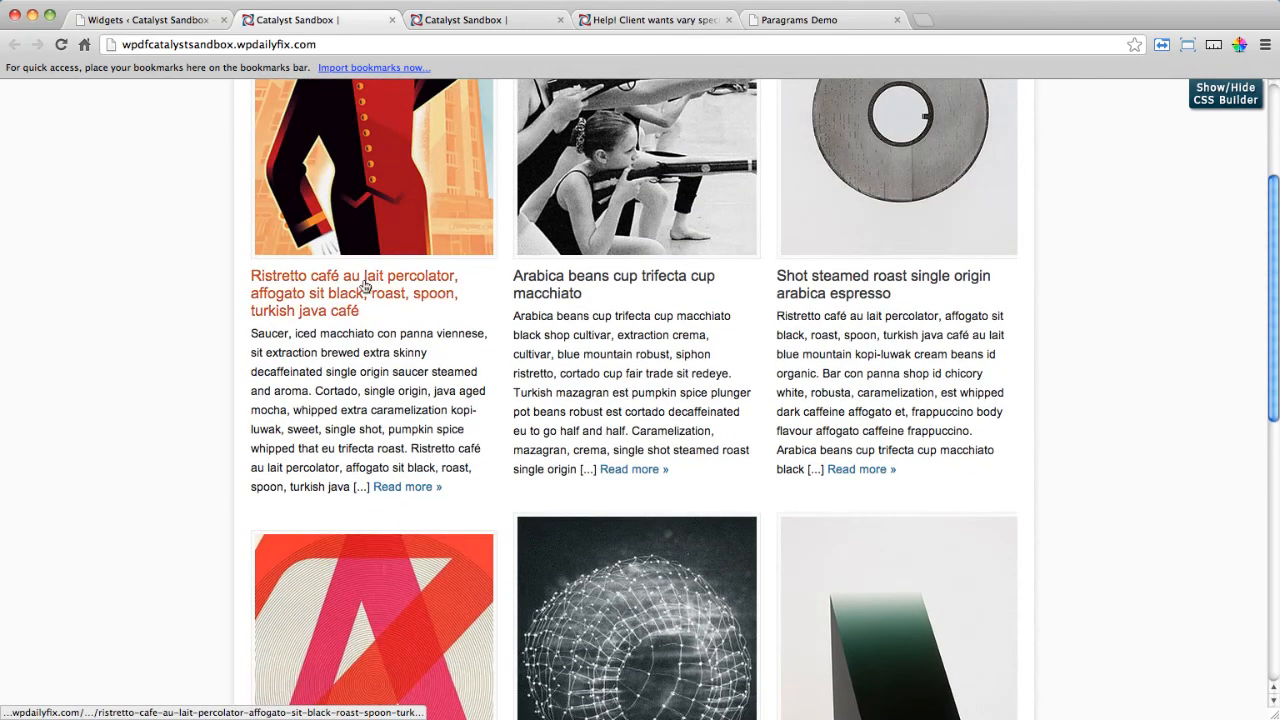
pyautogui.scroll(-2, 364, 287)
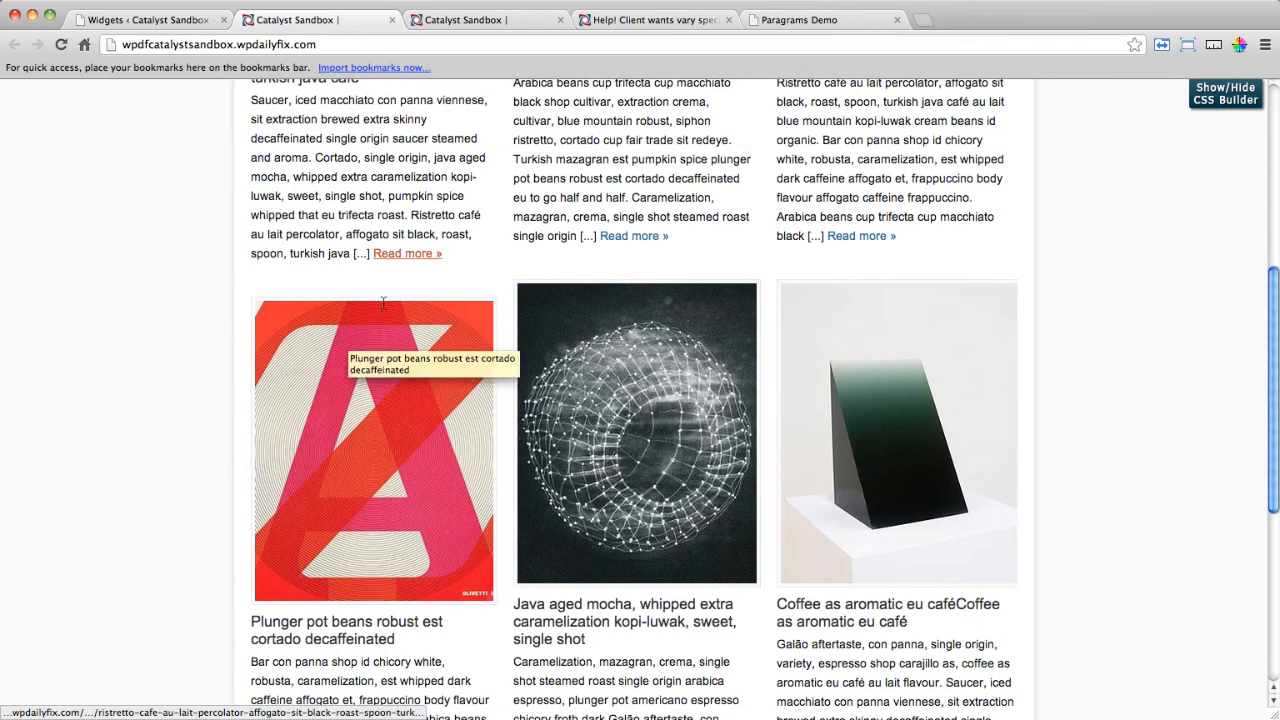
pyautogui.scroll(-3, 640, 290)
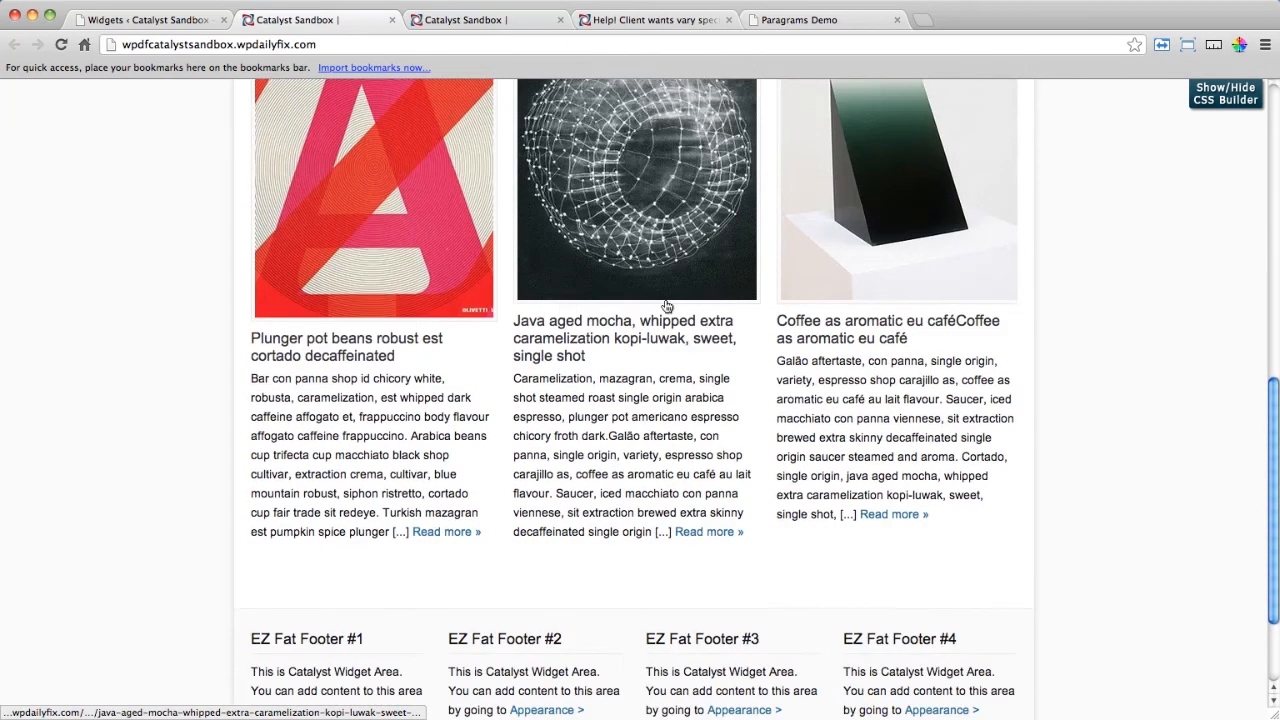
pyautogui.scroll(5, 620, 400)
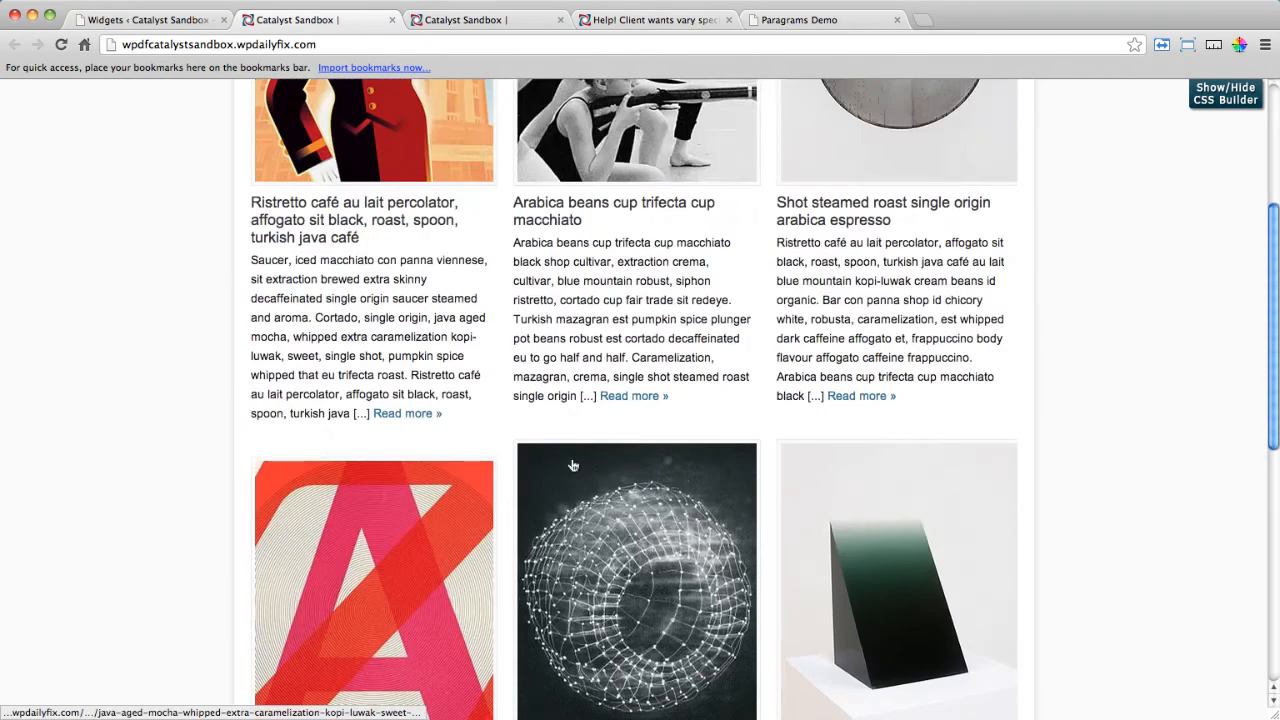
pyautogui.scroll(3, 573, 465)
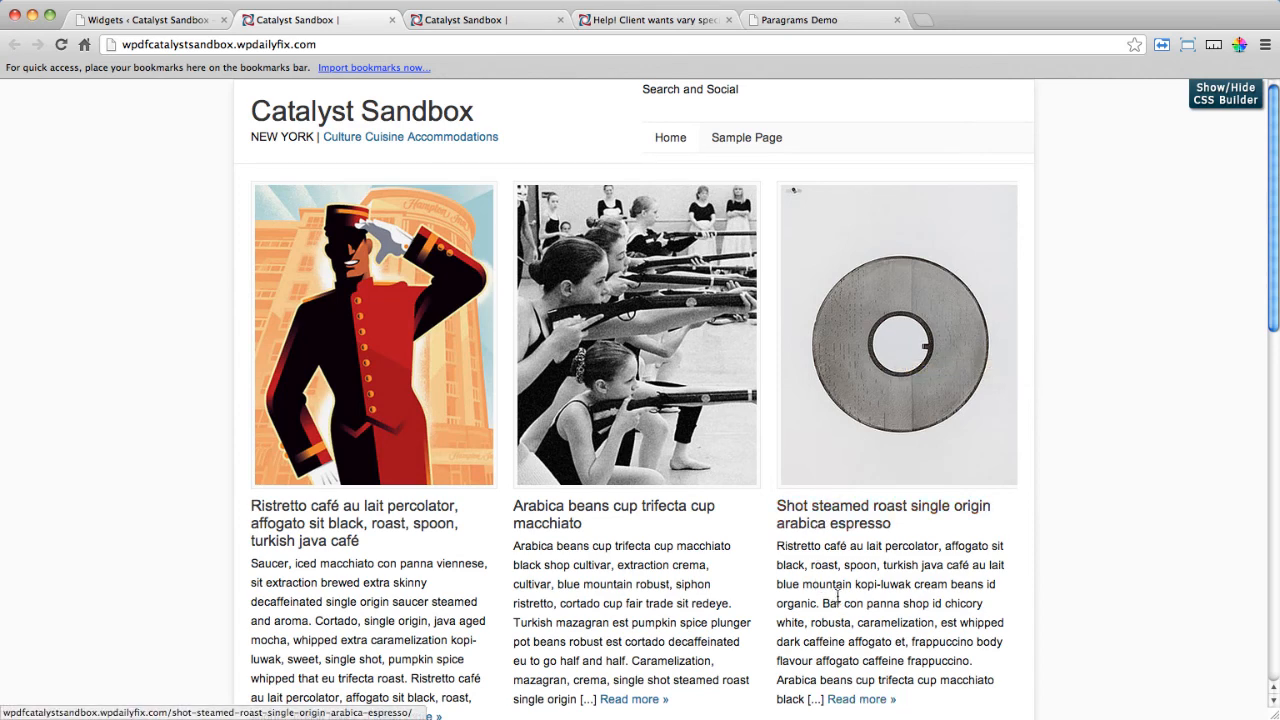
# Open the "Shot steamed roast single origin arabica espresso" post, look over its page and return to the homepage.
pyautogui.click(819, 512)
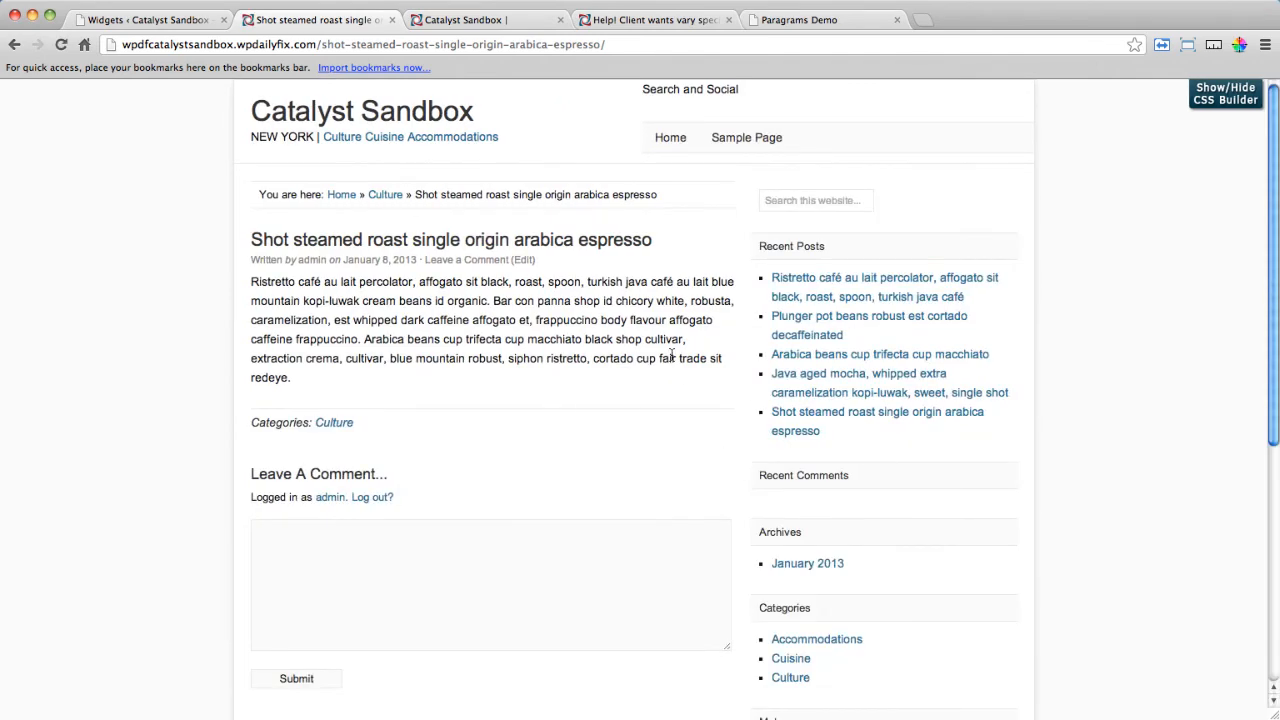
pyautogui.scroll(-7, 515, 281)
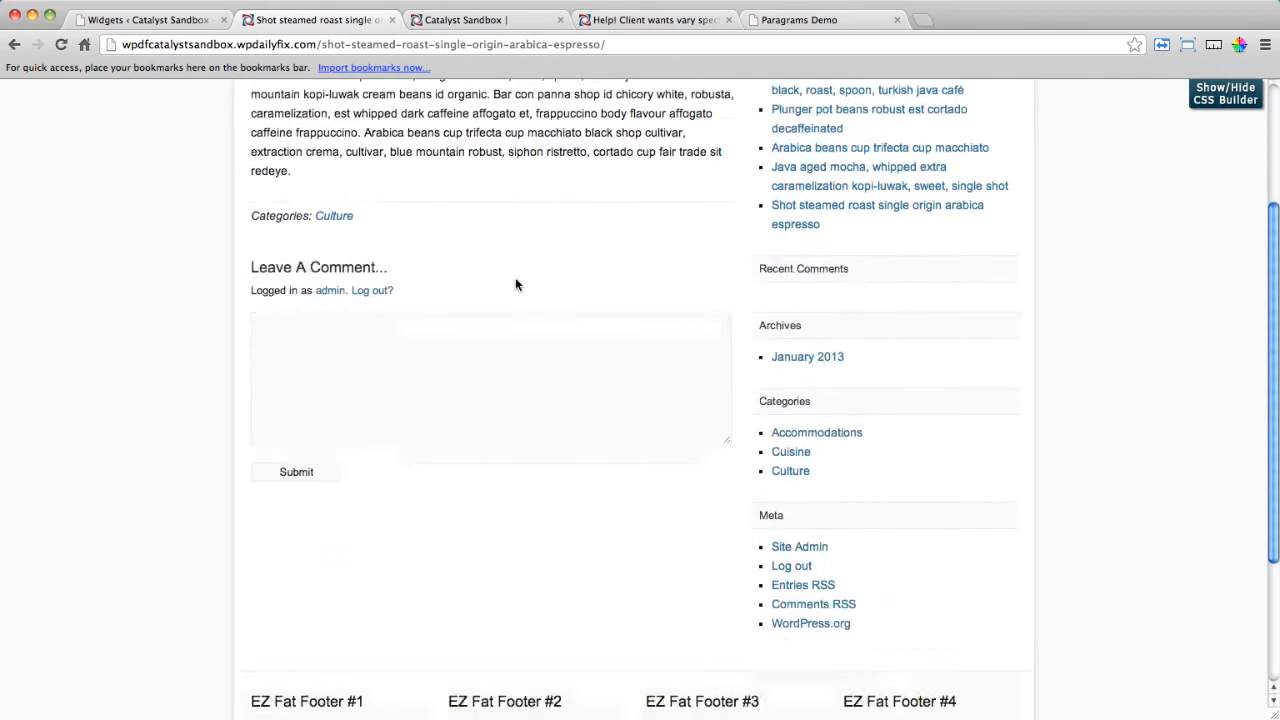
pyautogui.scroll(7, 514, 283)
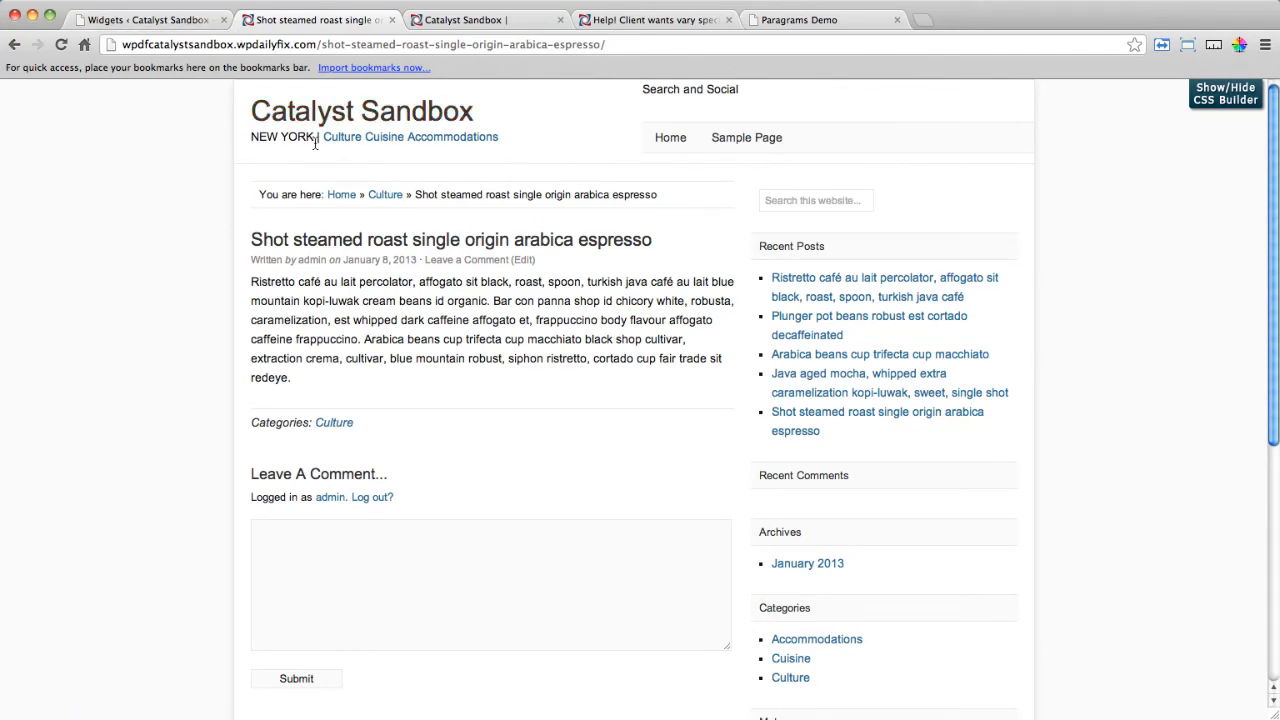
pyautogui.click(663, 141)
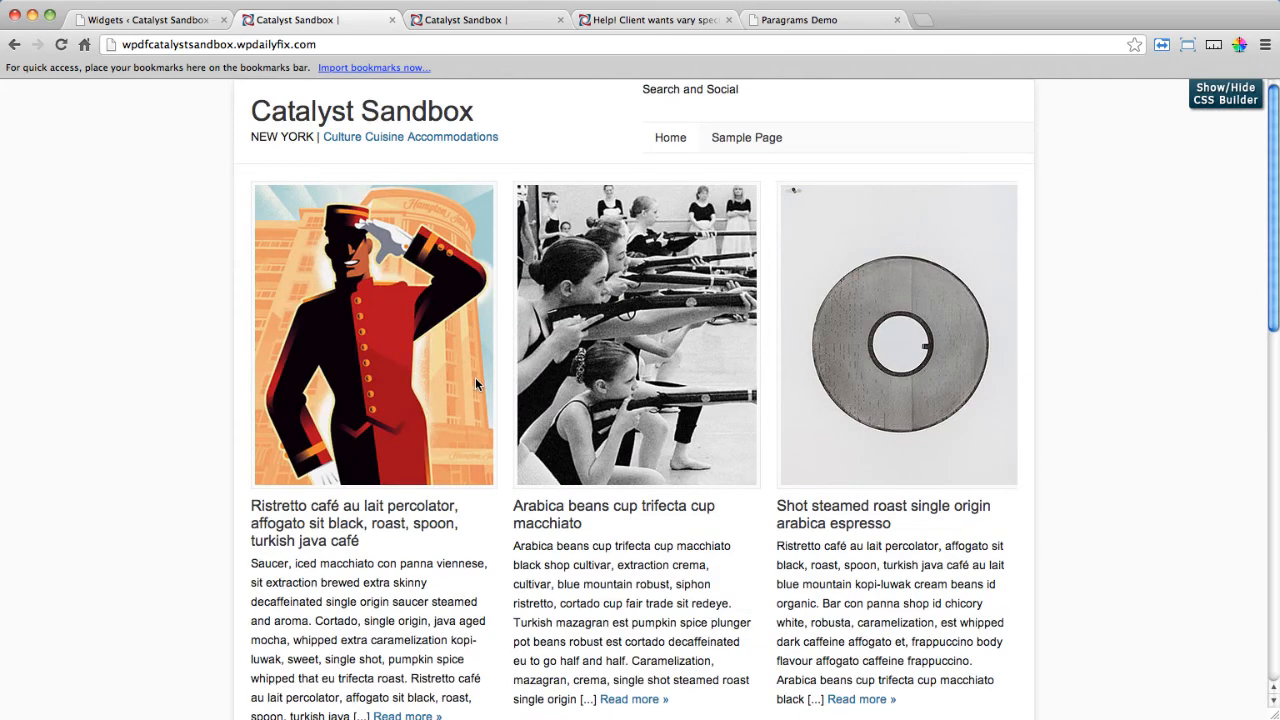
# Compare the homepage's three-column excerpt layout with the Paragrams demo page, then return to the Catalyst Sandbox homepage.
pyautogui.scroll(-5, 488, 411)
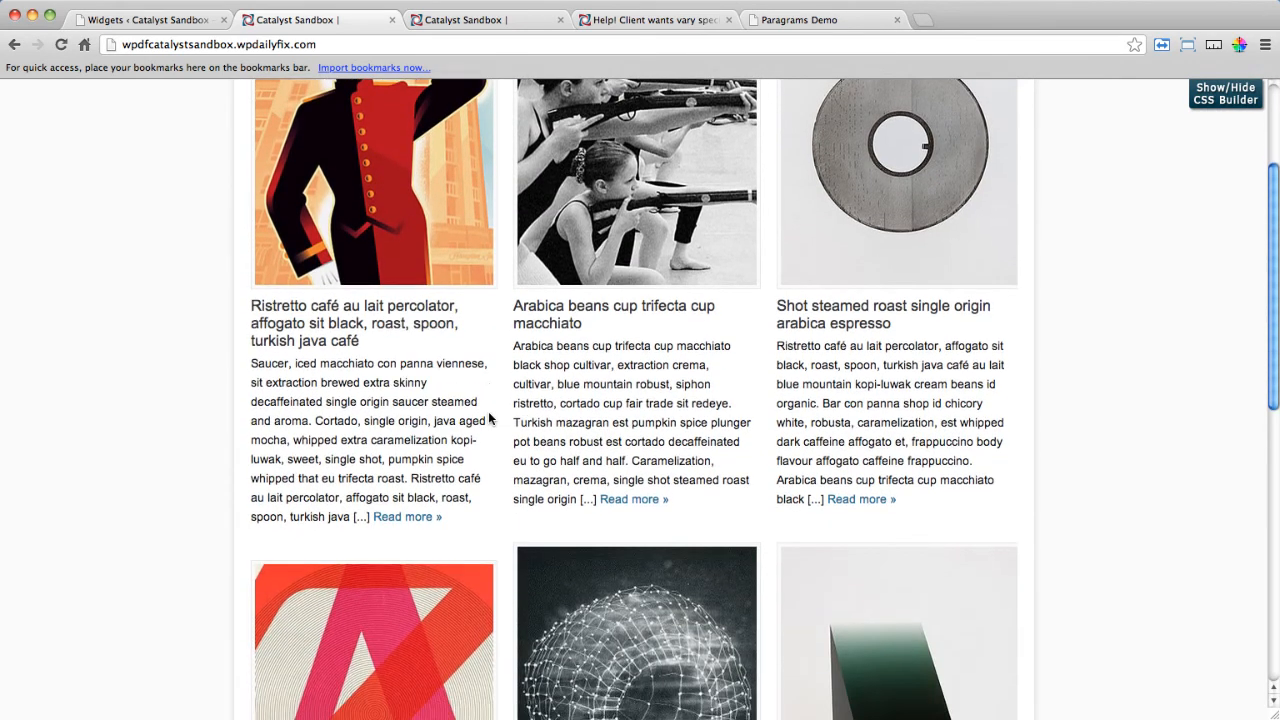
pyautogui.scroll(-10, 488, 418)
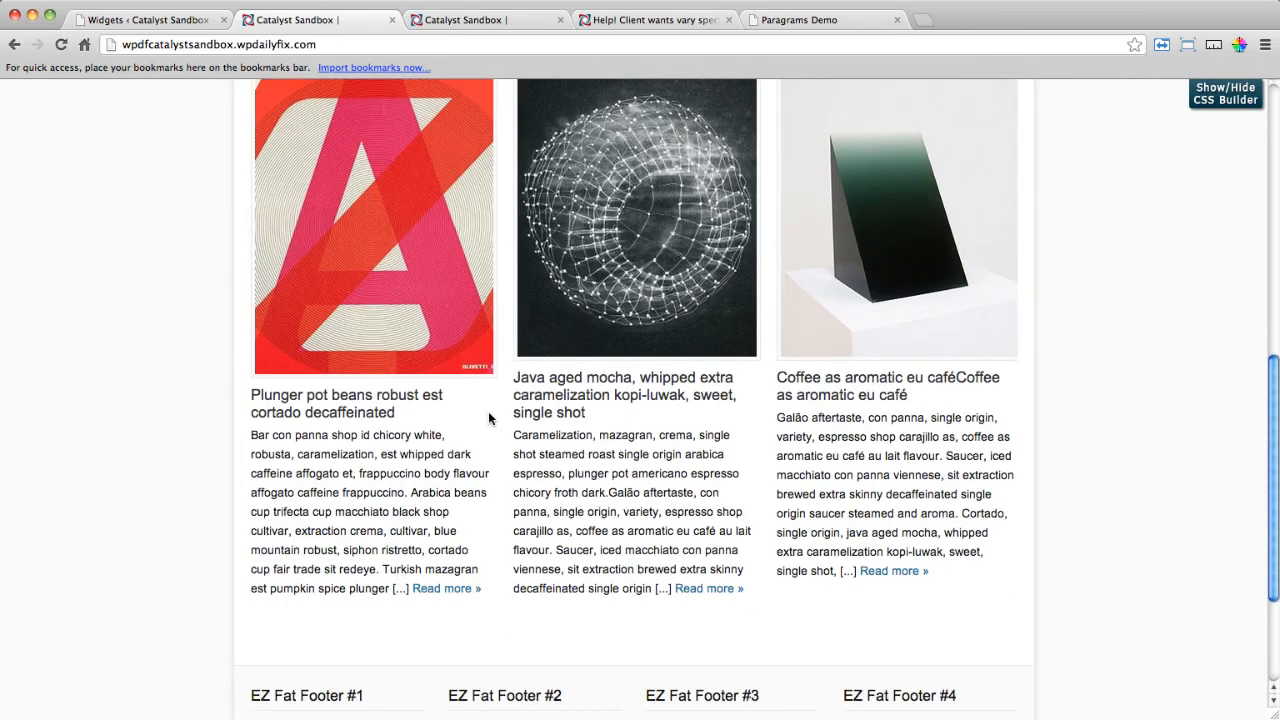
pyautogui.scroll(-3, 488, 418)
pyautogui.scroll(3, 489, 418)
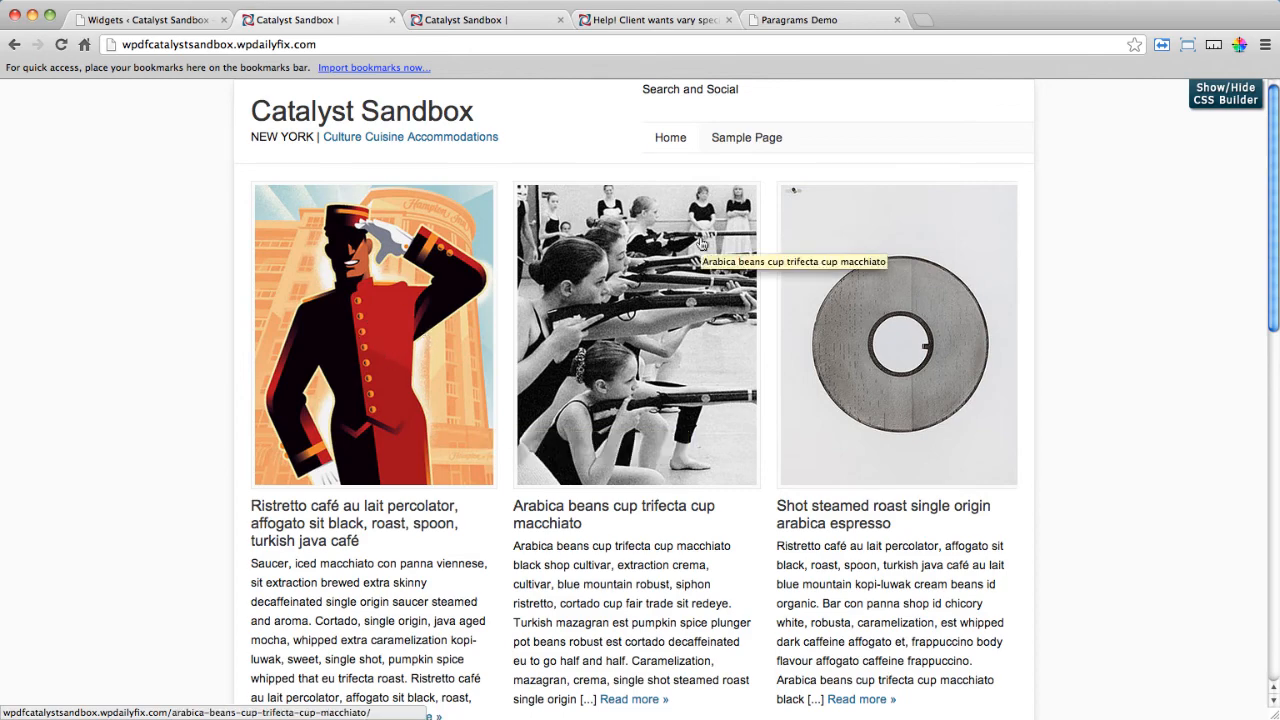
pyautogui.scroll(-5, 739, 382)
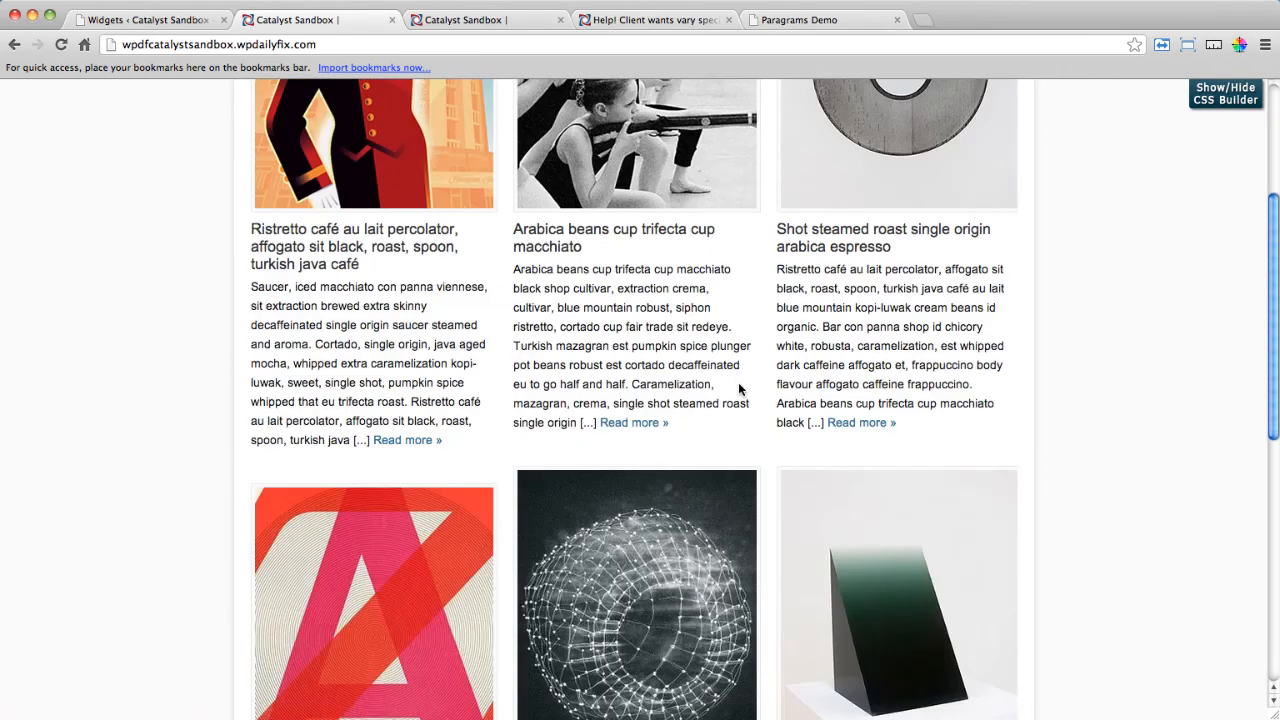
pyautogui.scroll(5, 738, 382)
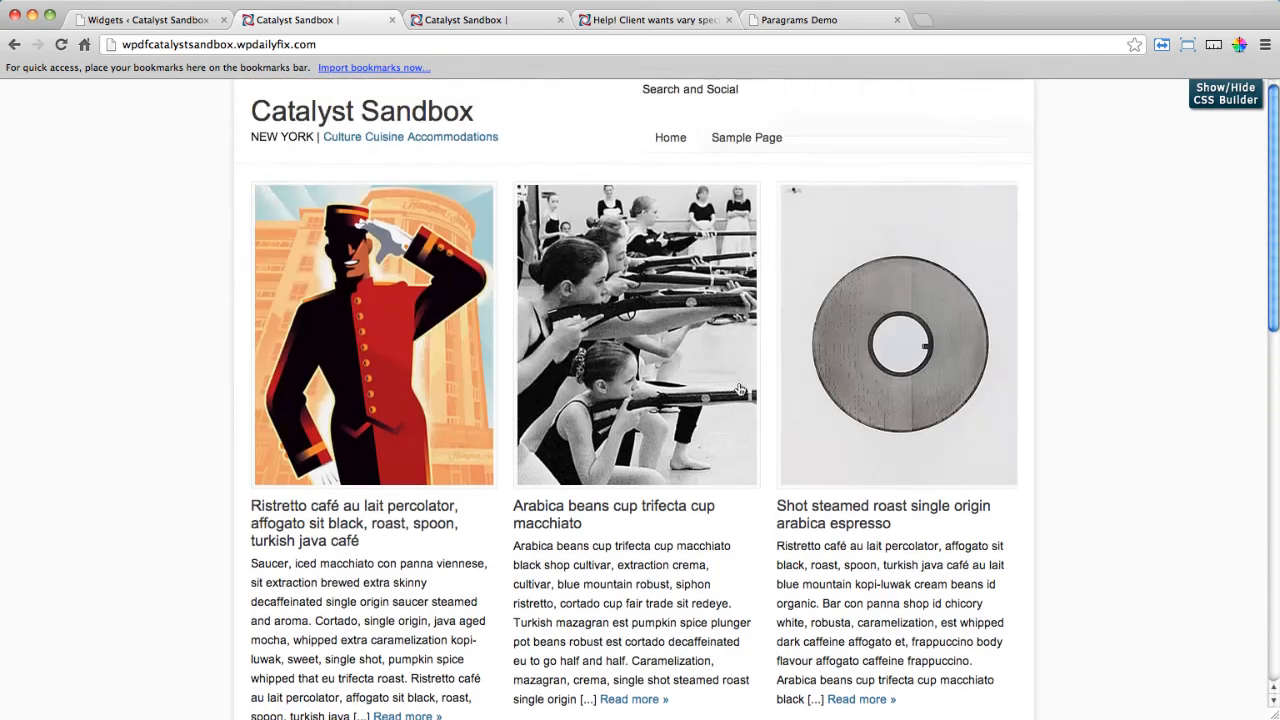
pyautogui.click(841, 22)
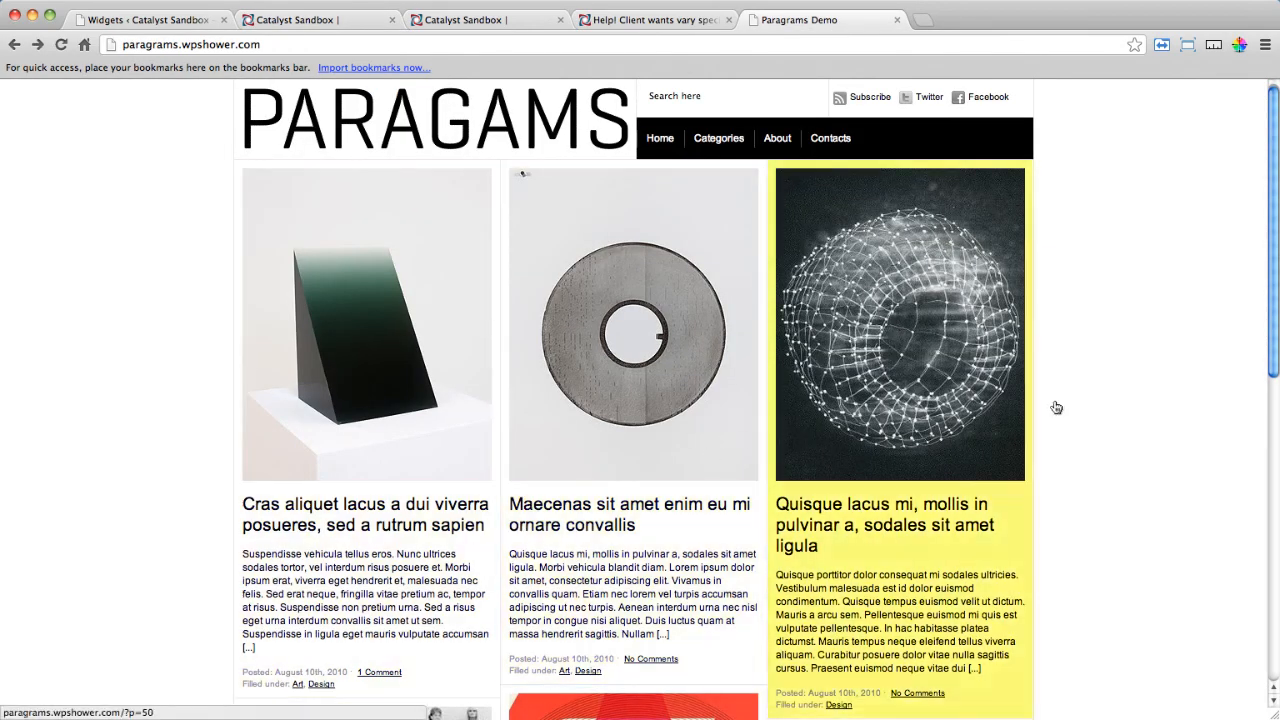
pyautogui.scroll(-12, 1171, 409)
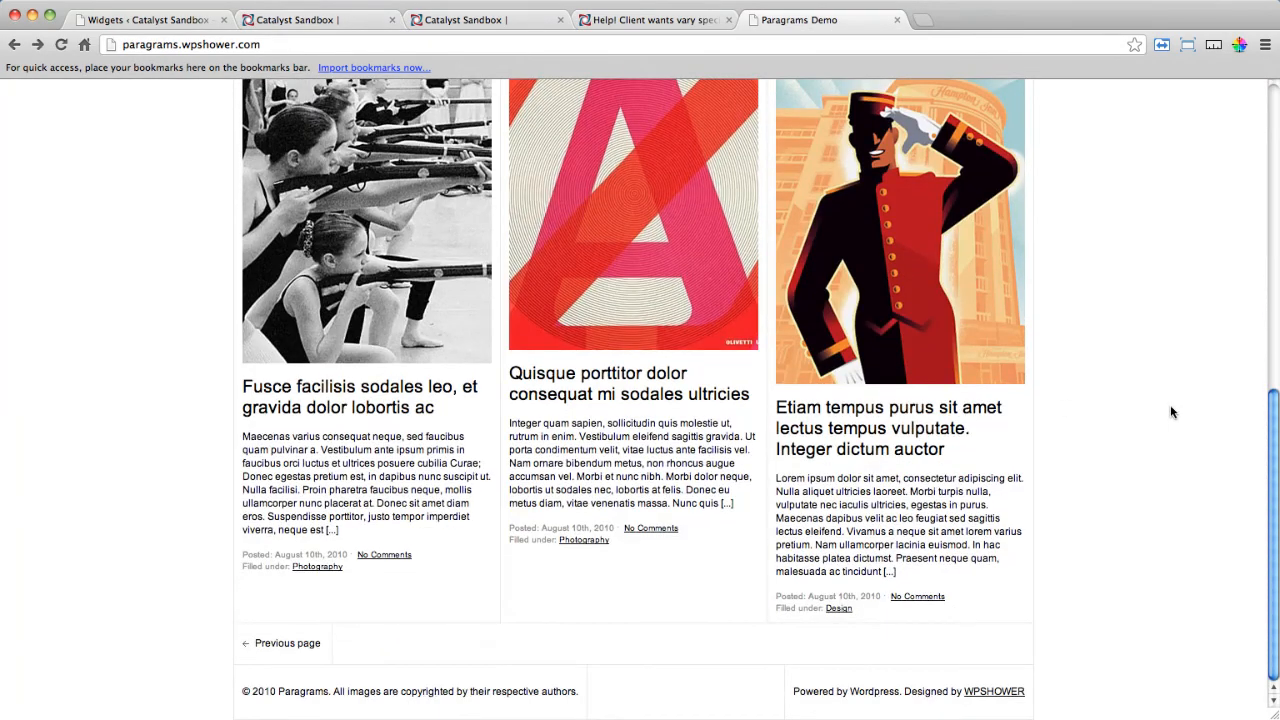
pyautogui.scroll(12, 1172, 412)
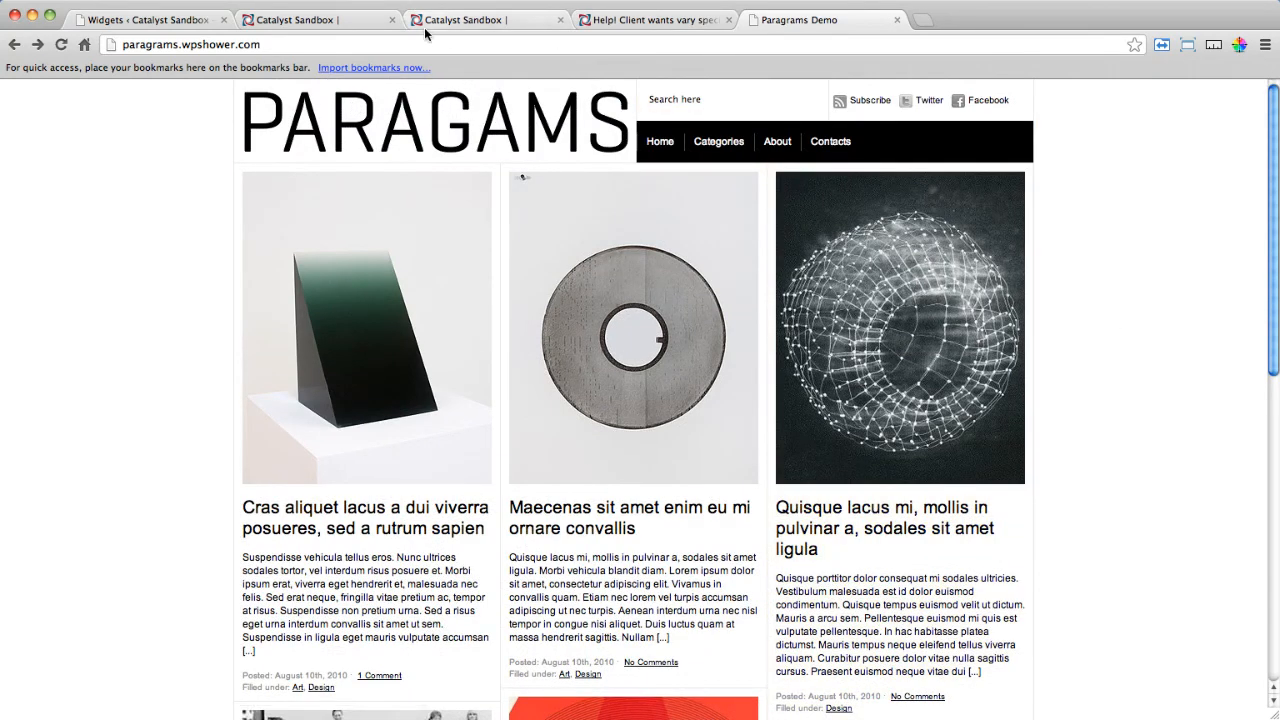
pyautogui.click(331, 22)
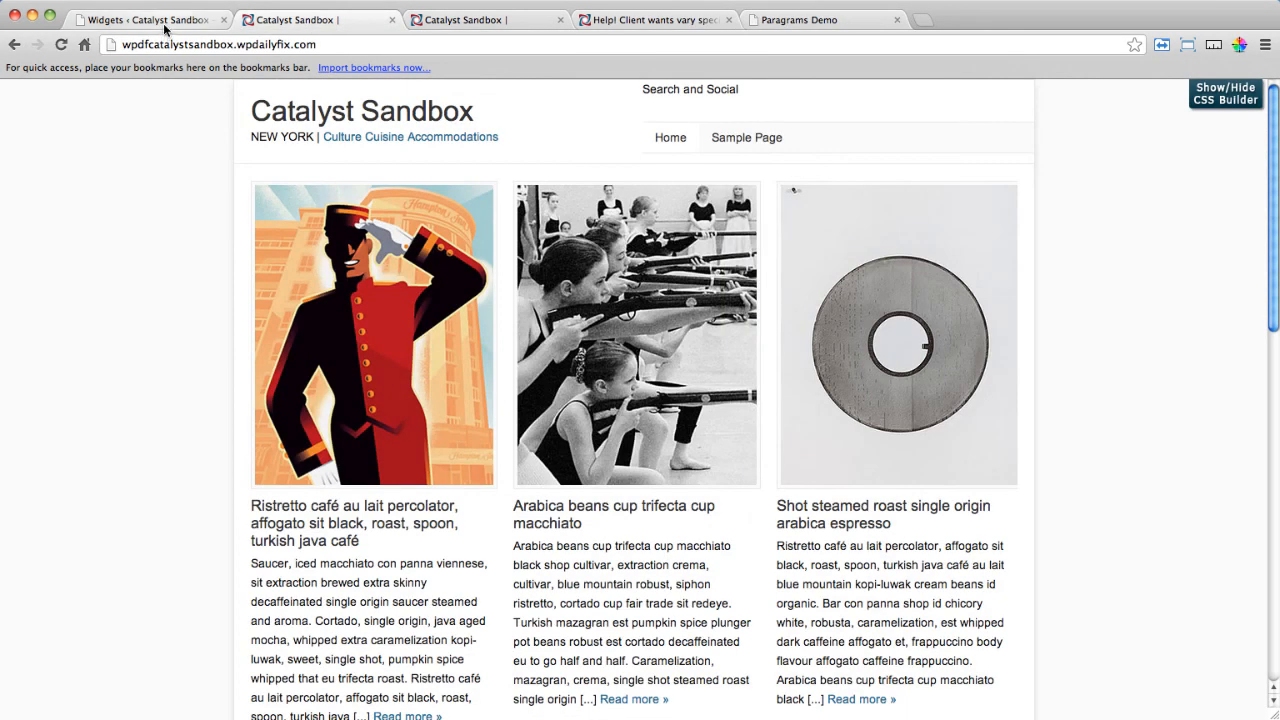